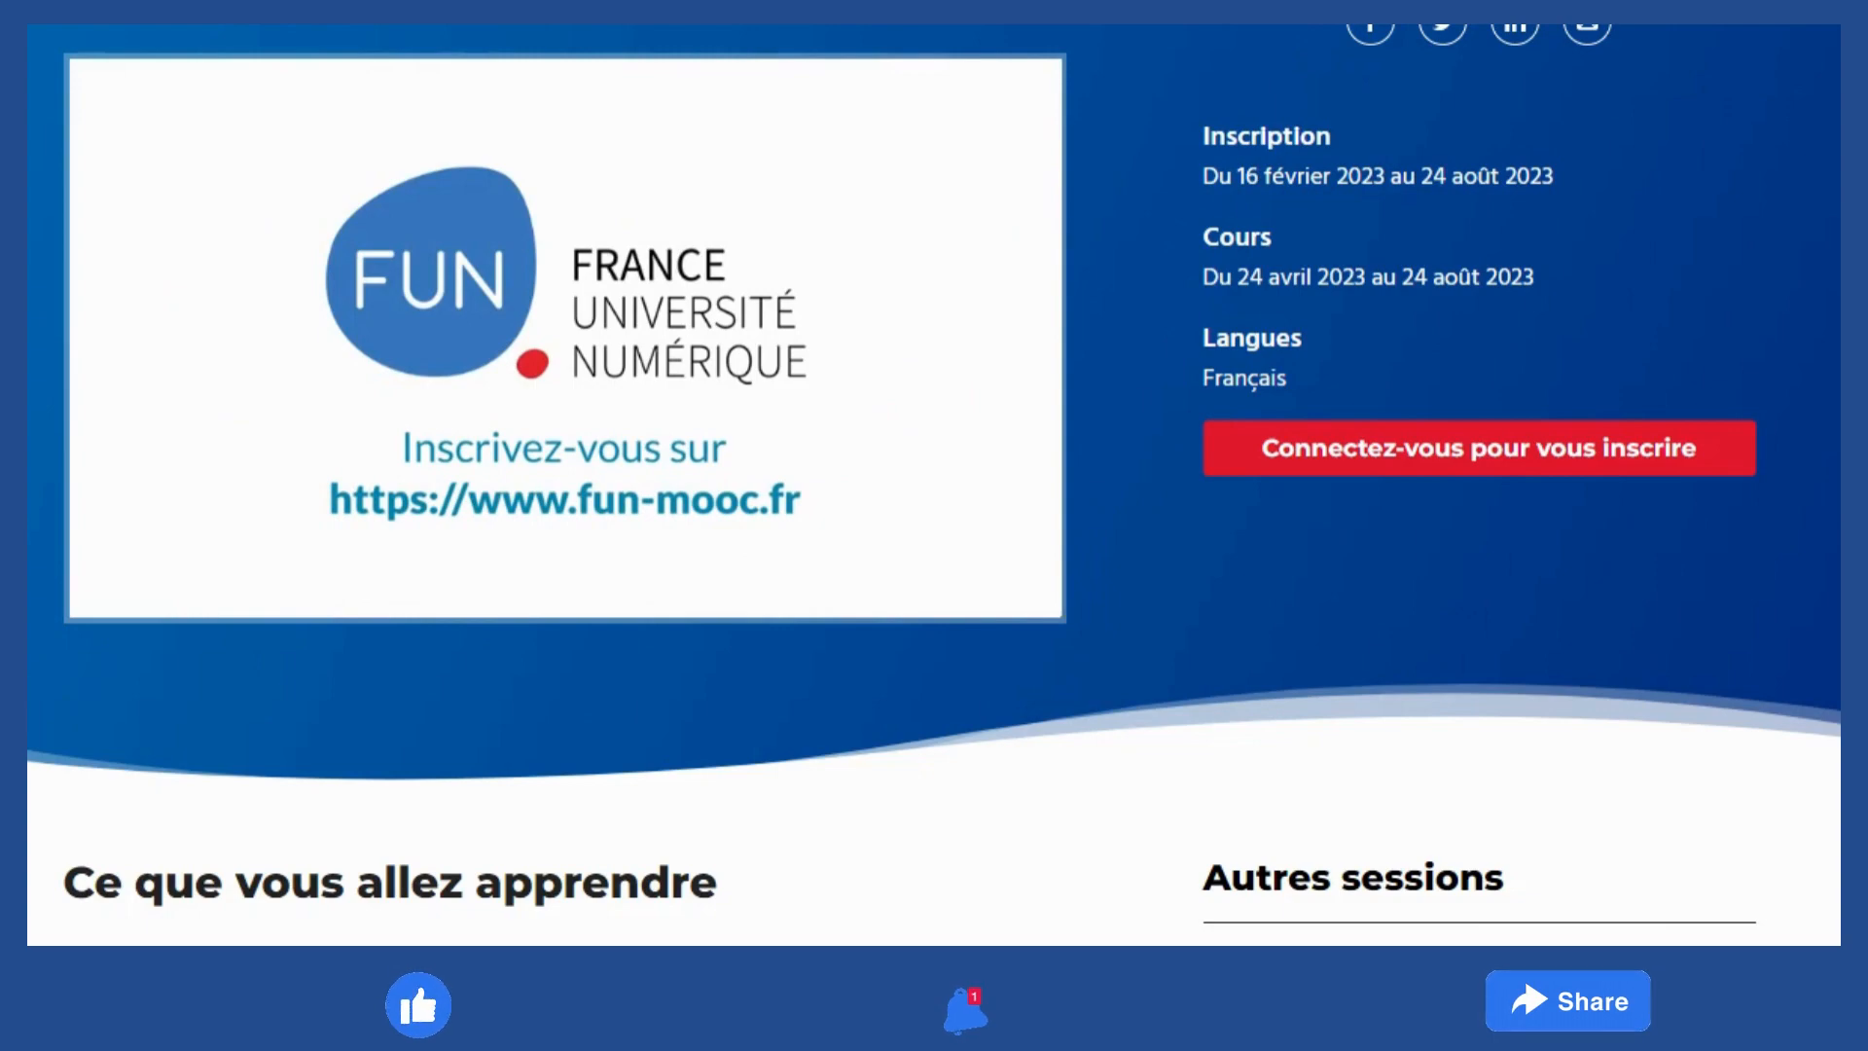
Open the 'Ma TPE gagne avec le numérique !' course and follow its sign-in-to-enrol link
scroll(934, 486, "down", 1)
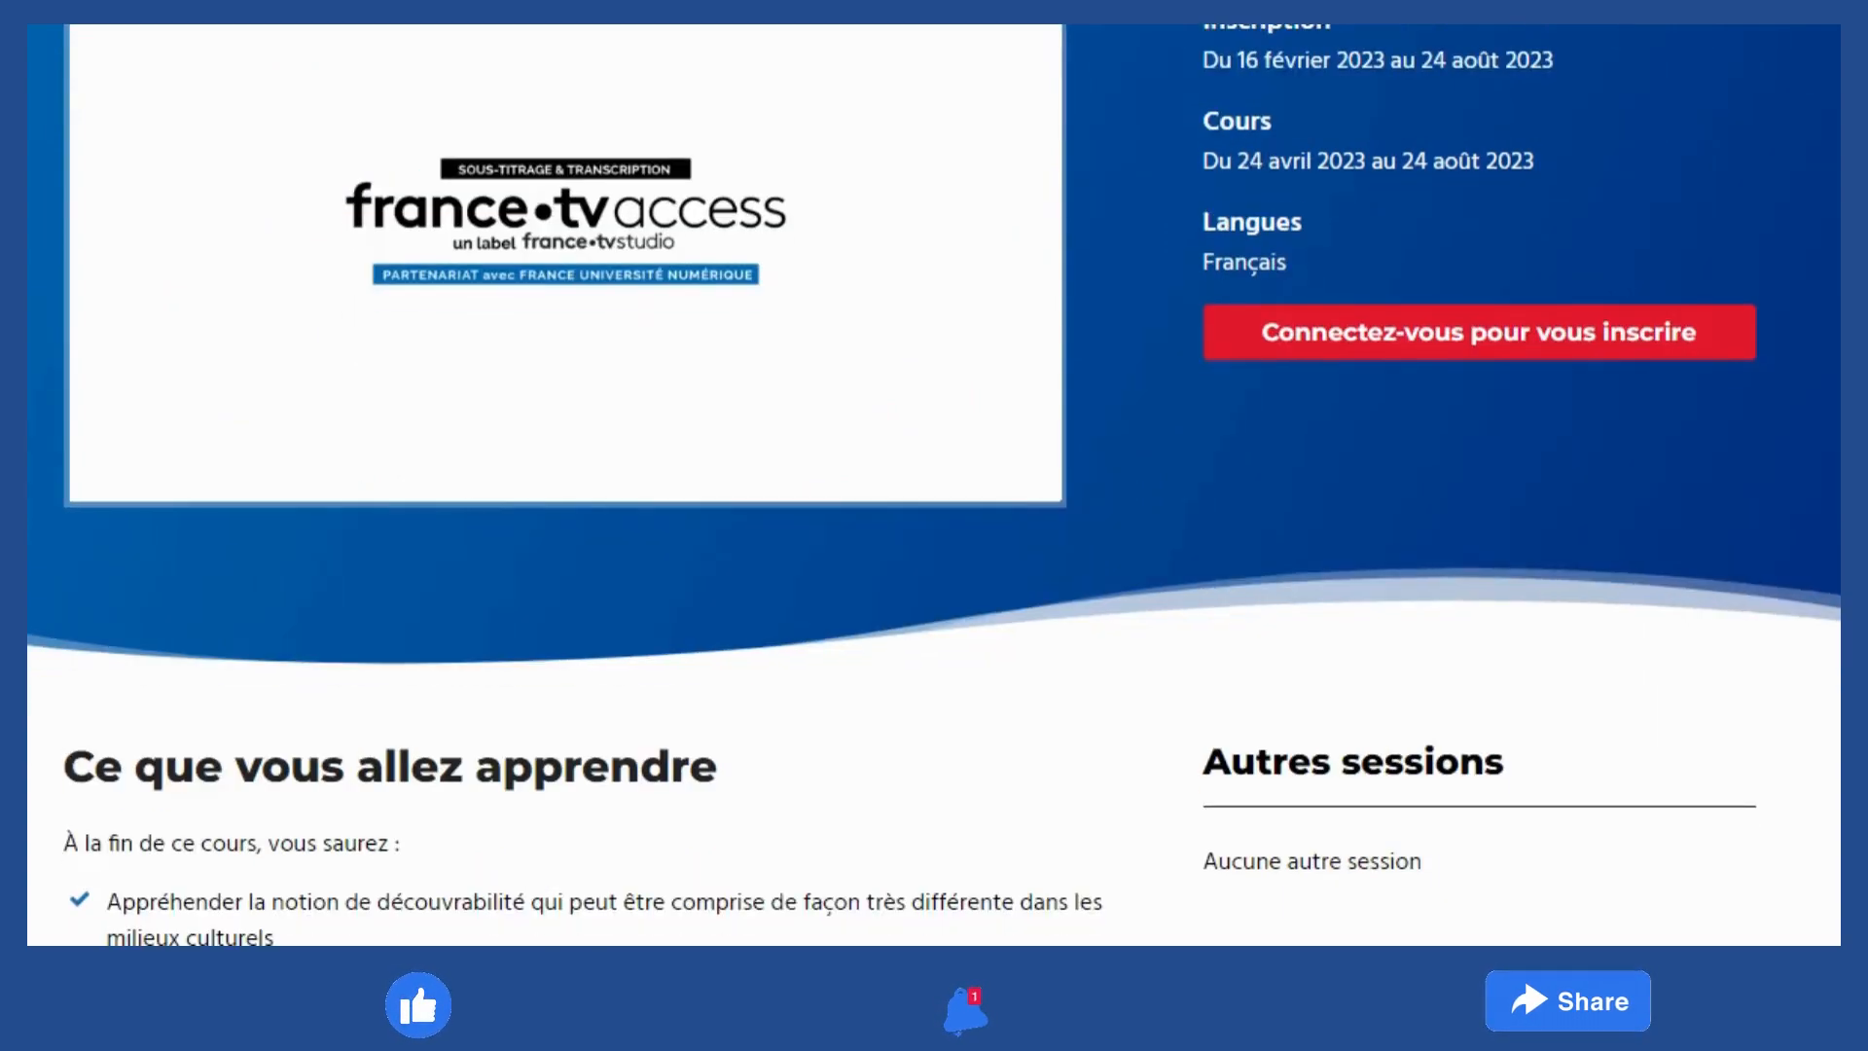
scroll(934, 487, "down", 6)
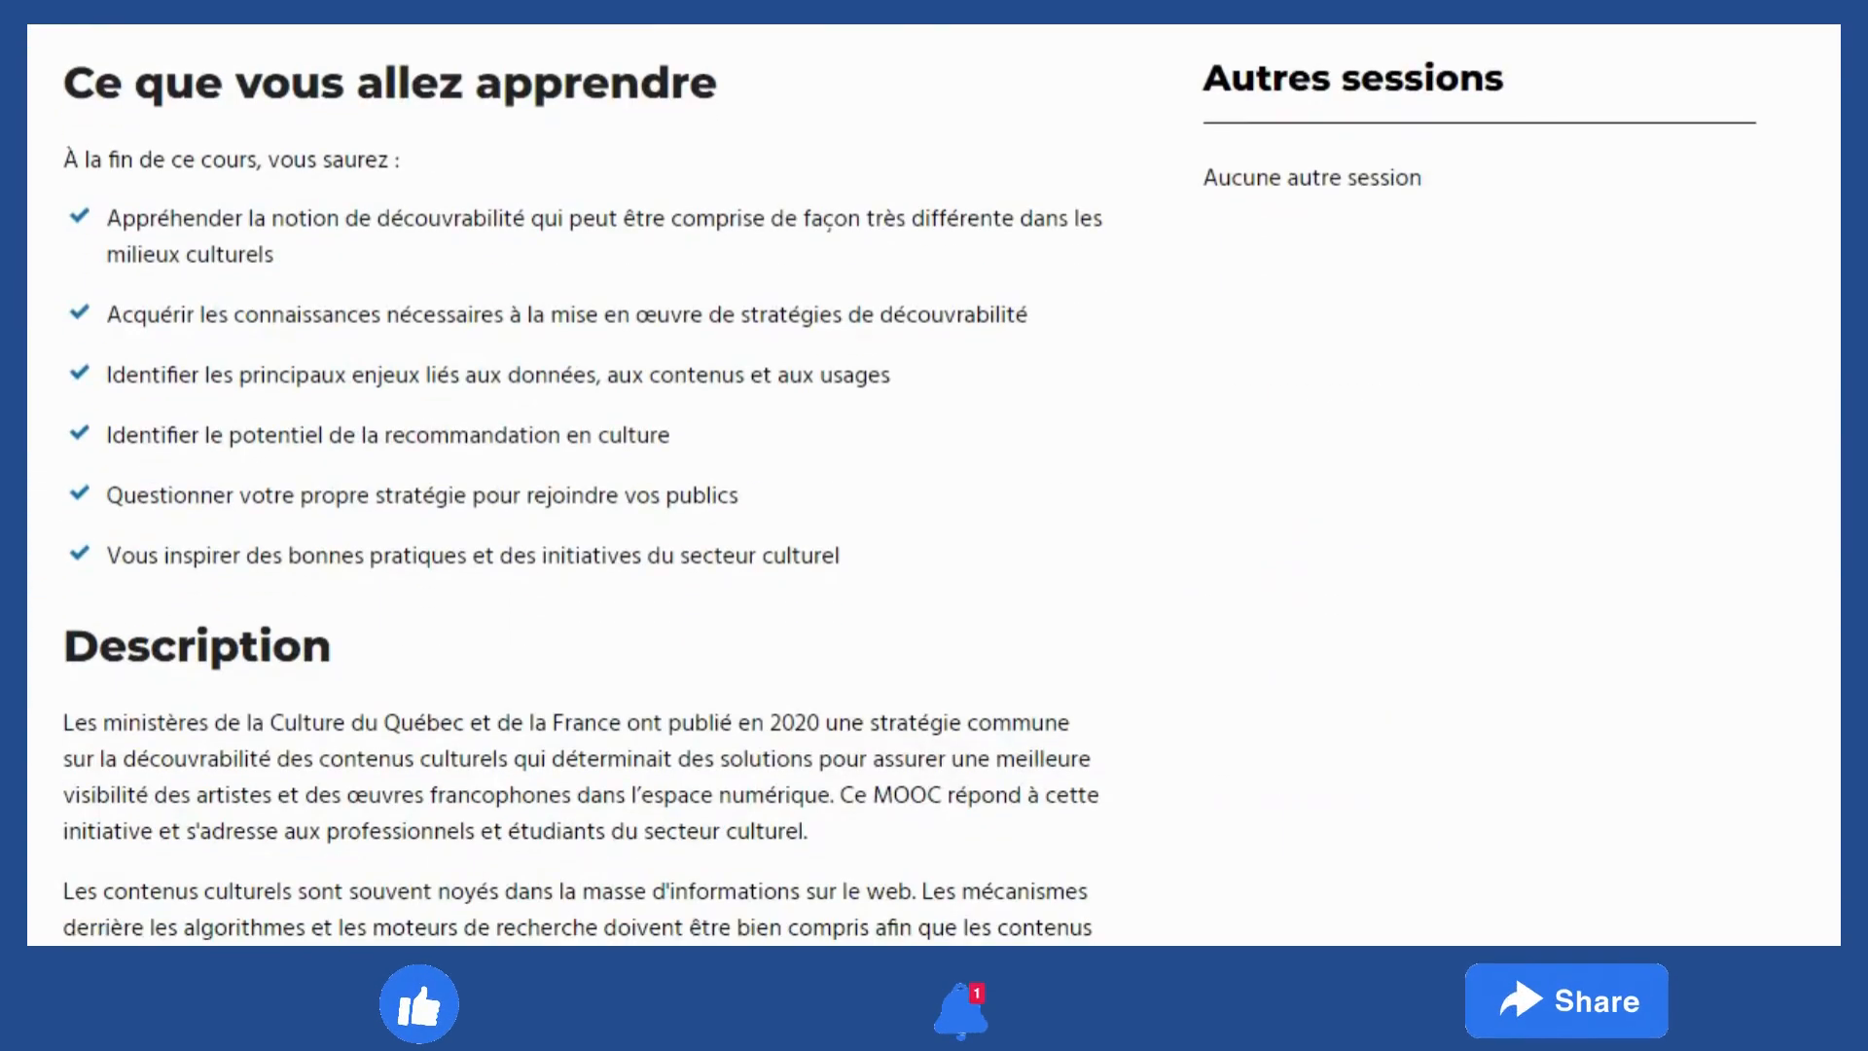
scroll(934, 487, "down", 10)
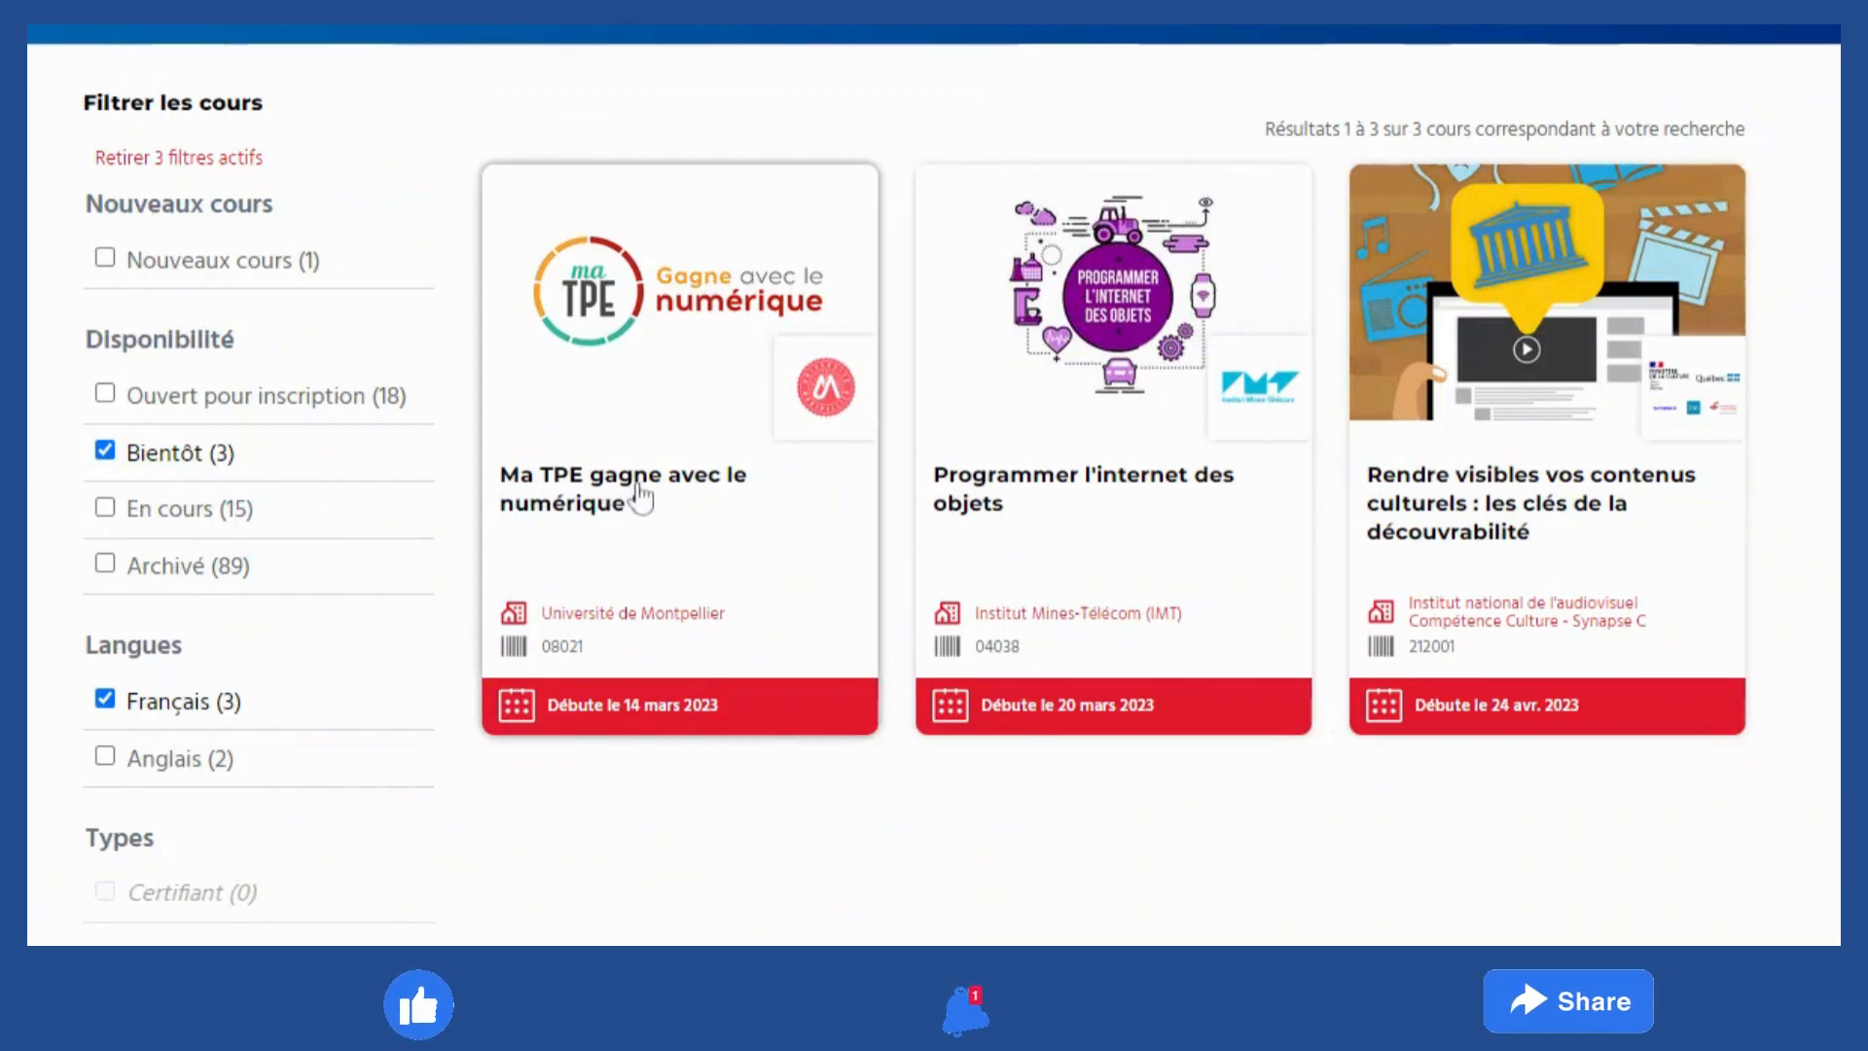
left_click(676, 487)
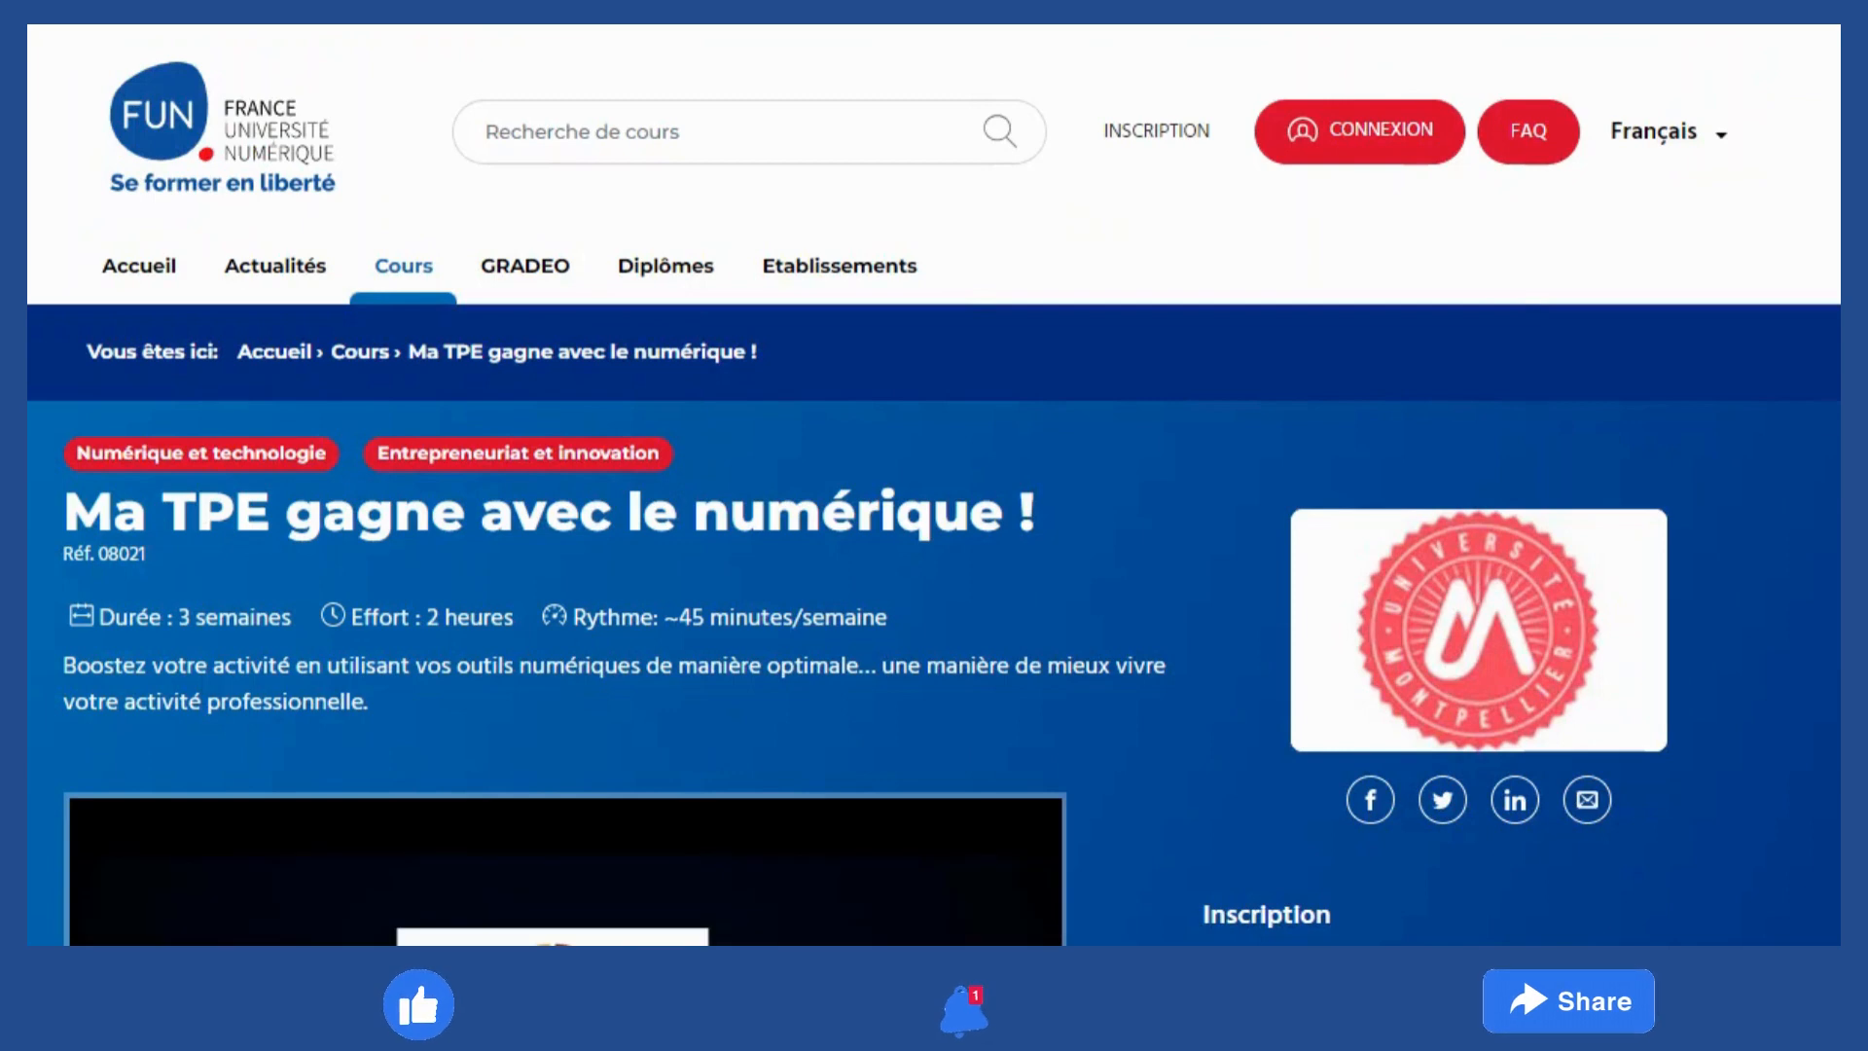
scroll(934, 486, "down", 8)
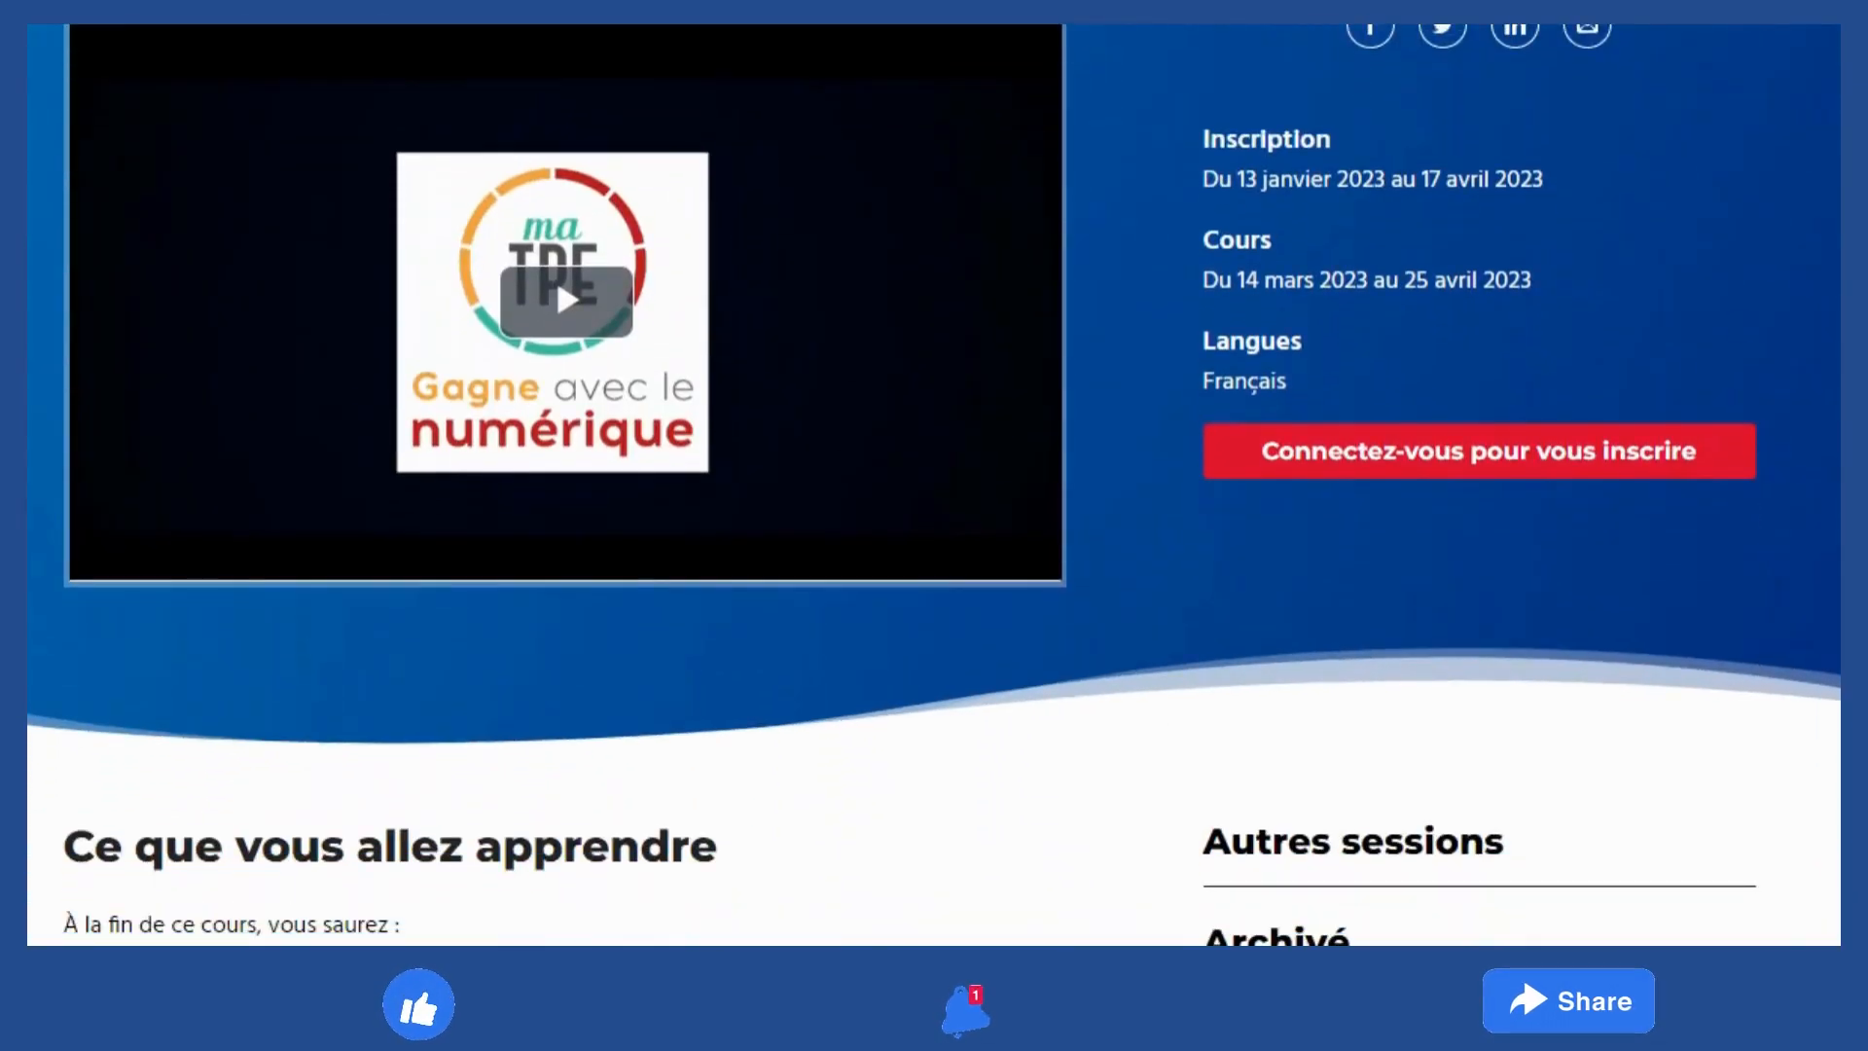
left_click(1319, 461)
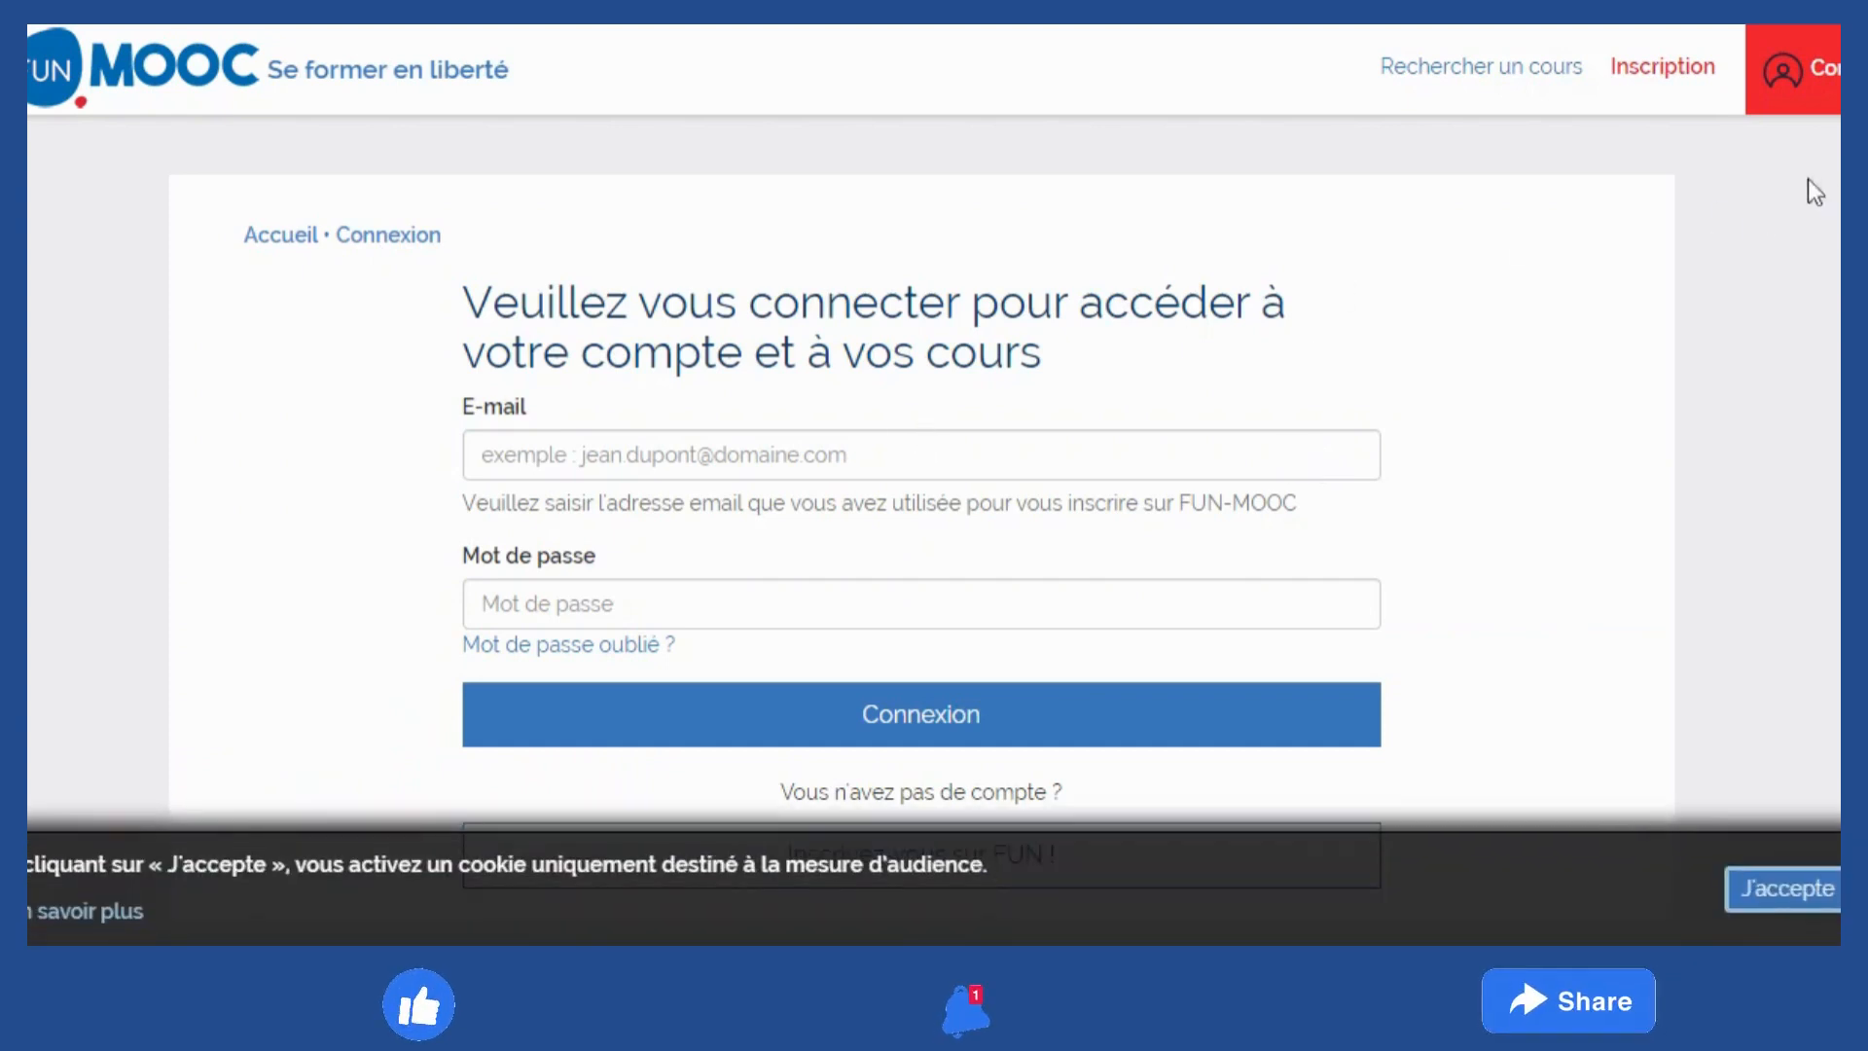
Follow the login page's 'Inscrivez-vous sur FUN !' link to the registration form
scroll(922, 487, "down", 2)
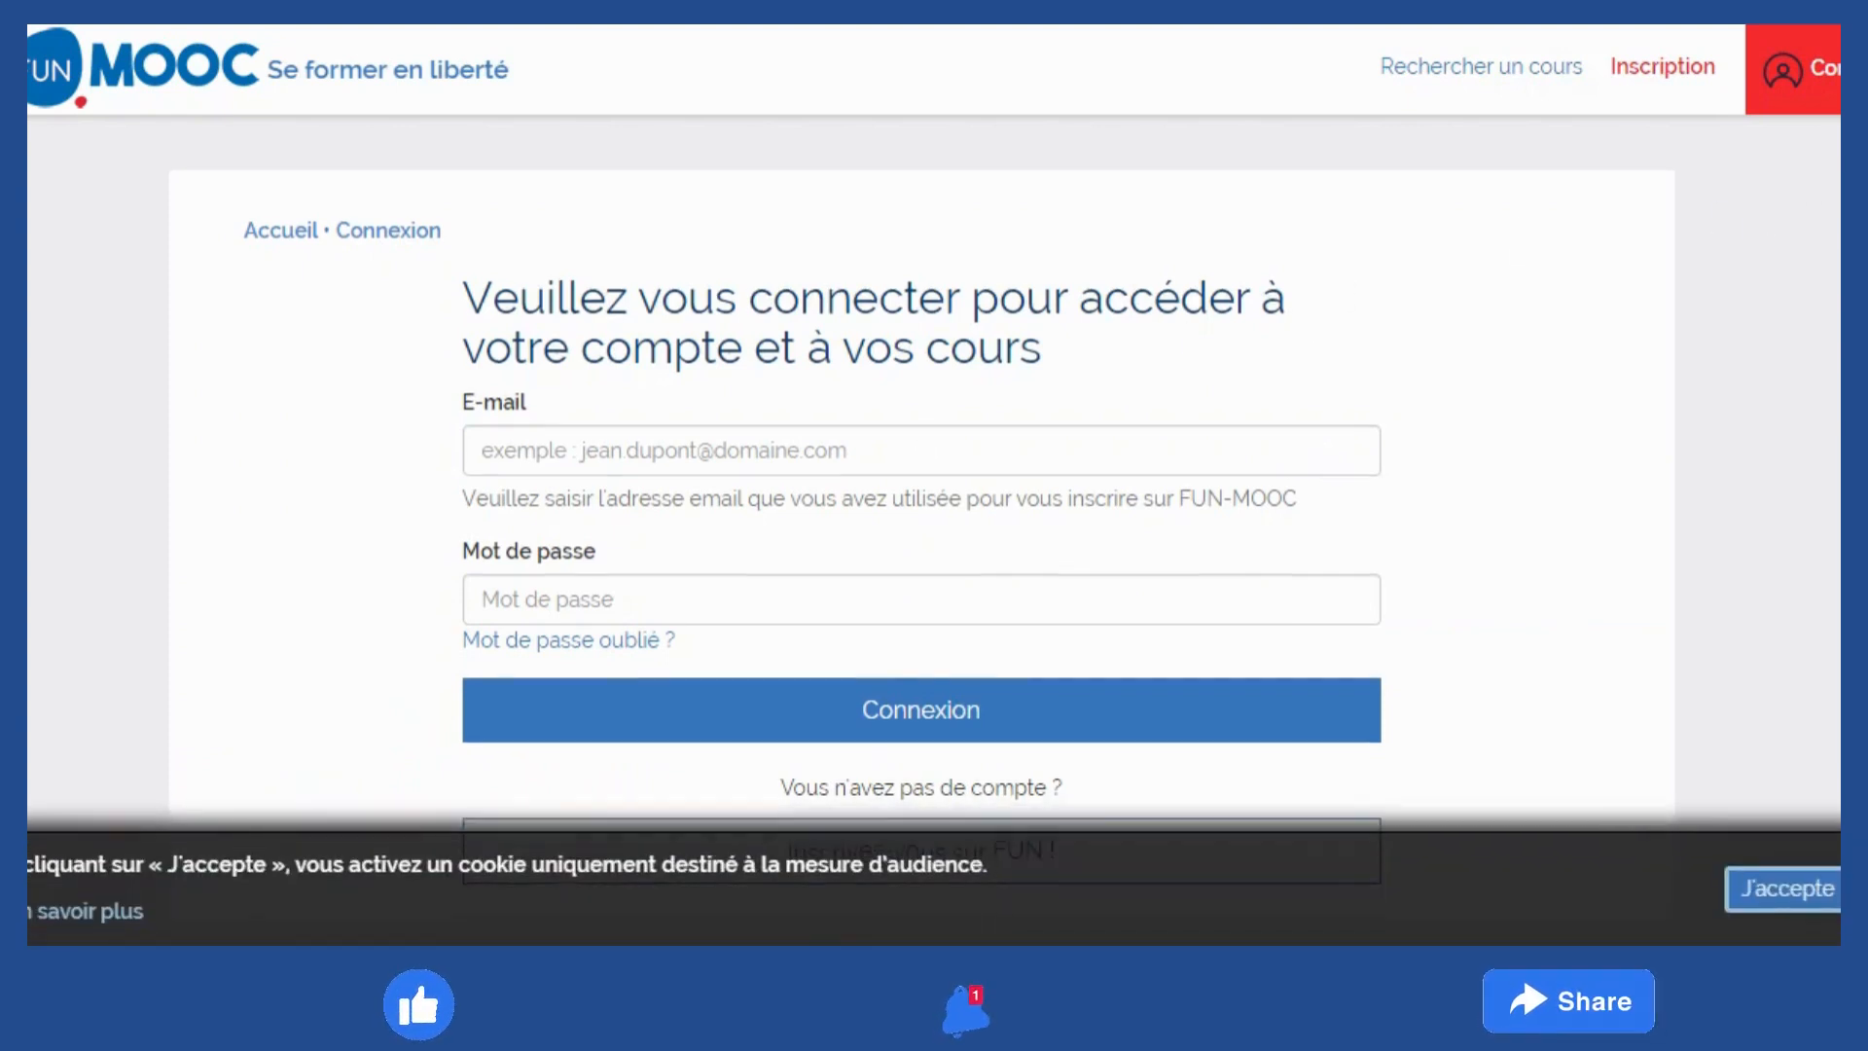
scroll(921, 487, "down", 1)
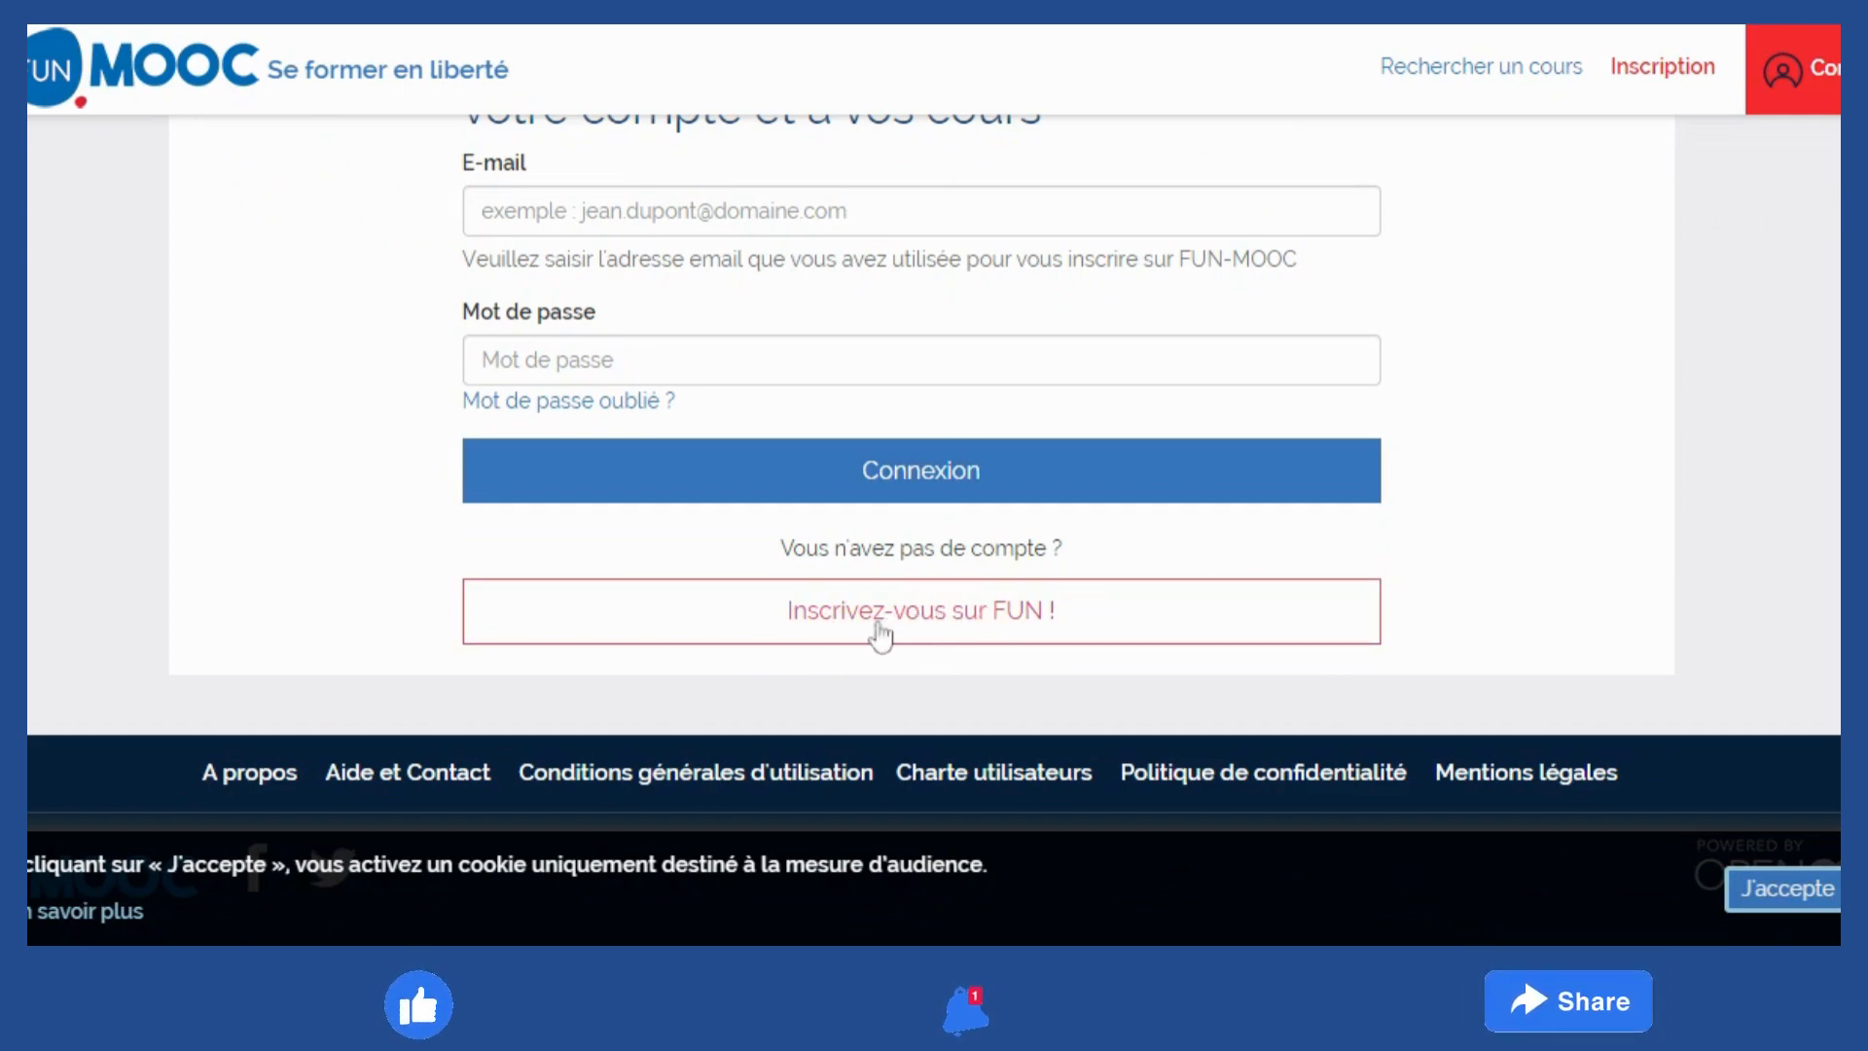
left_click(909, 628)
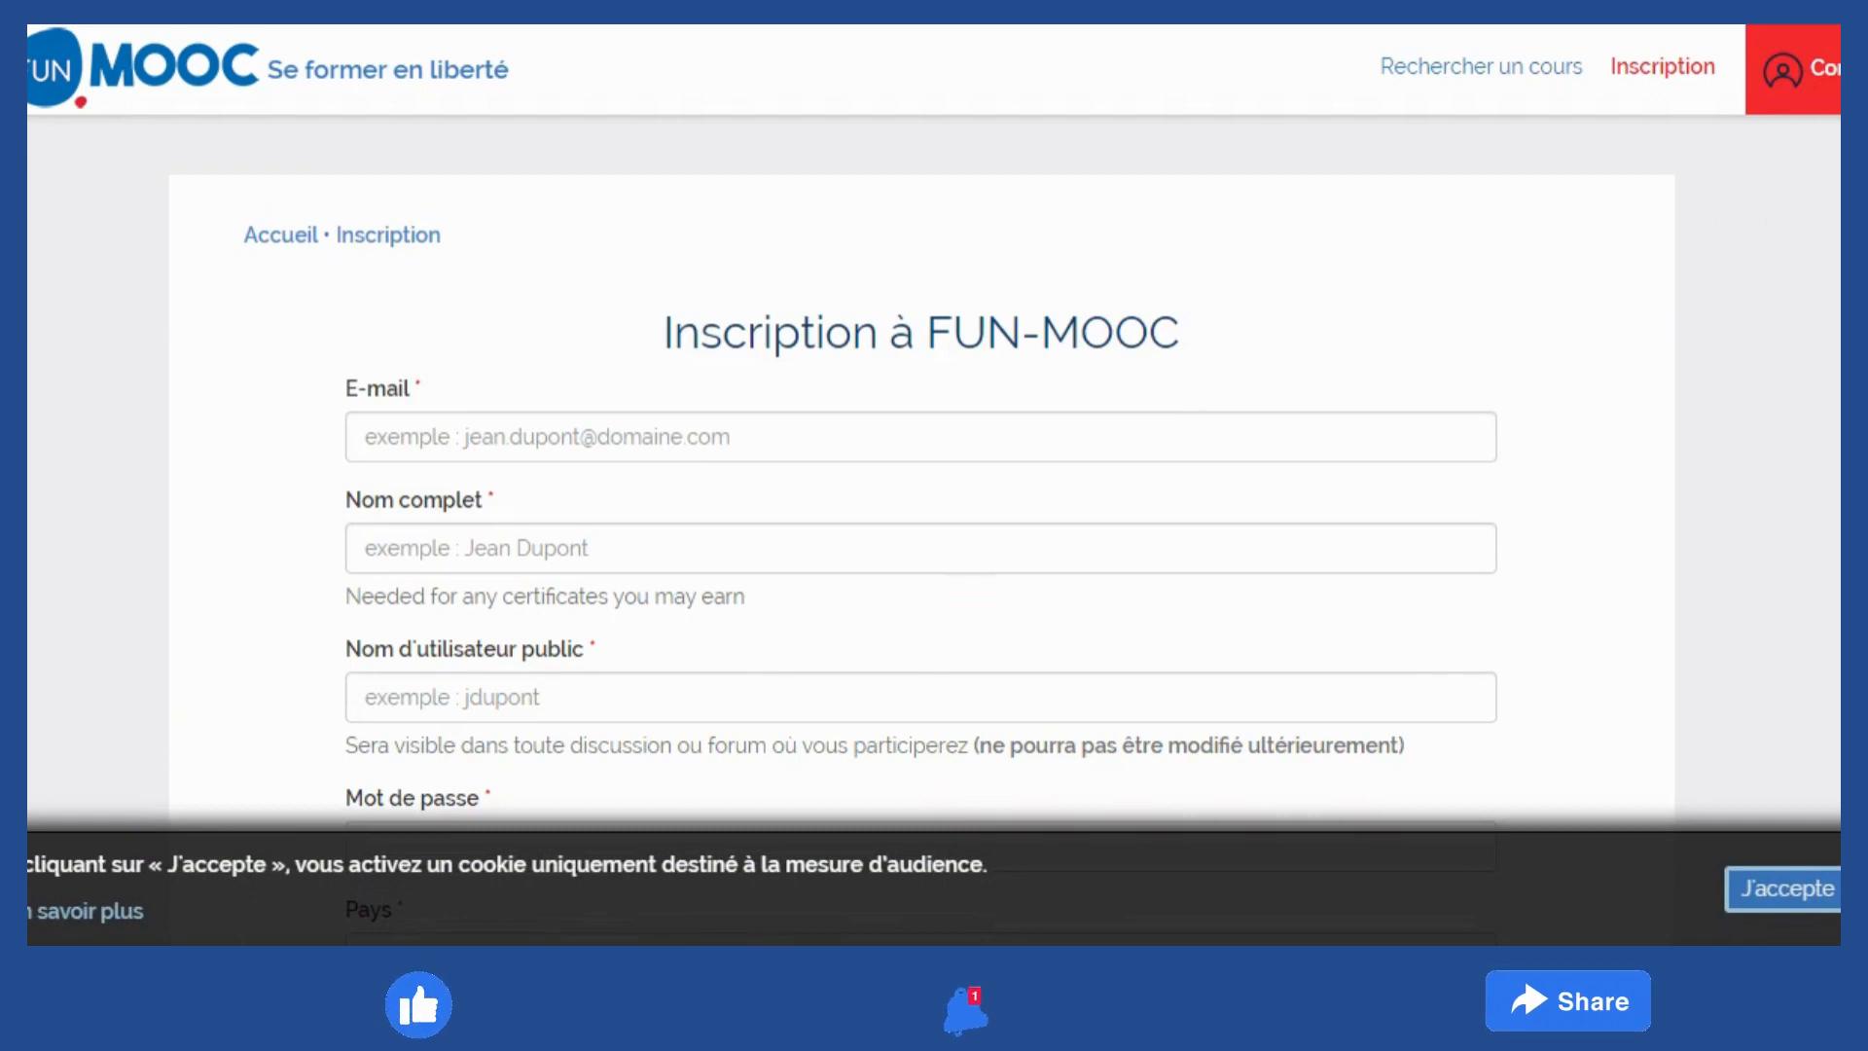
scroll(921, 487, "down", 12)
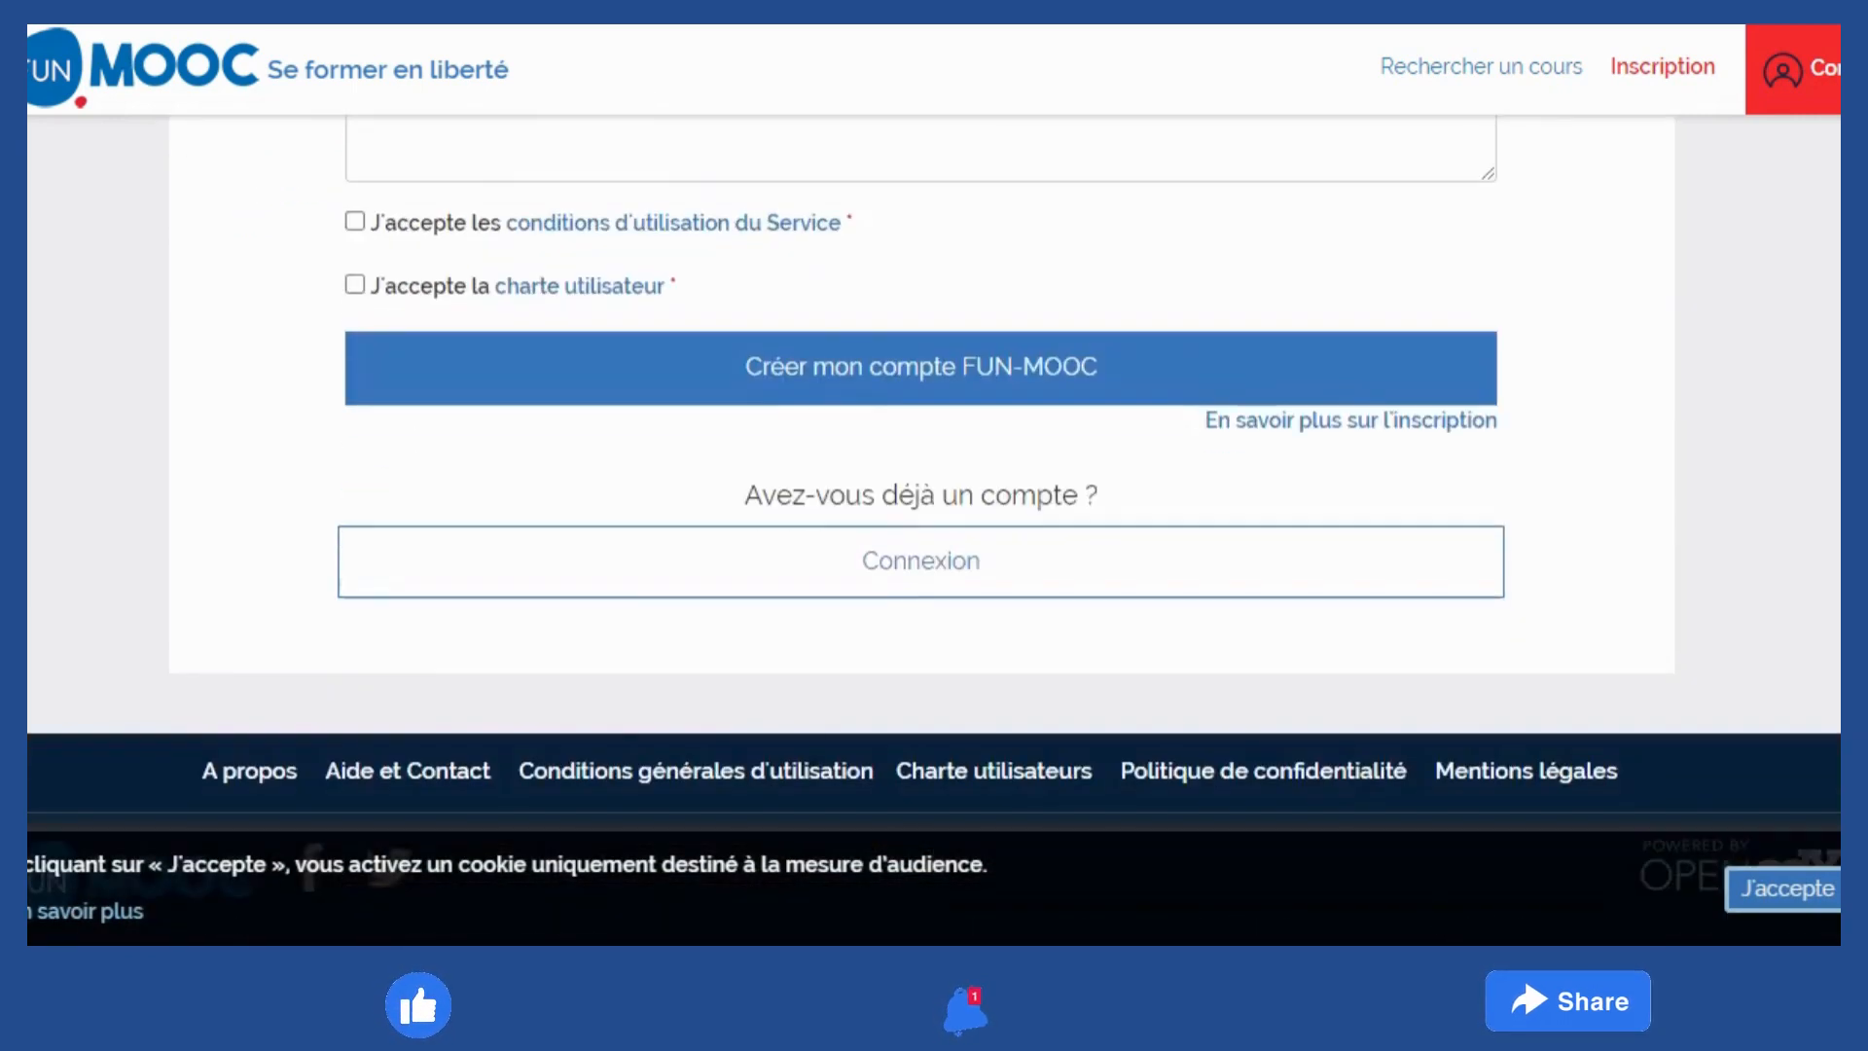
scroll(922, 487, "up", 12)
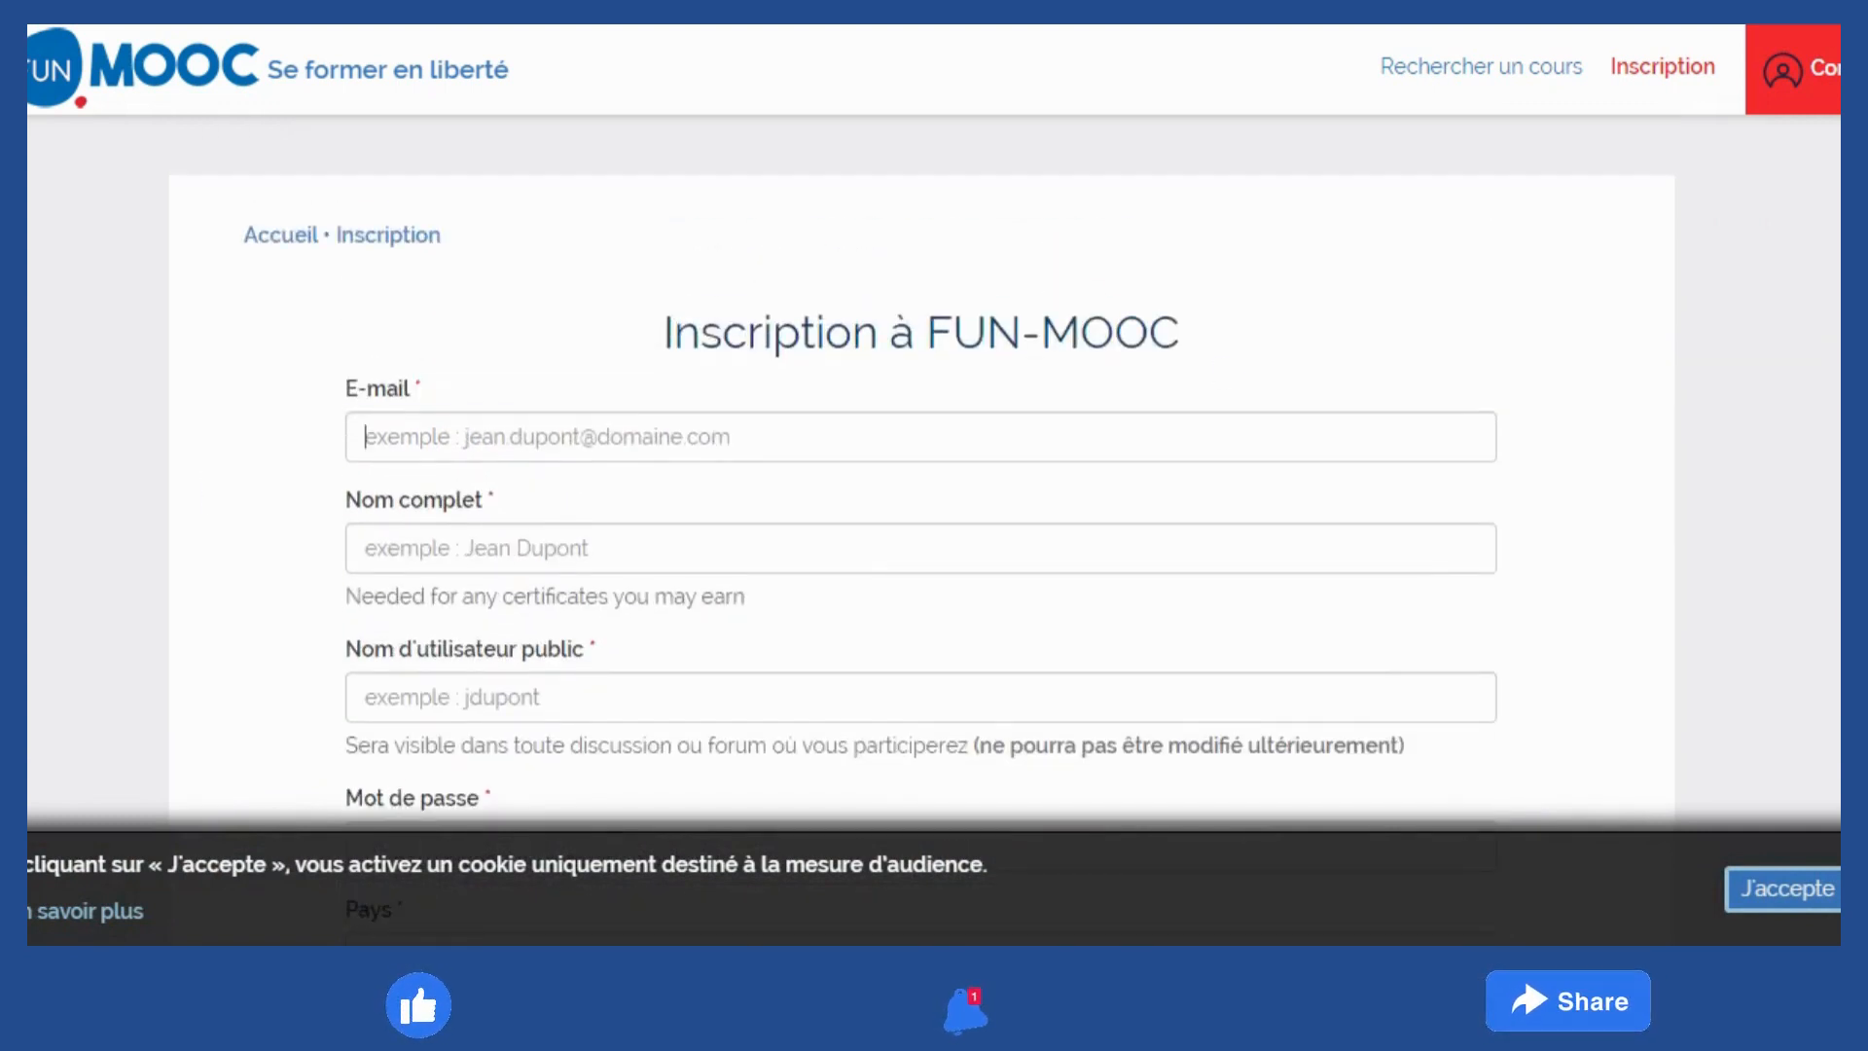
left_click(366, 436)
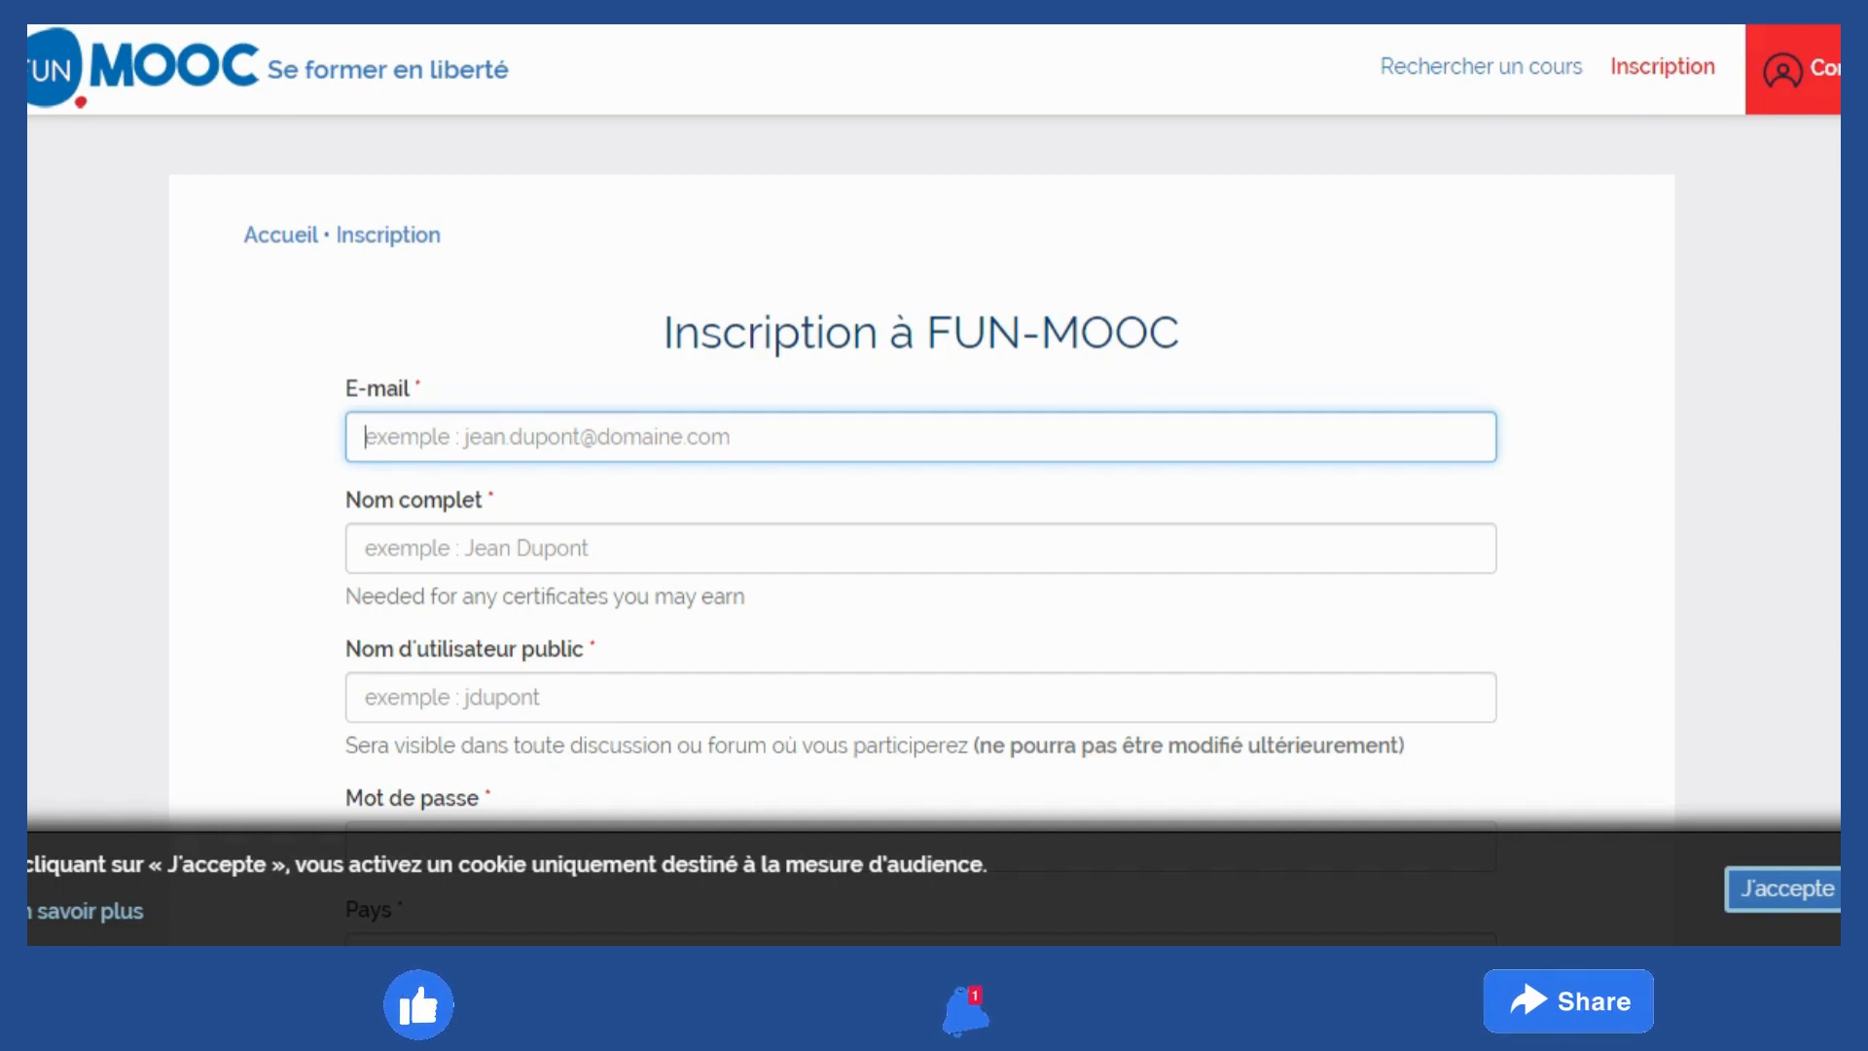
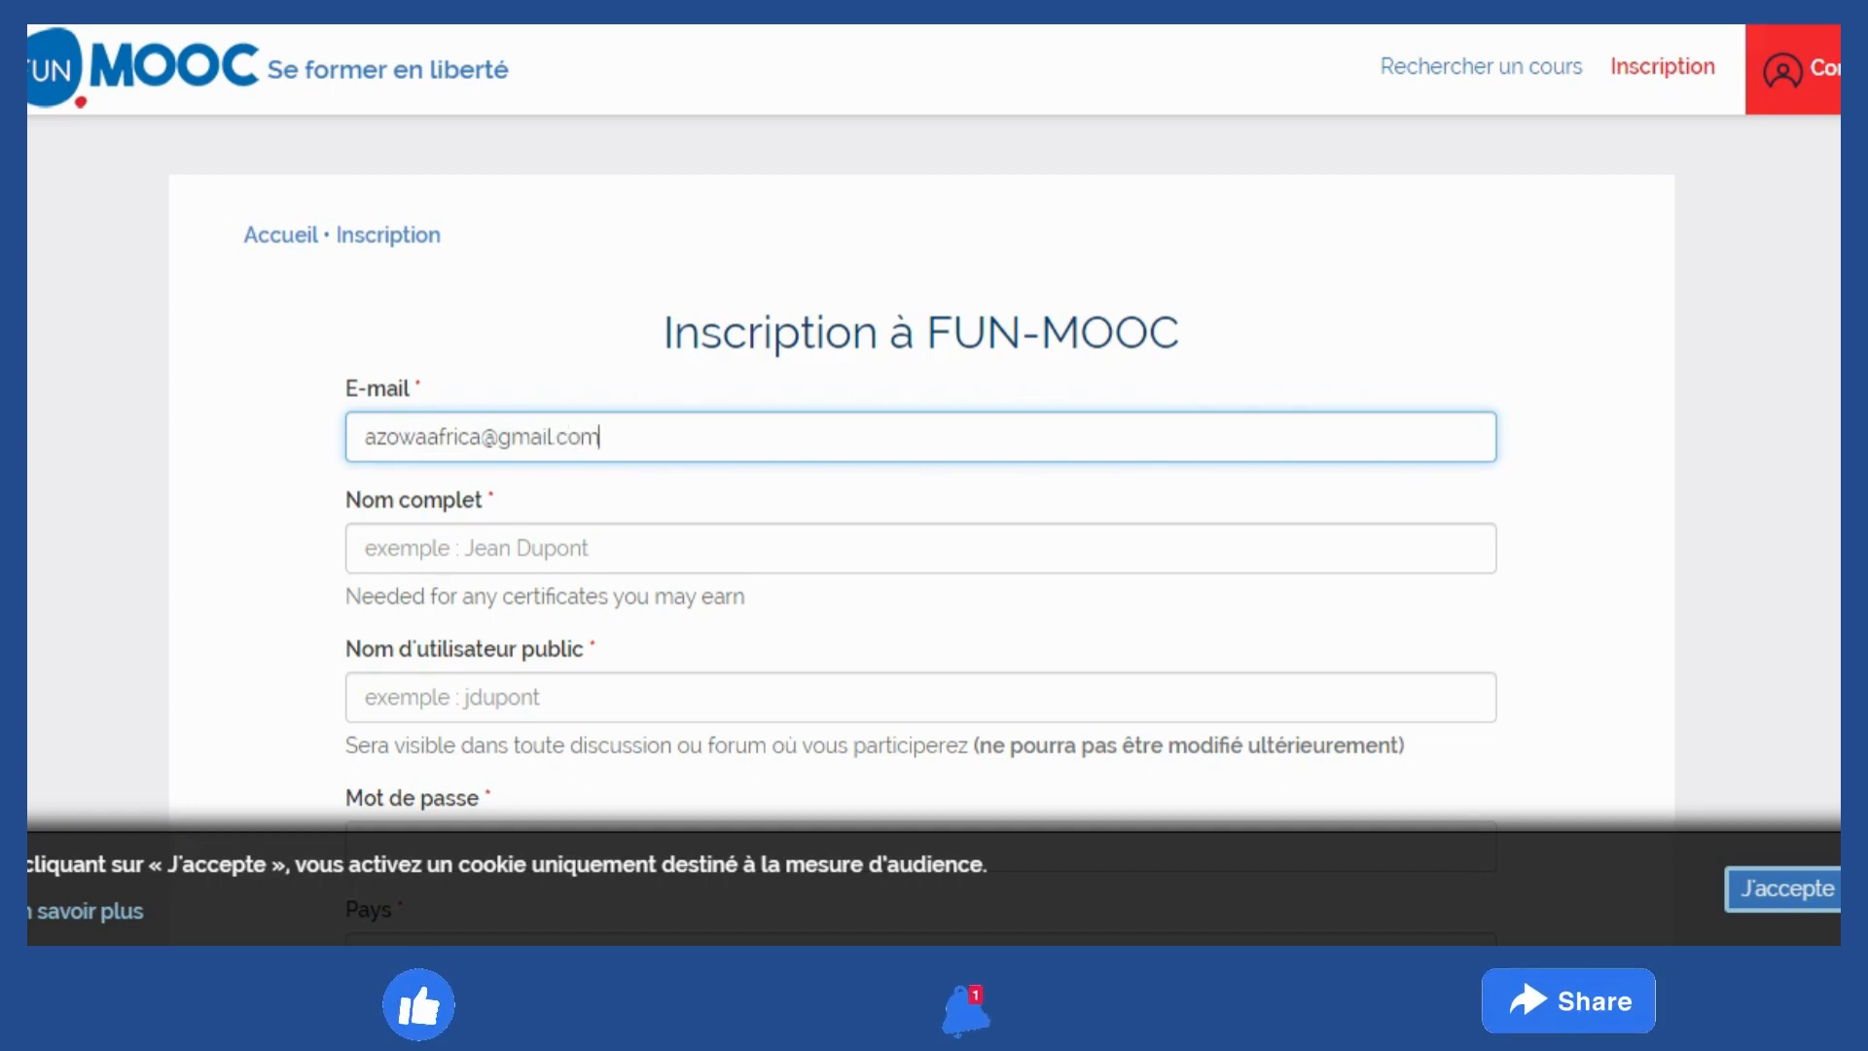
Enter the user's Gmail e-mail address, removing a stray character
left_click(556, 437)
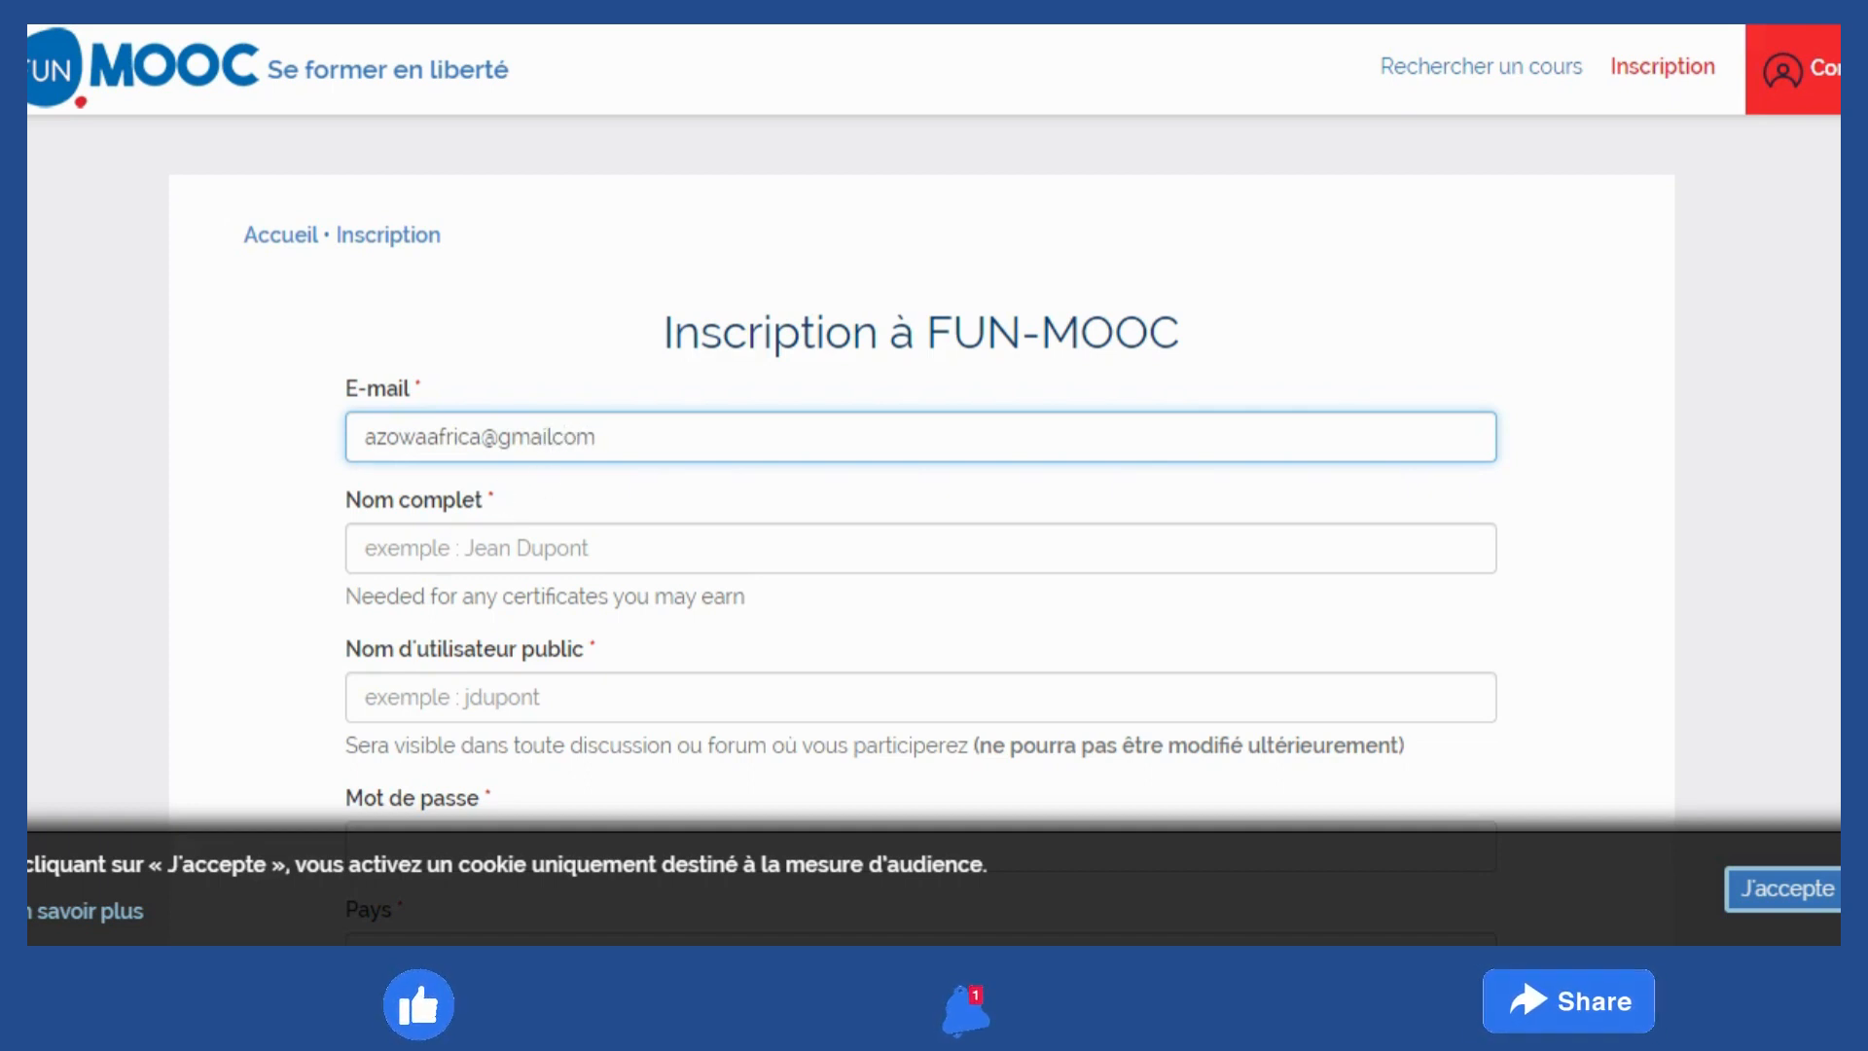
Fill in the user's full name and a public username
left_click(476, 548)
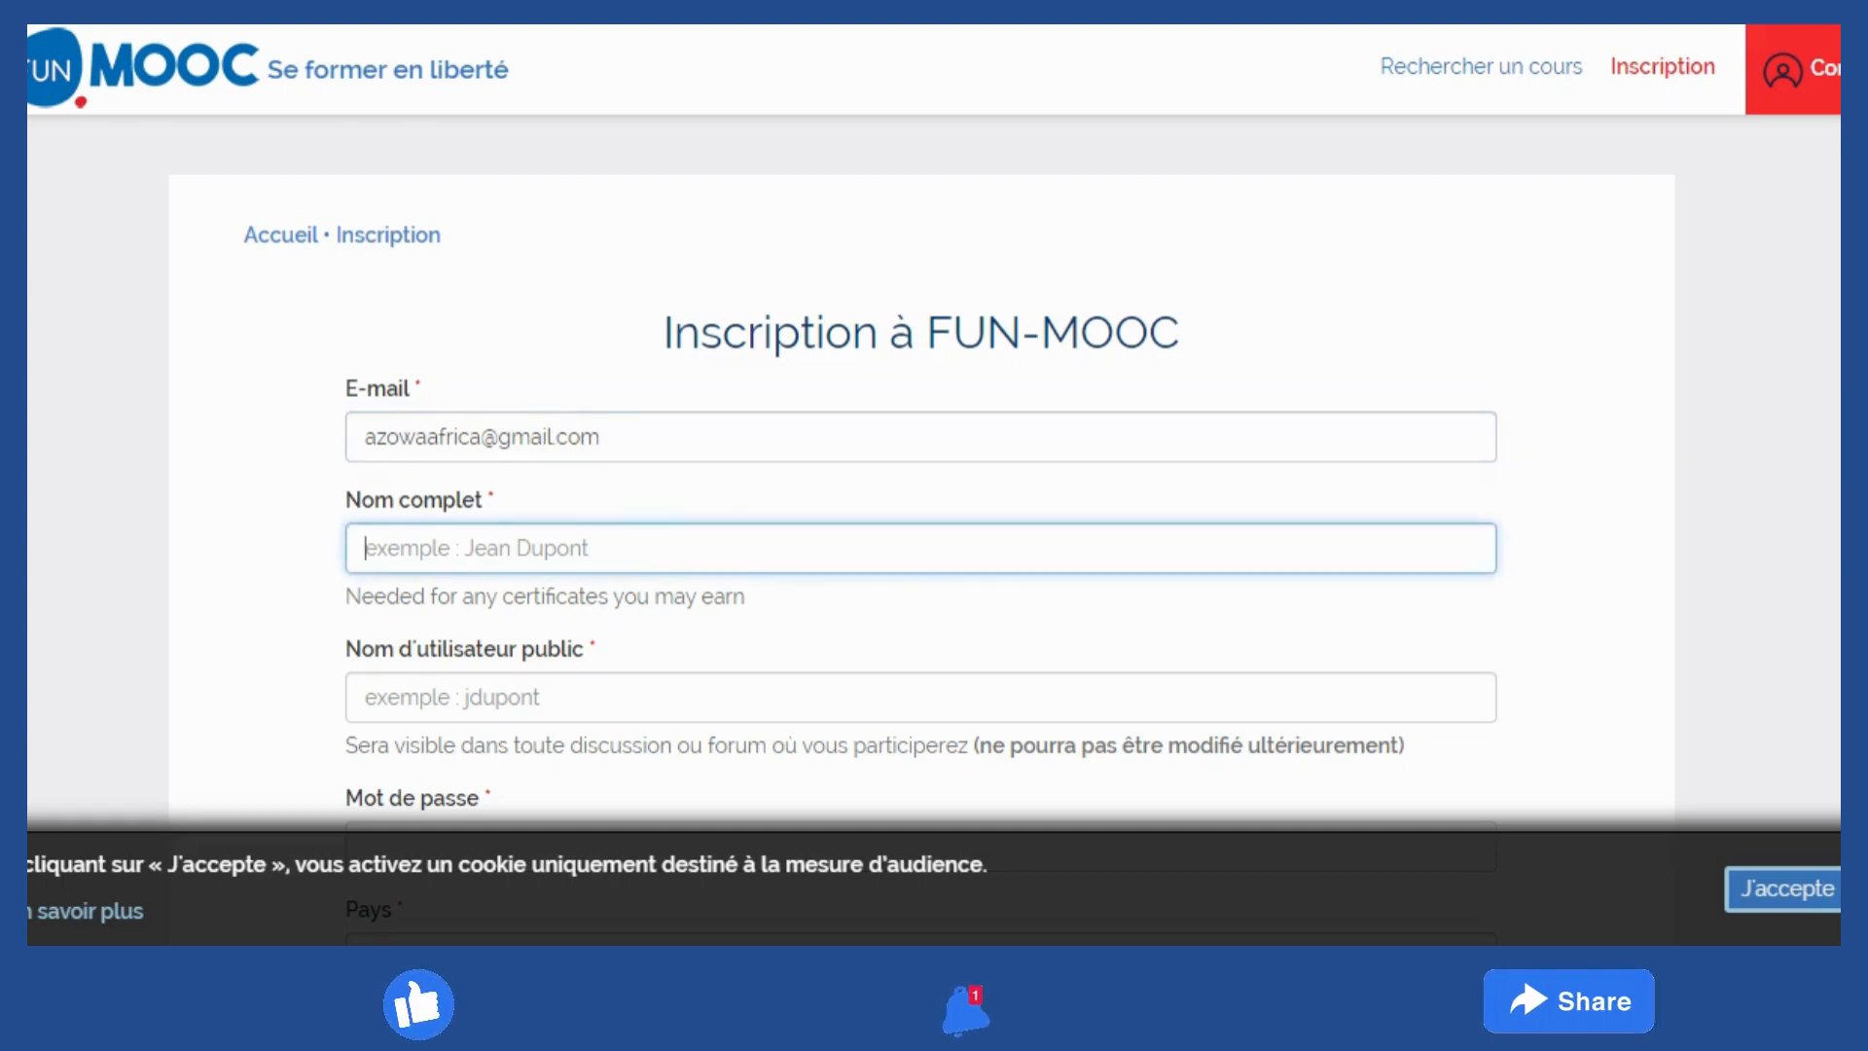
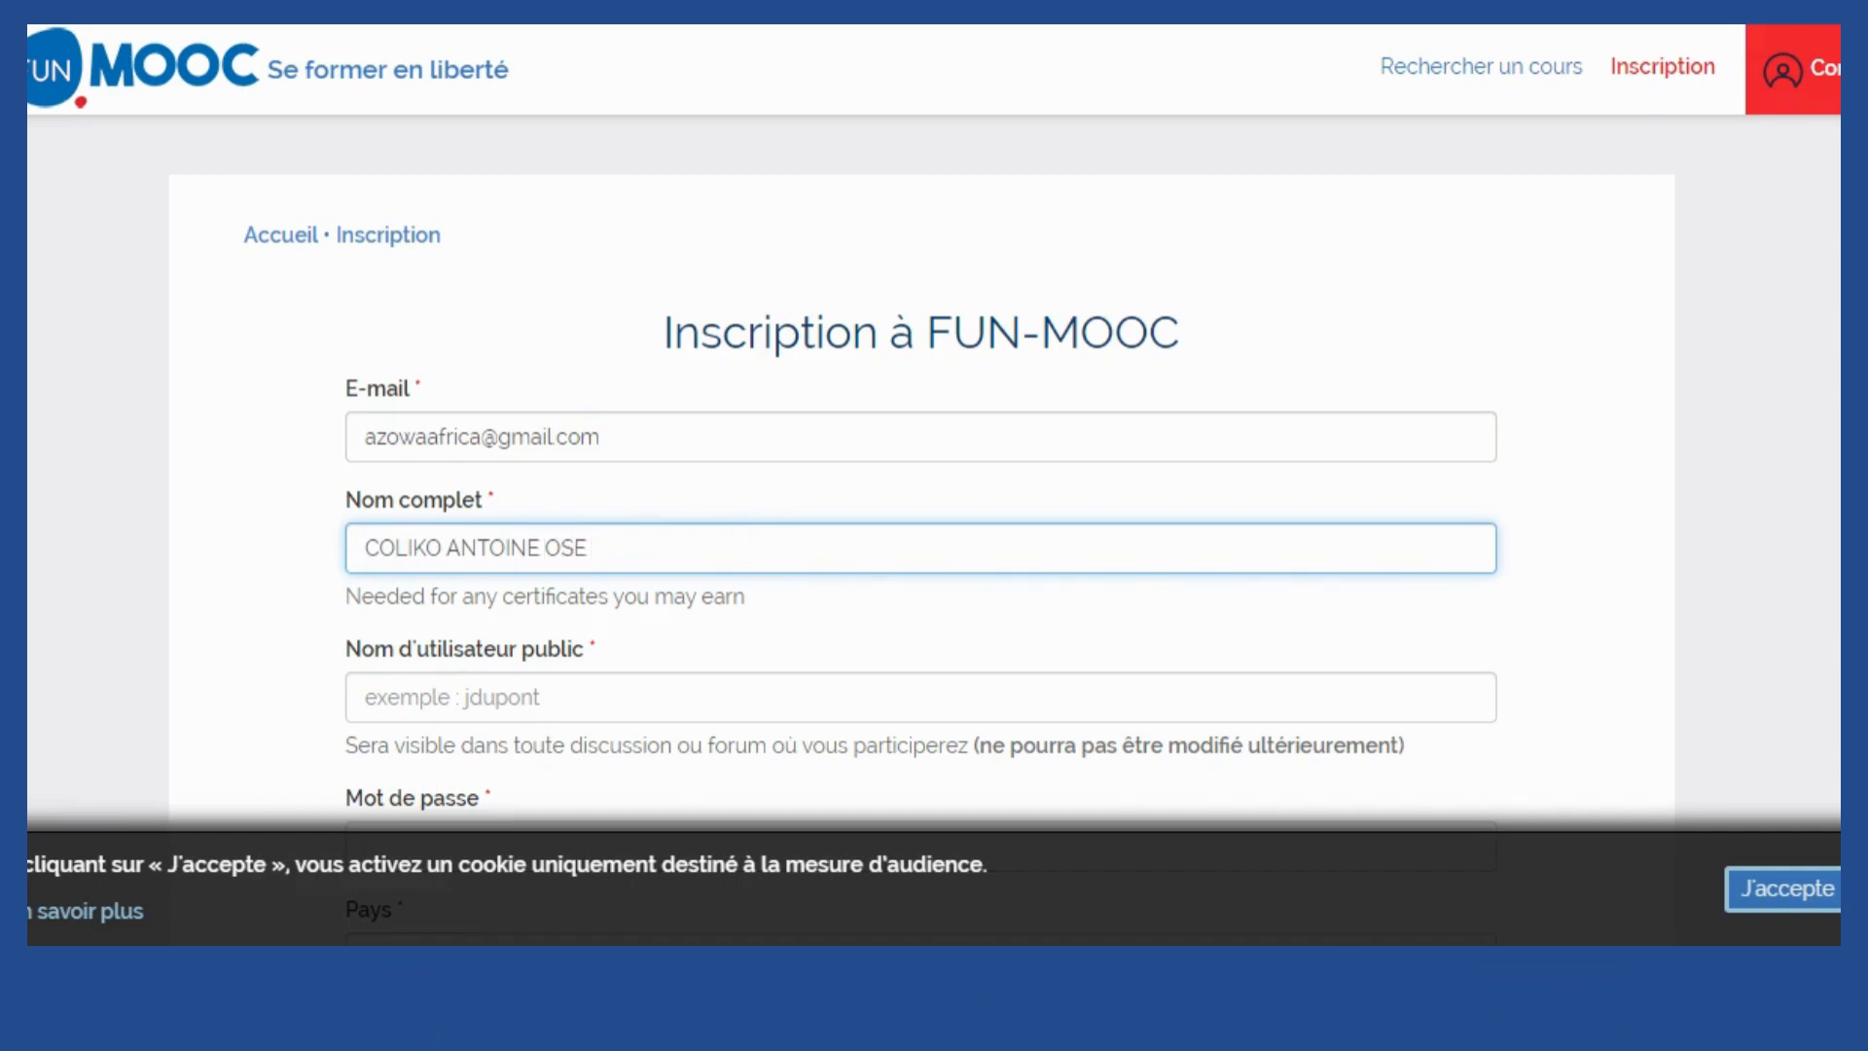
key("Tab")
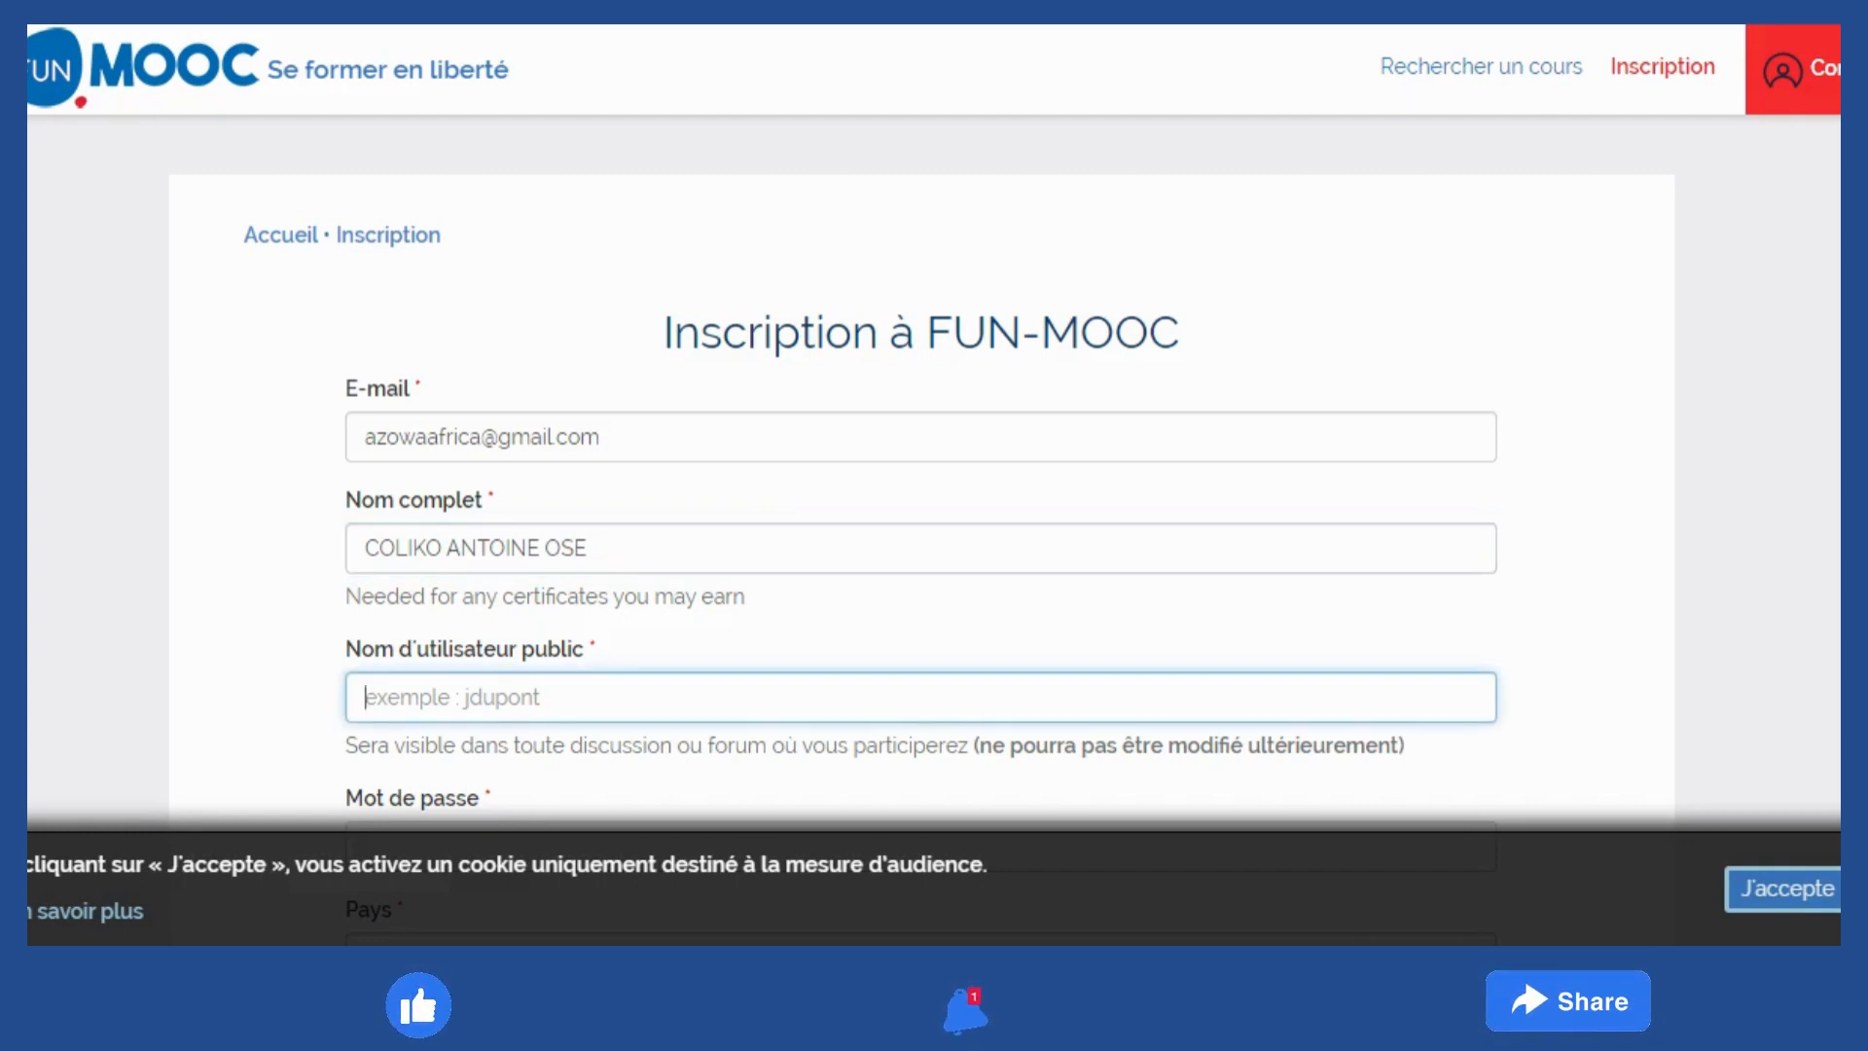
type("Antoine")
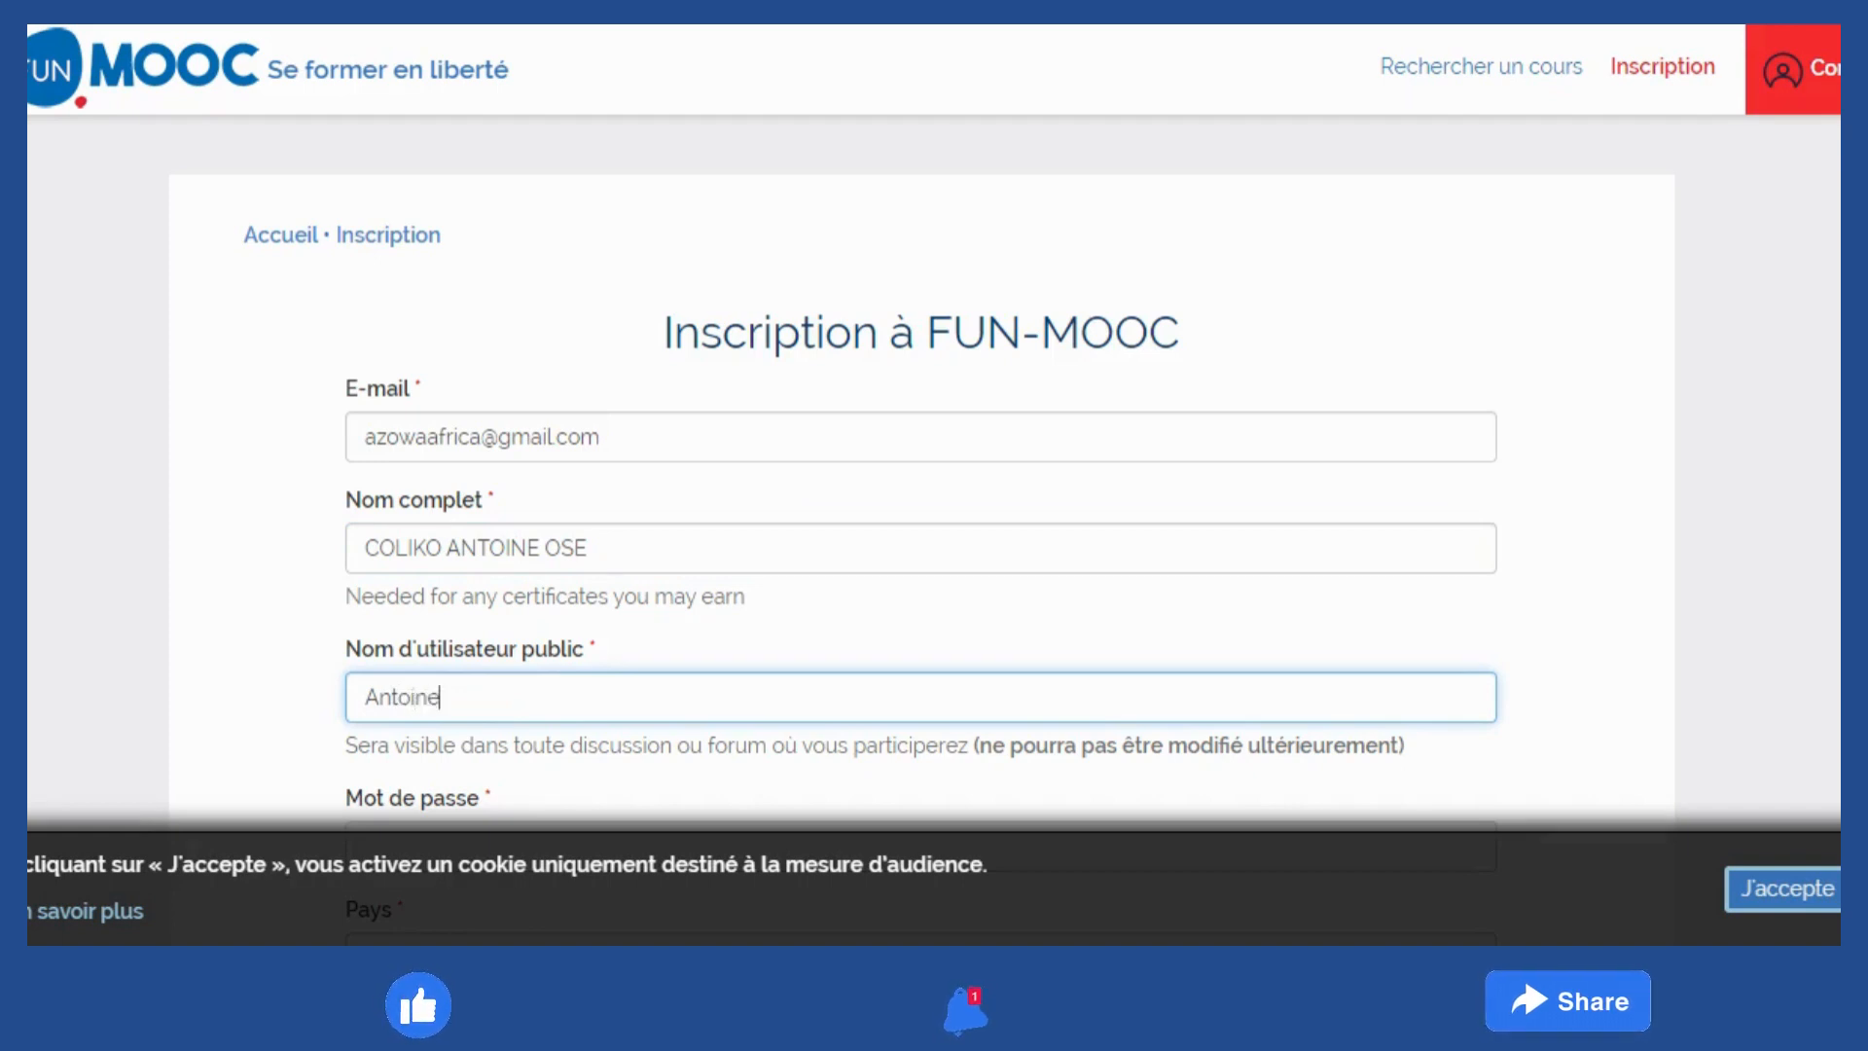
type("23")
Paste the account password and select Bénin as the country
scroll(923, 487, "down", 3)
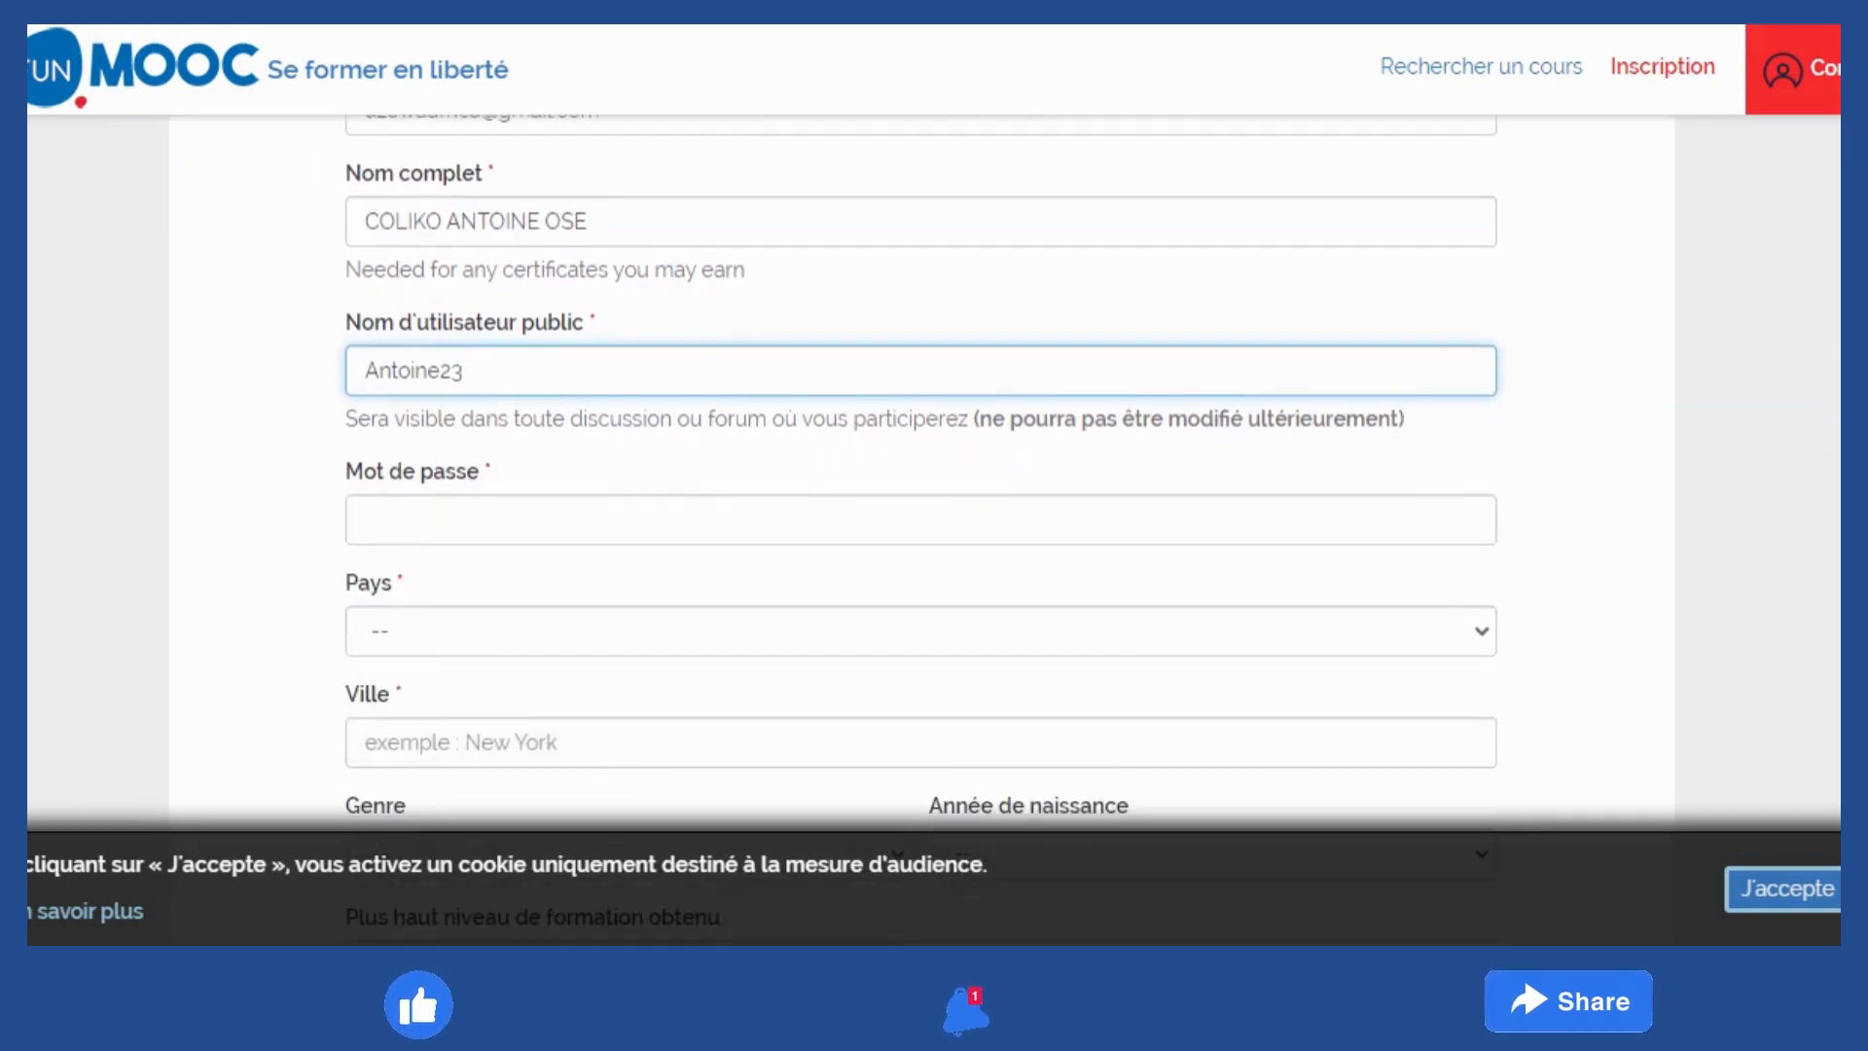
left_click(366, 519)
key("ctrl+v")
key("Tab")
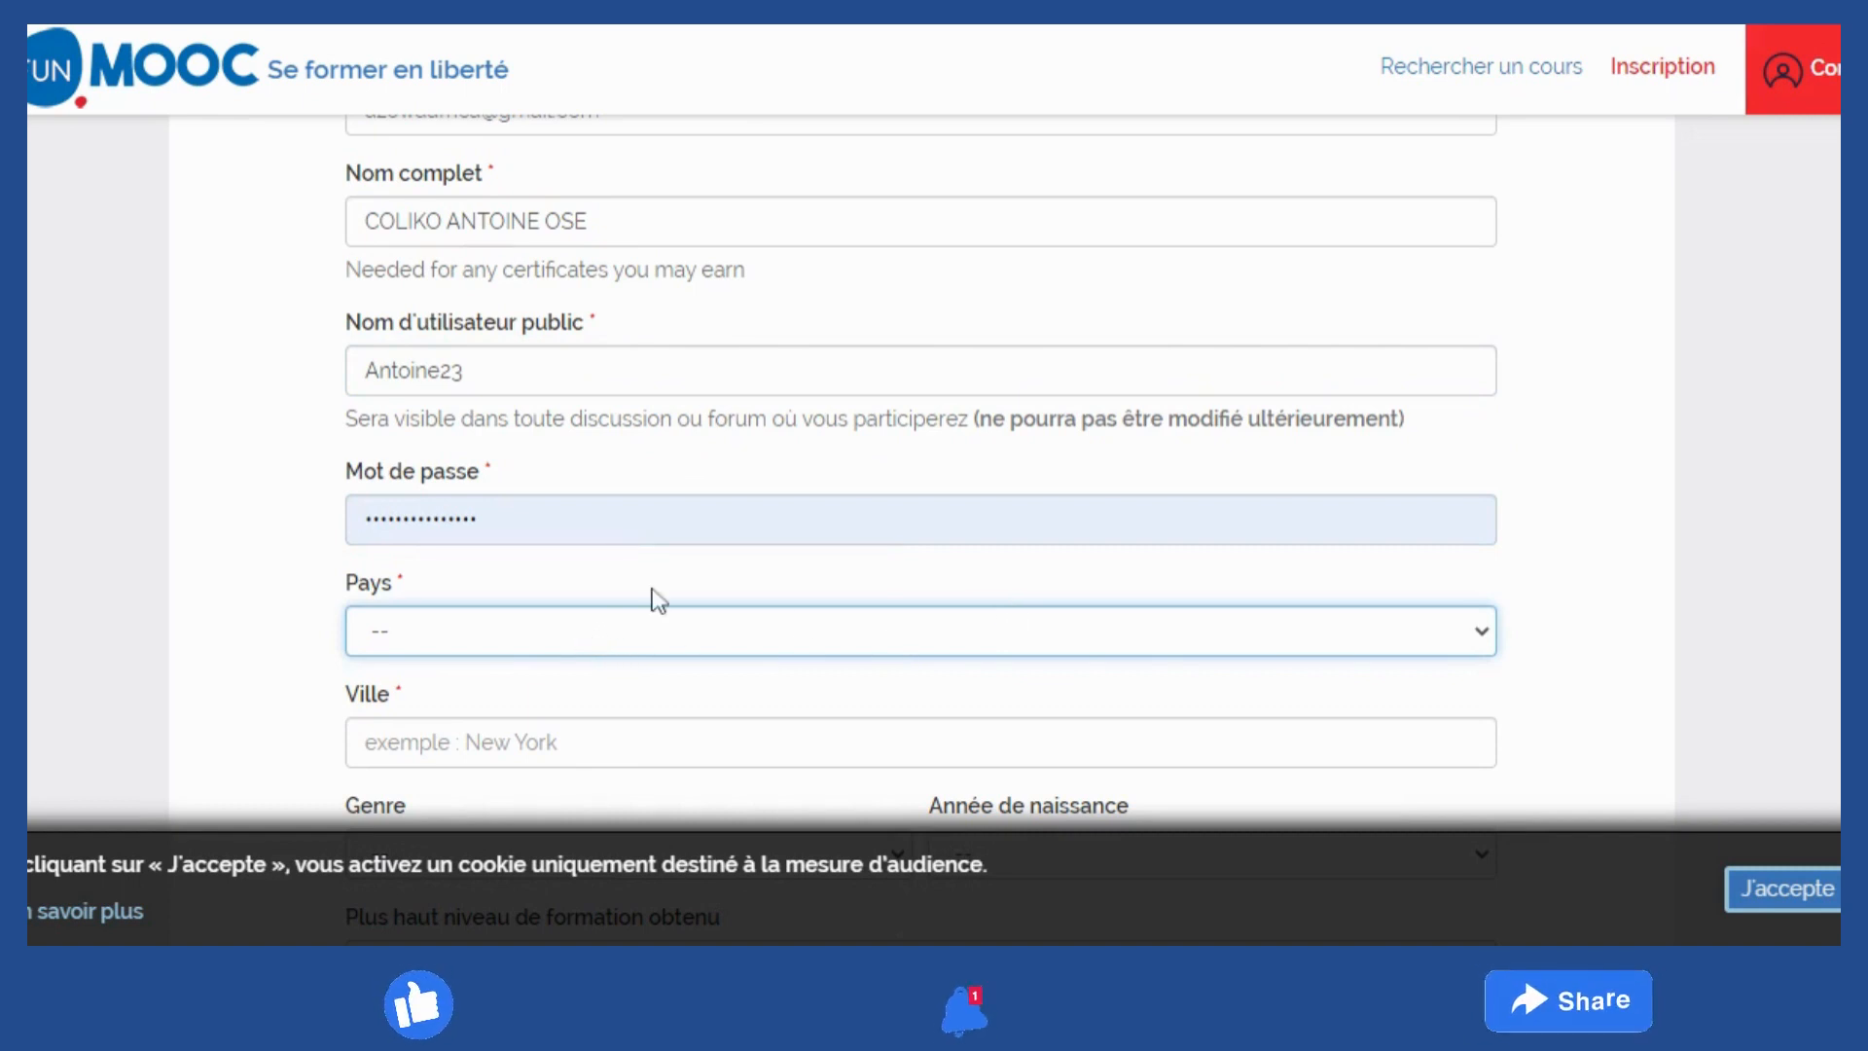
left_click(467, 743)
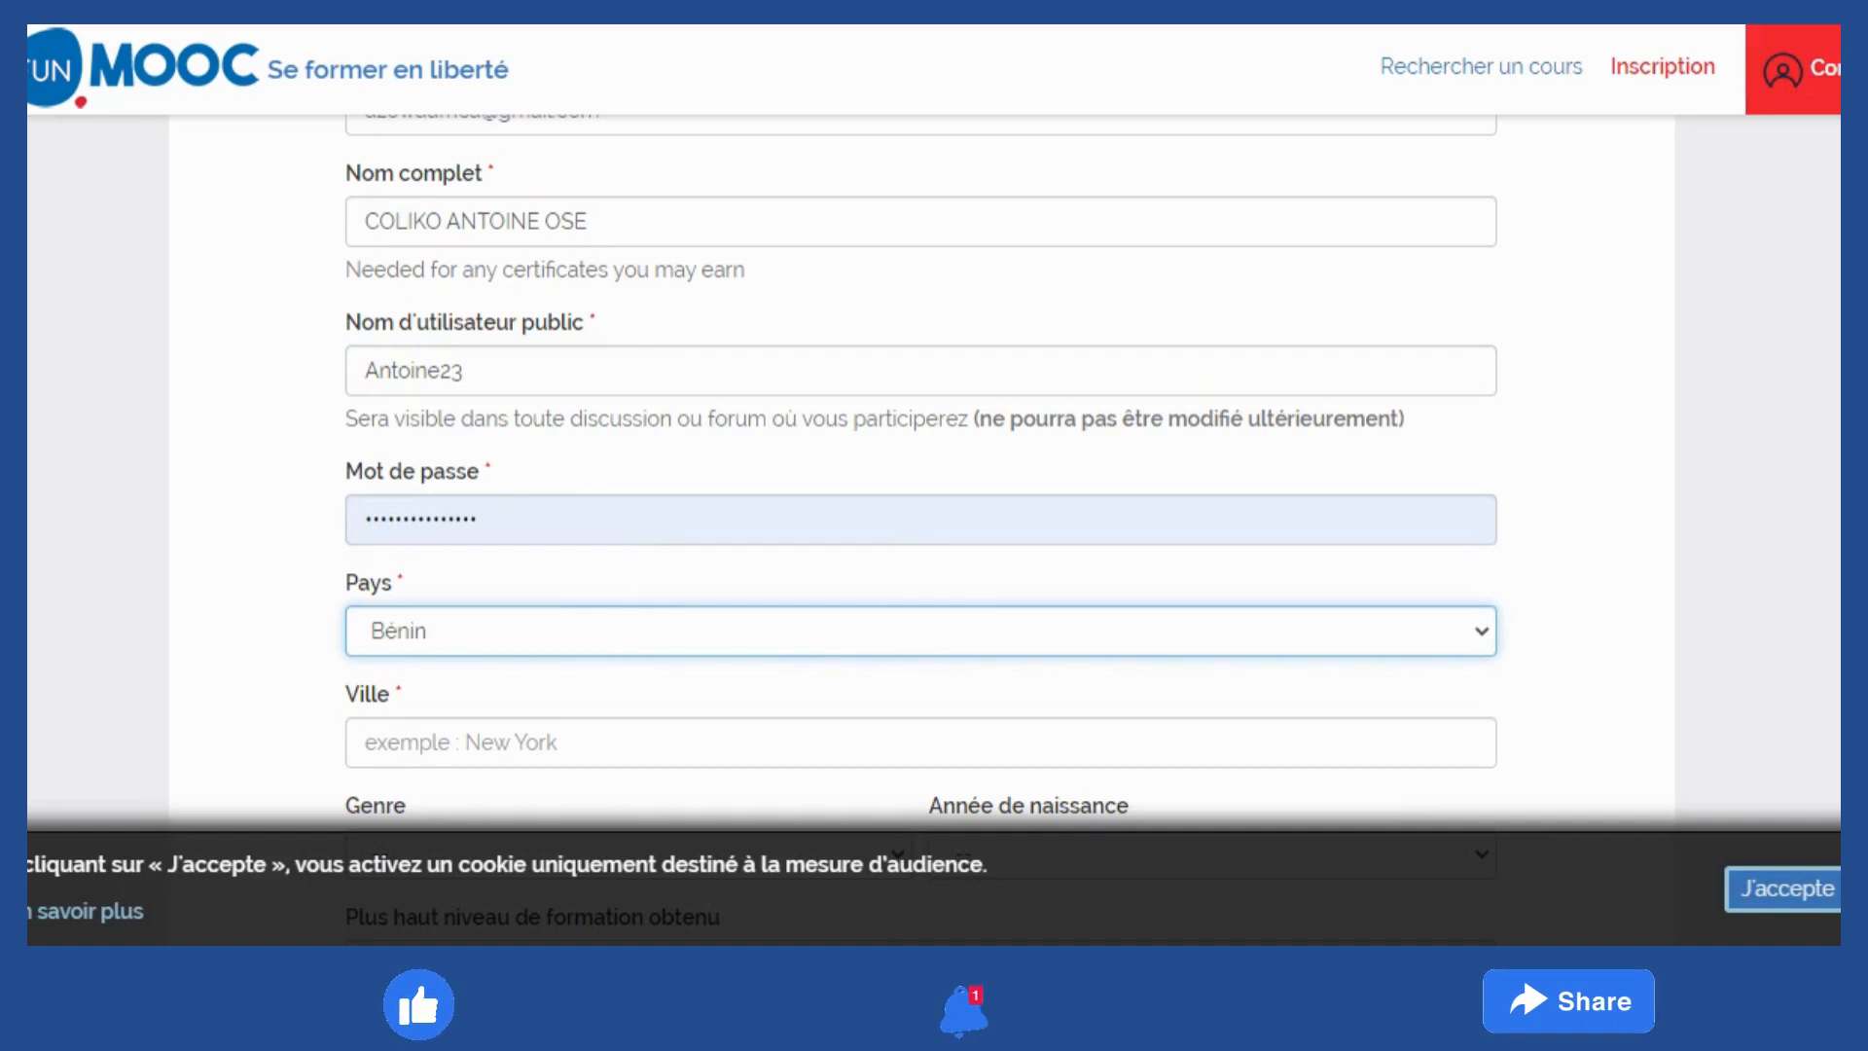
Enter Cotonou as the city and choose Homme as the gender
left_click(778, 742)
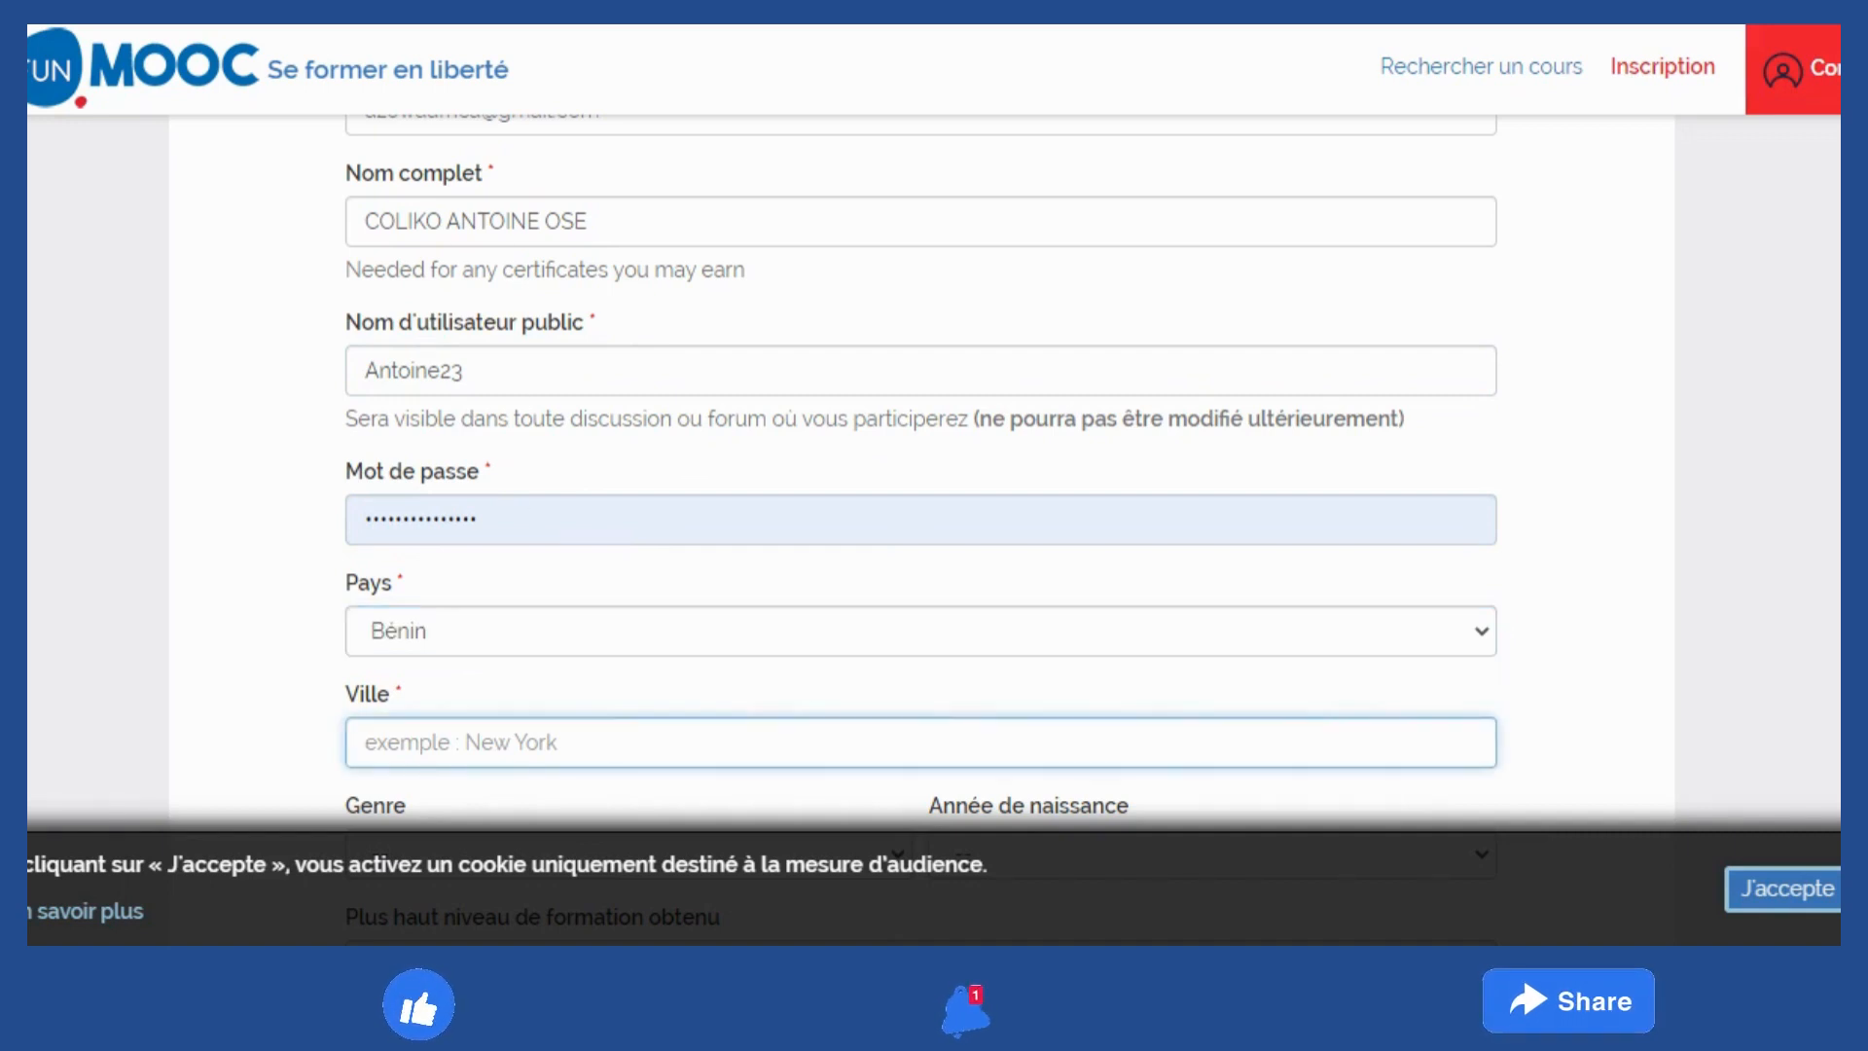
type("C")
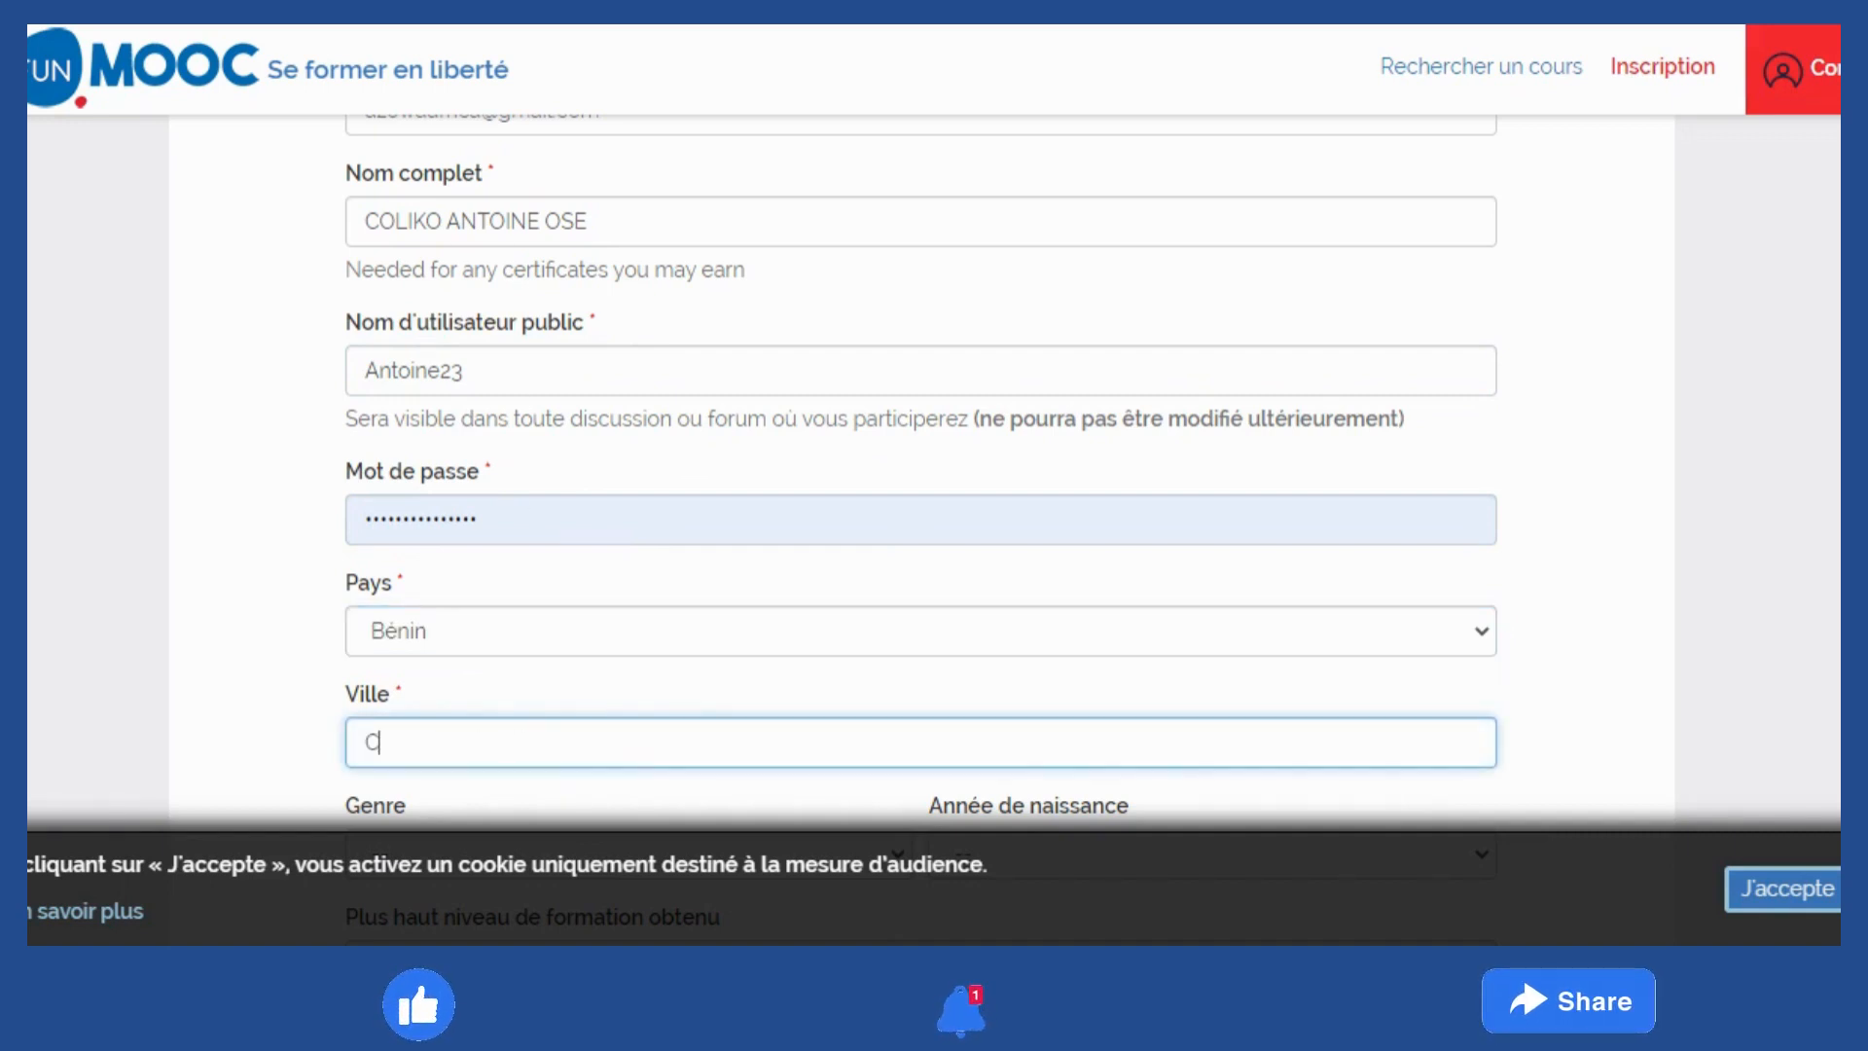
type("otonou")
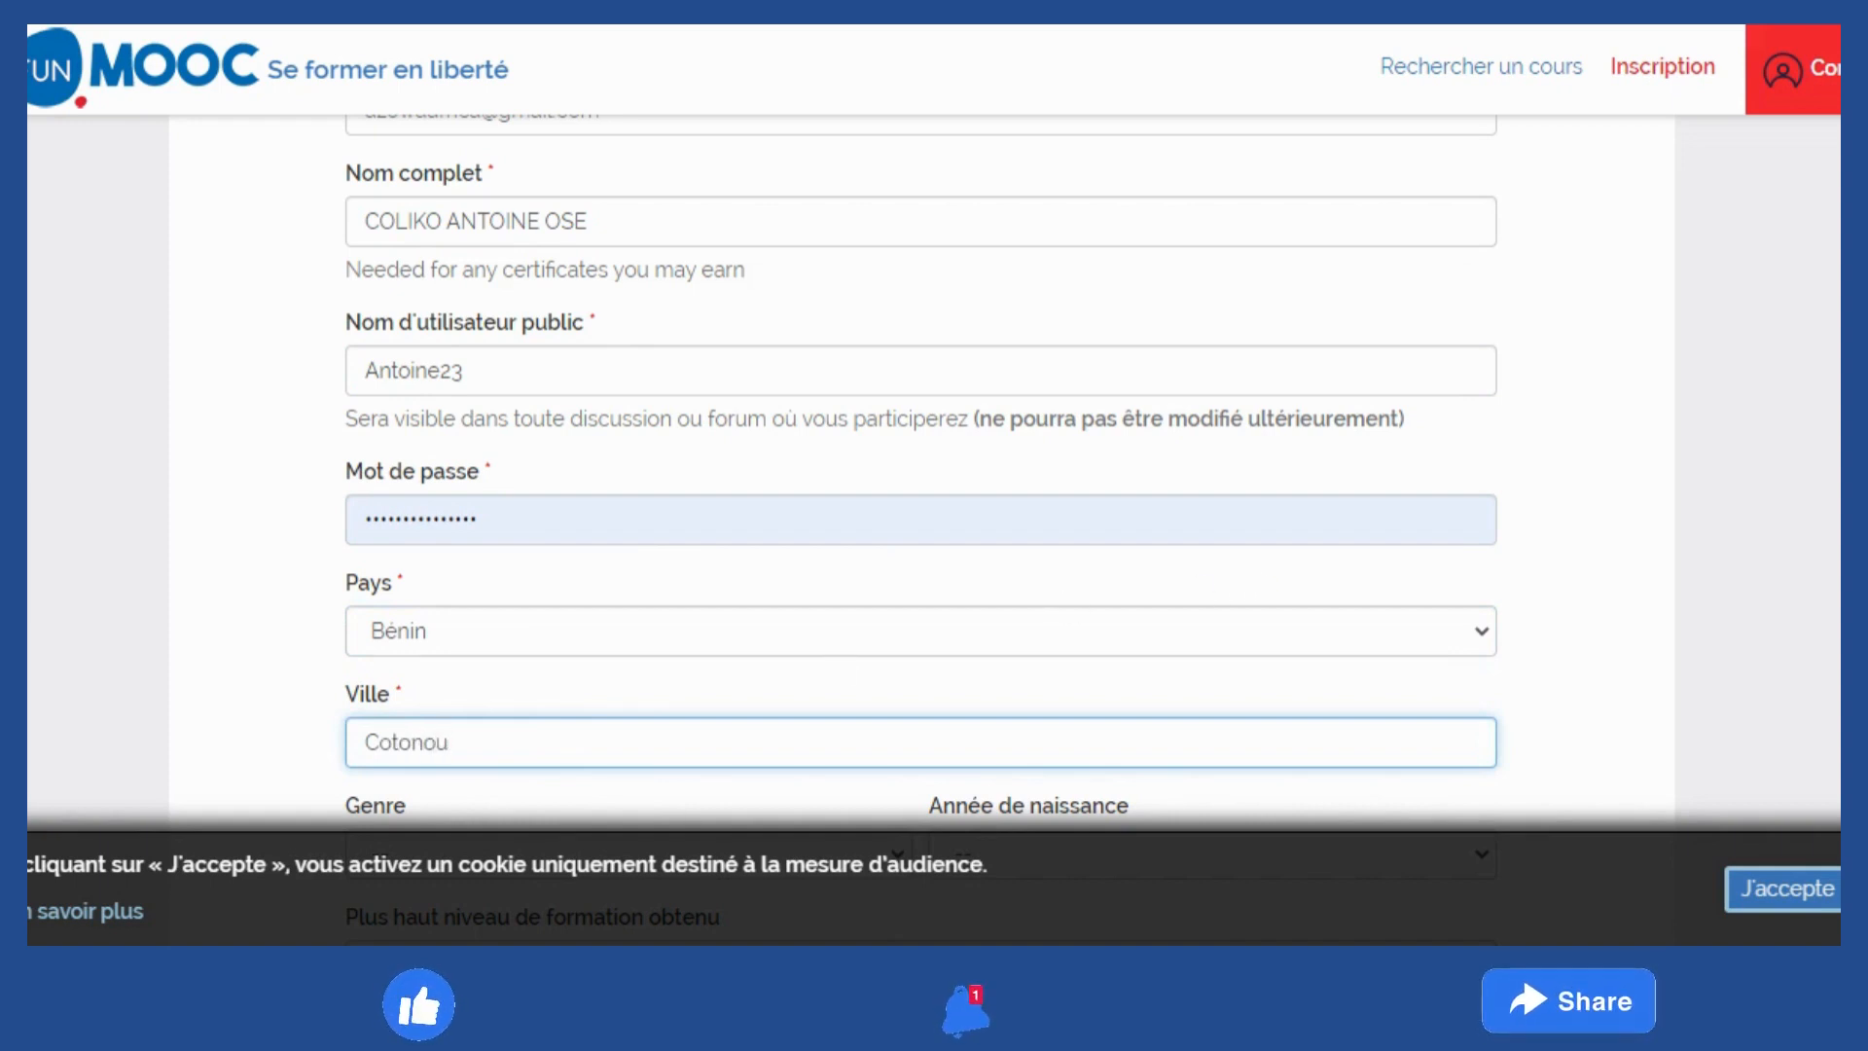
scroll(954, 593, "down", 3)
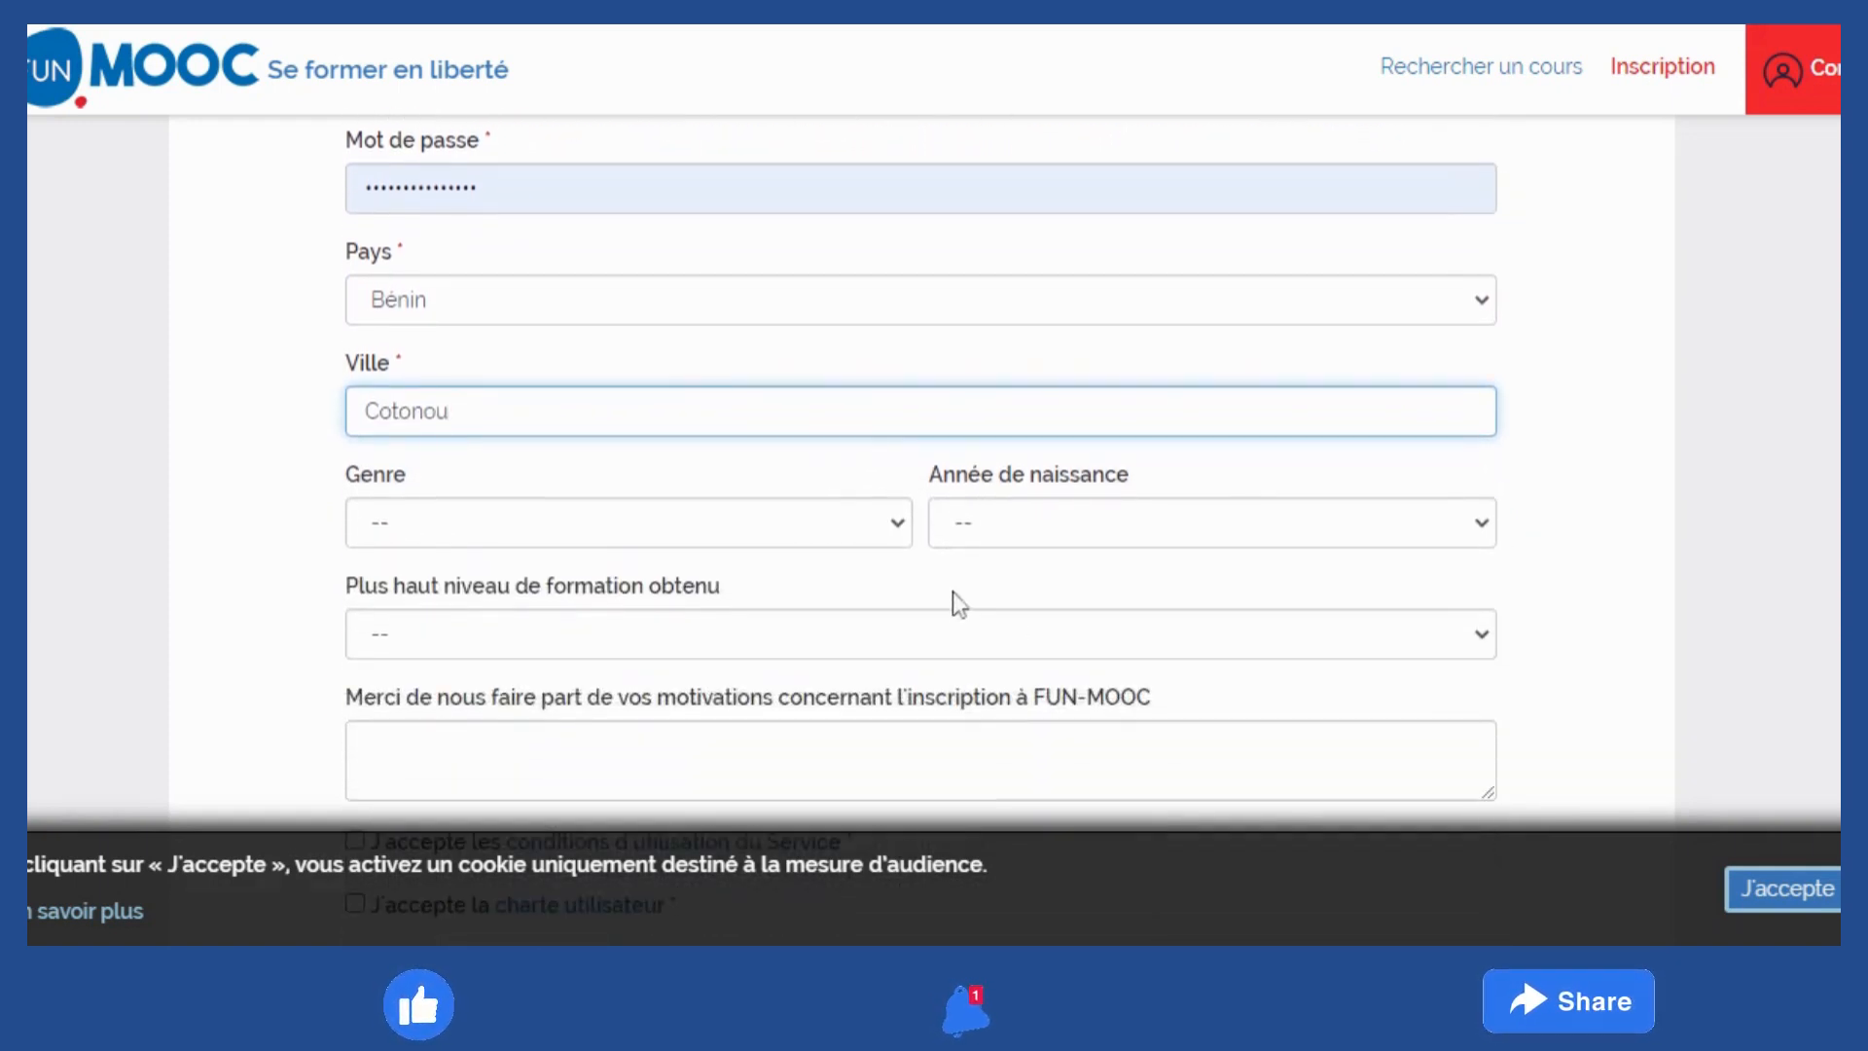
left_click(898, 534)
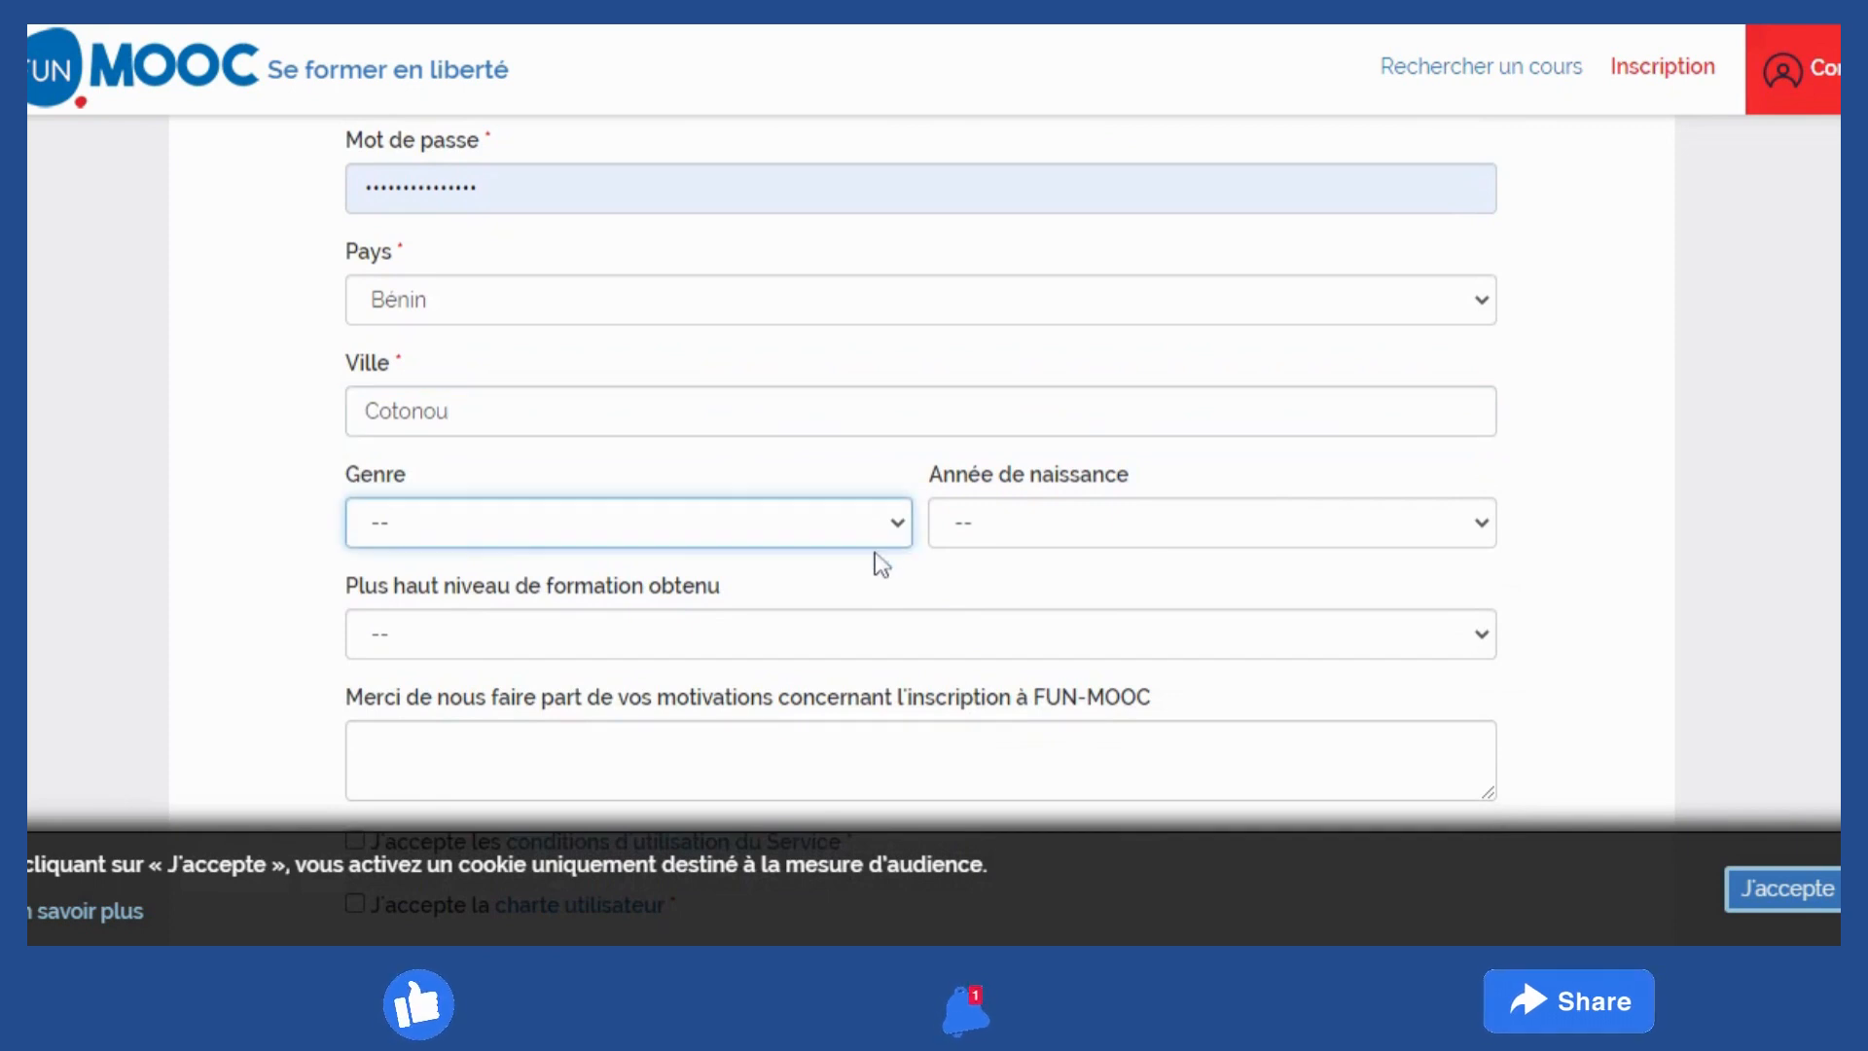
left_click(792, 590)
left_click(1177, 533)
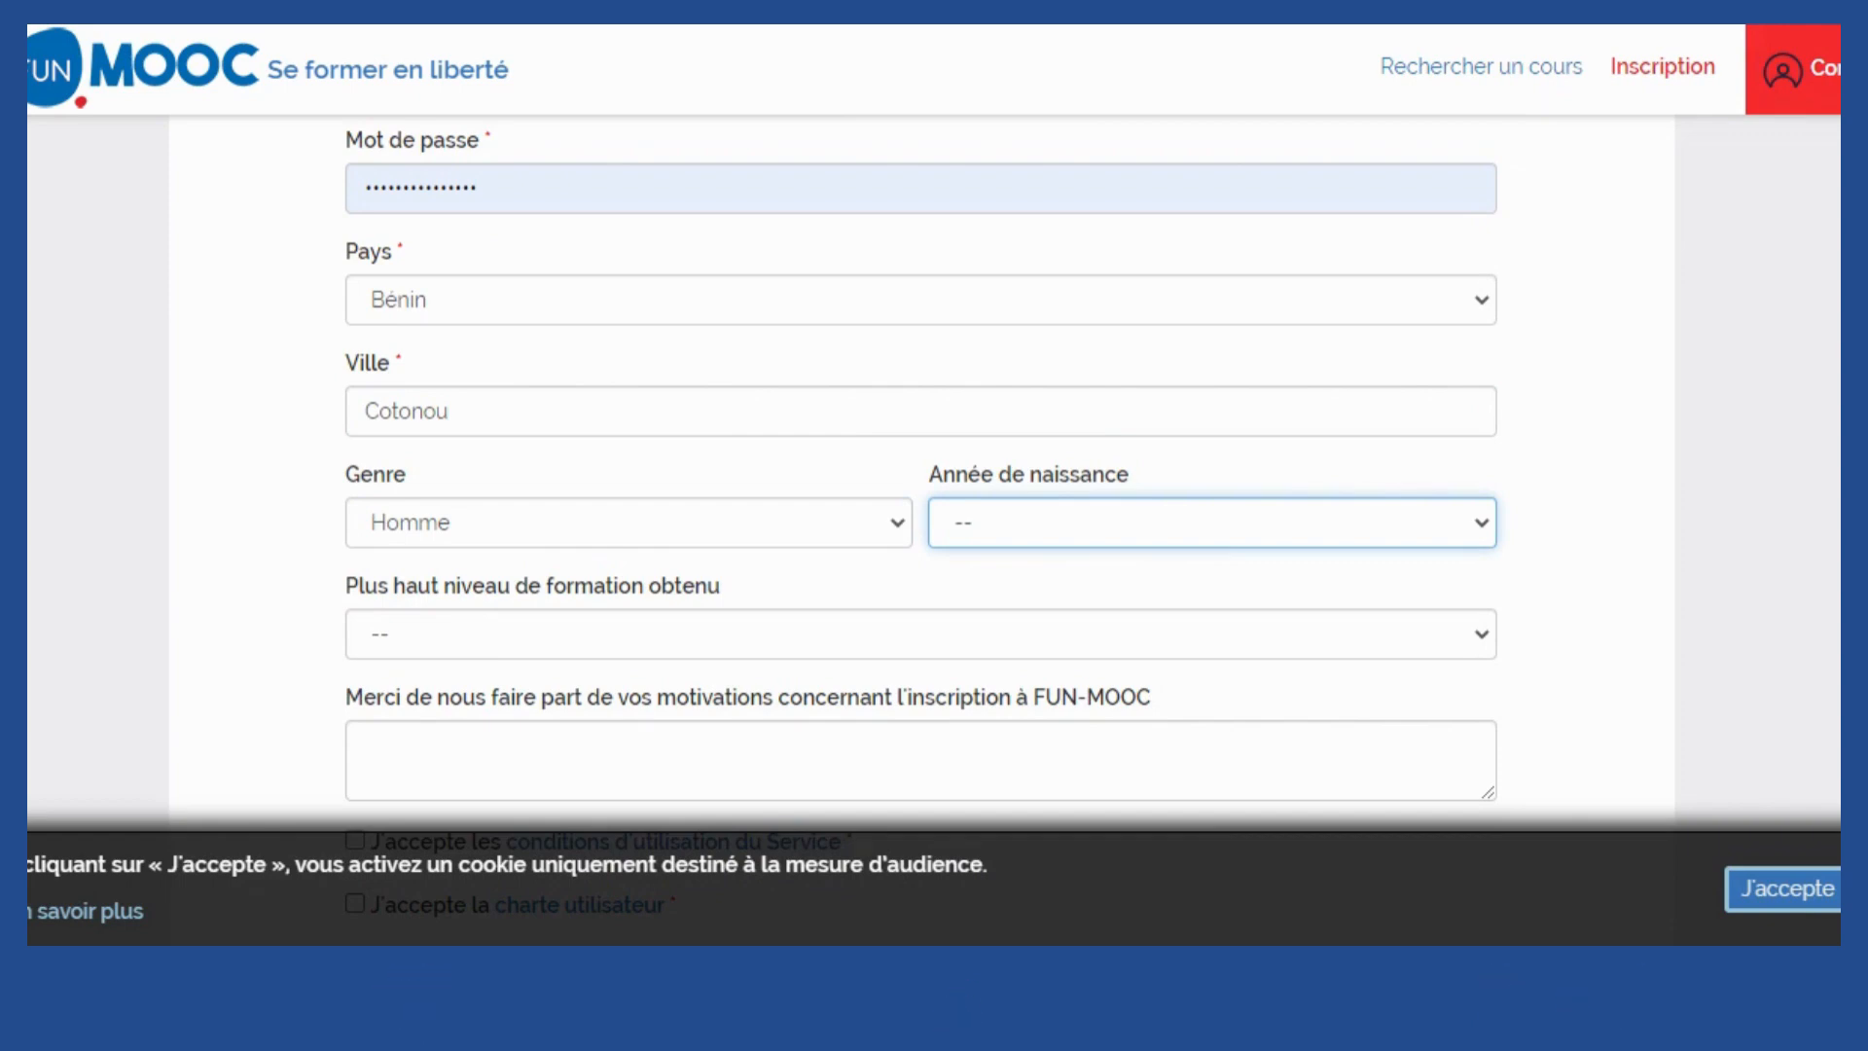
Set birth year 1991 and education level 'Master ou diplôme professionnel'
left_click(1211, 522)
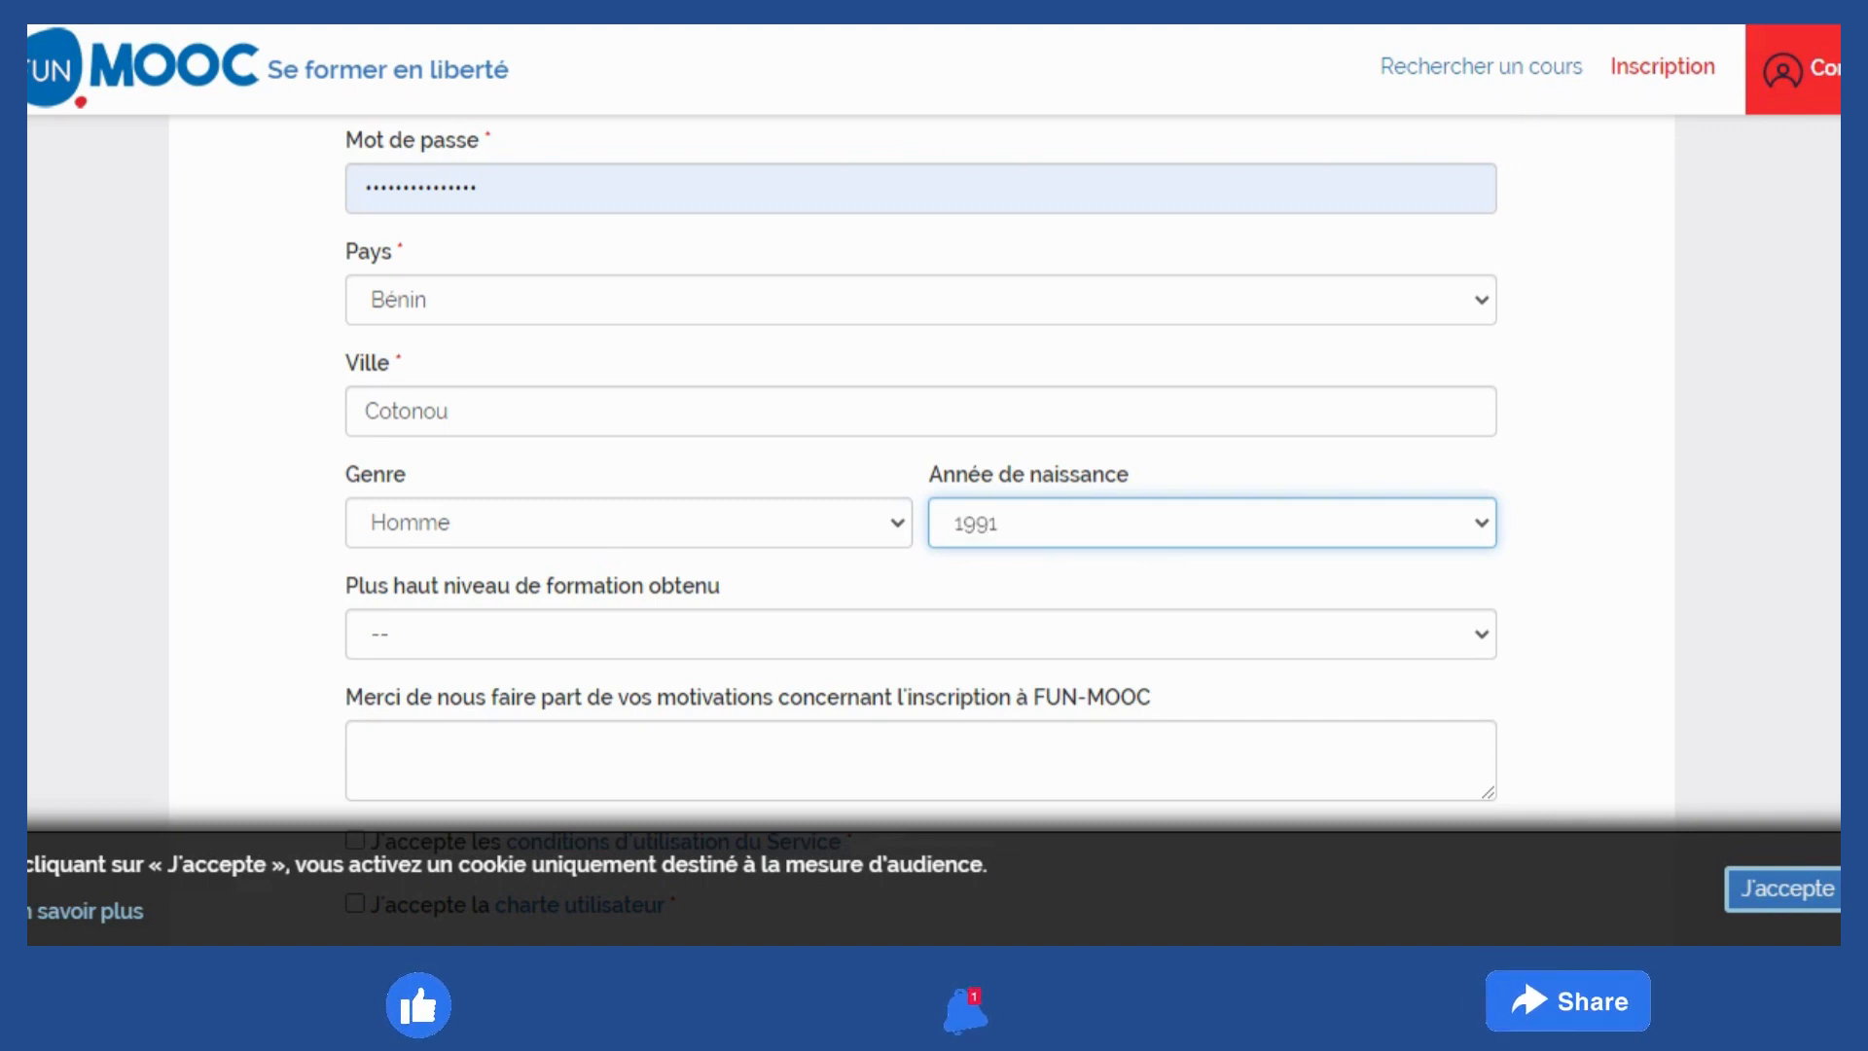
scroll(921, 525, "down", 3)
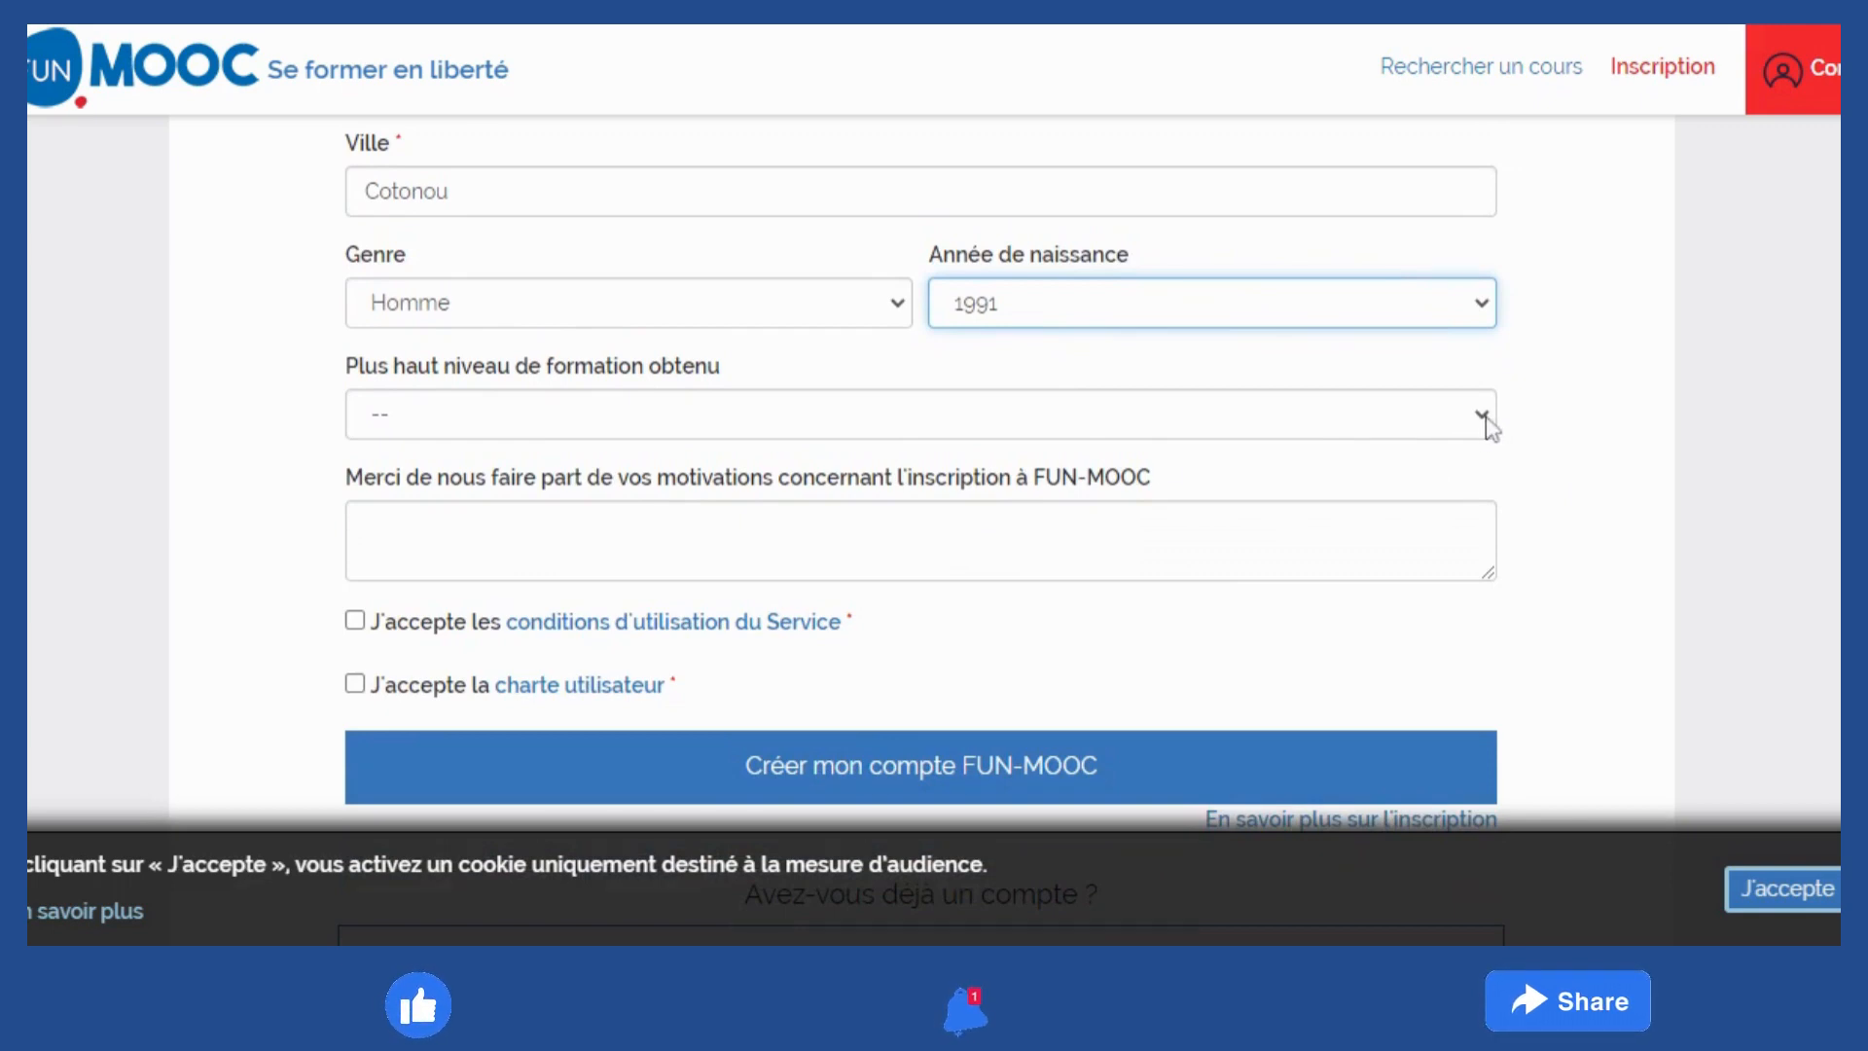
left_click(1483, 423)
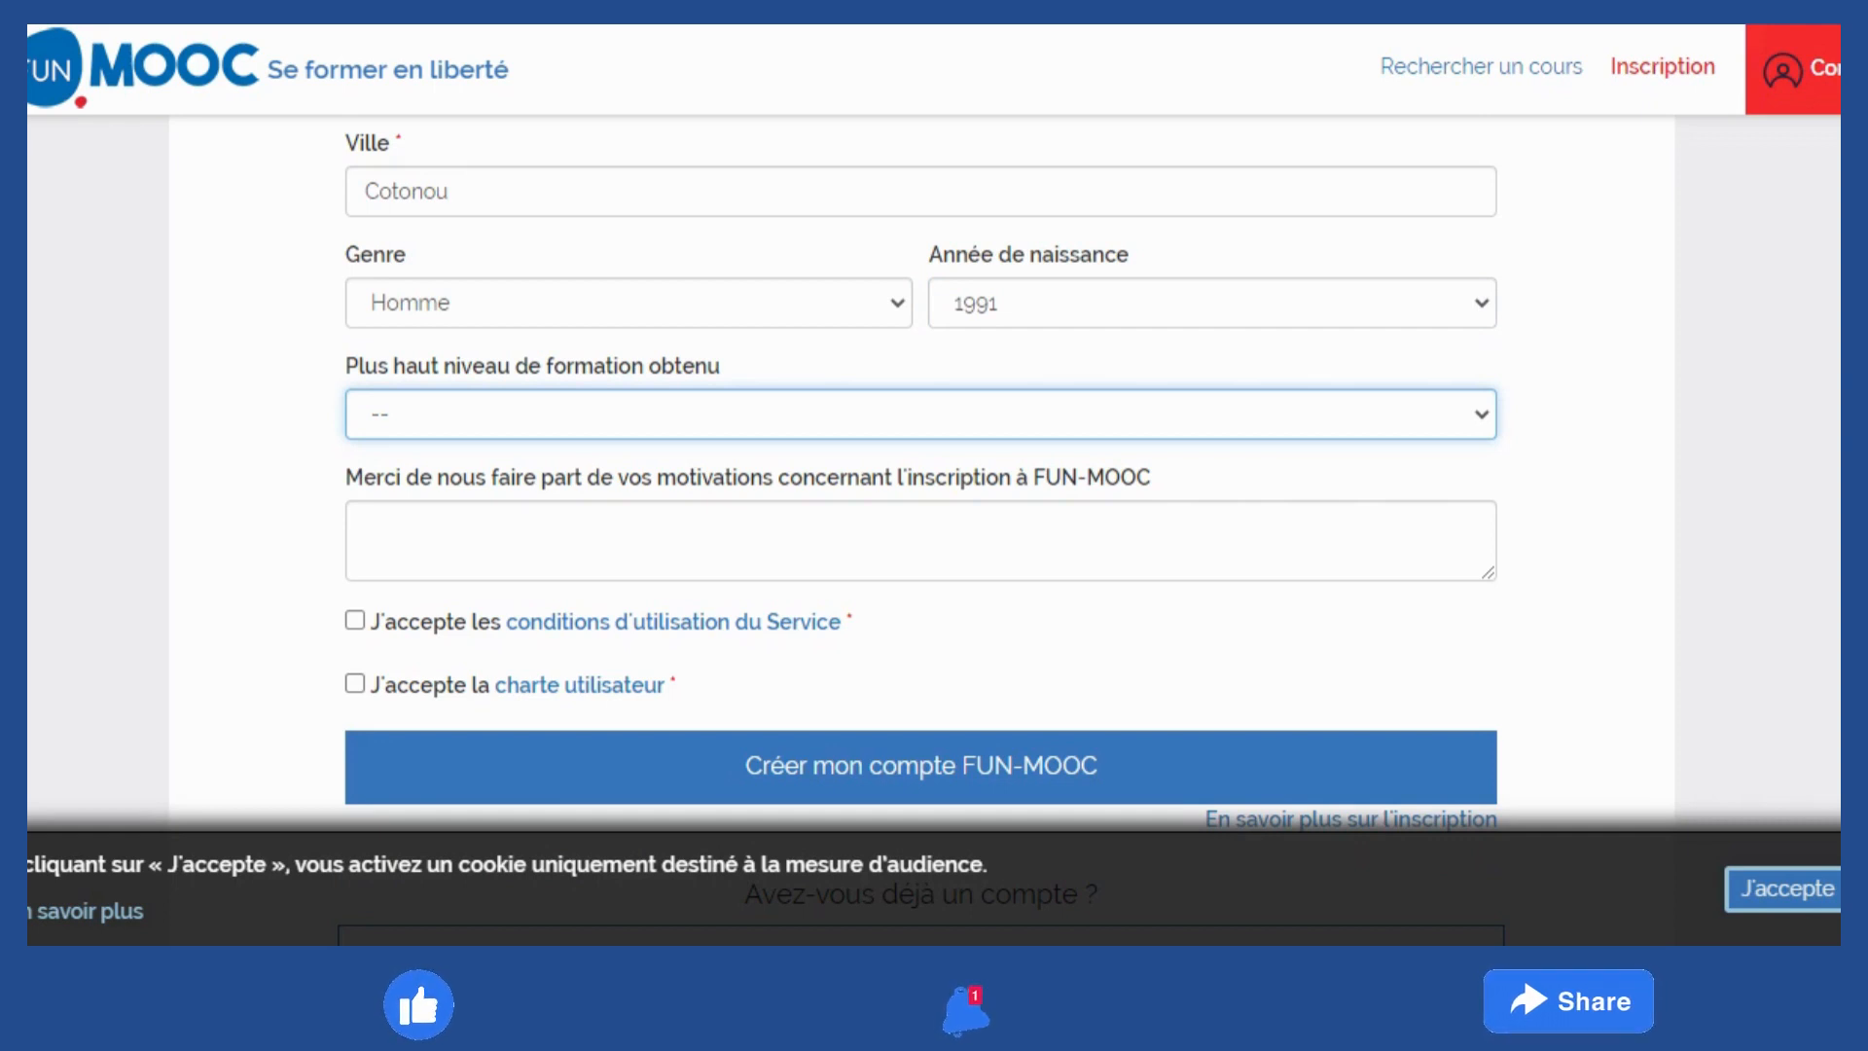
left_click(724, 513)
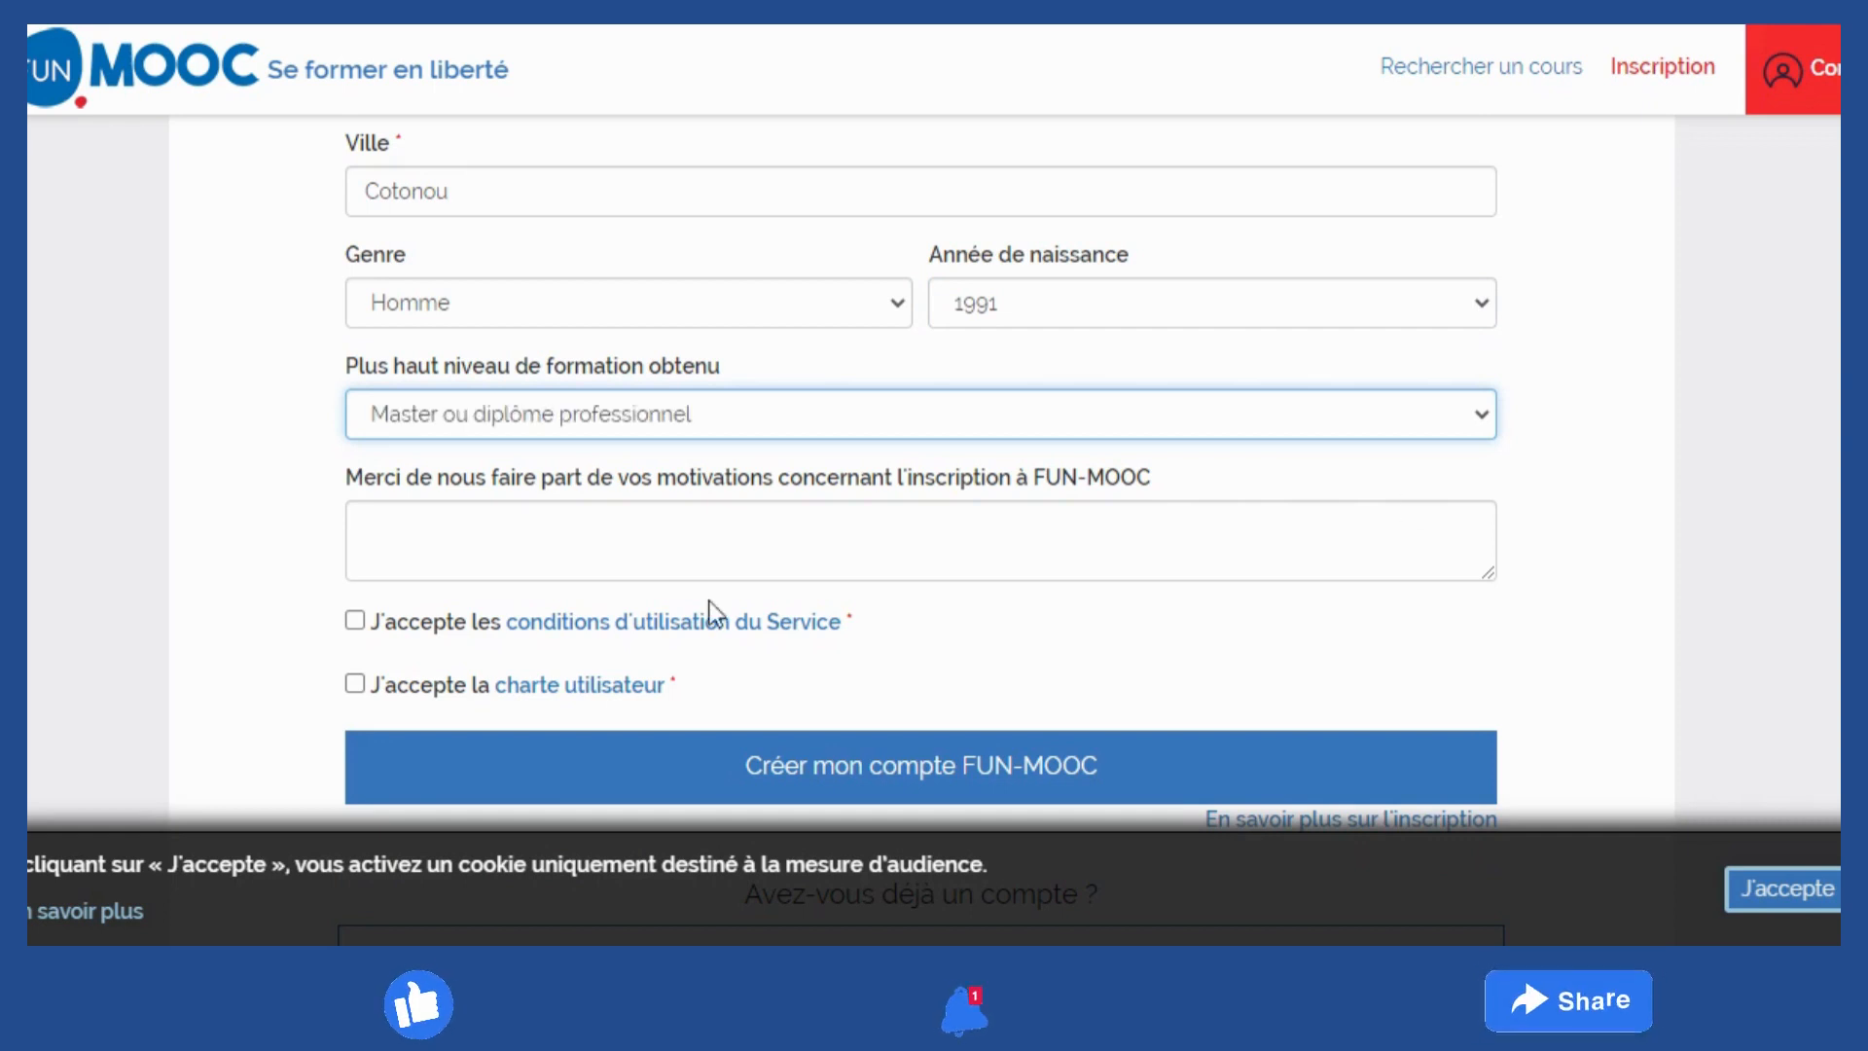
left_click(724, 530)
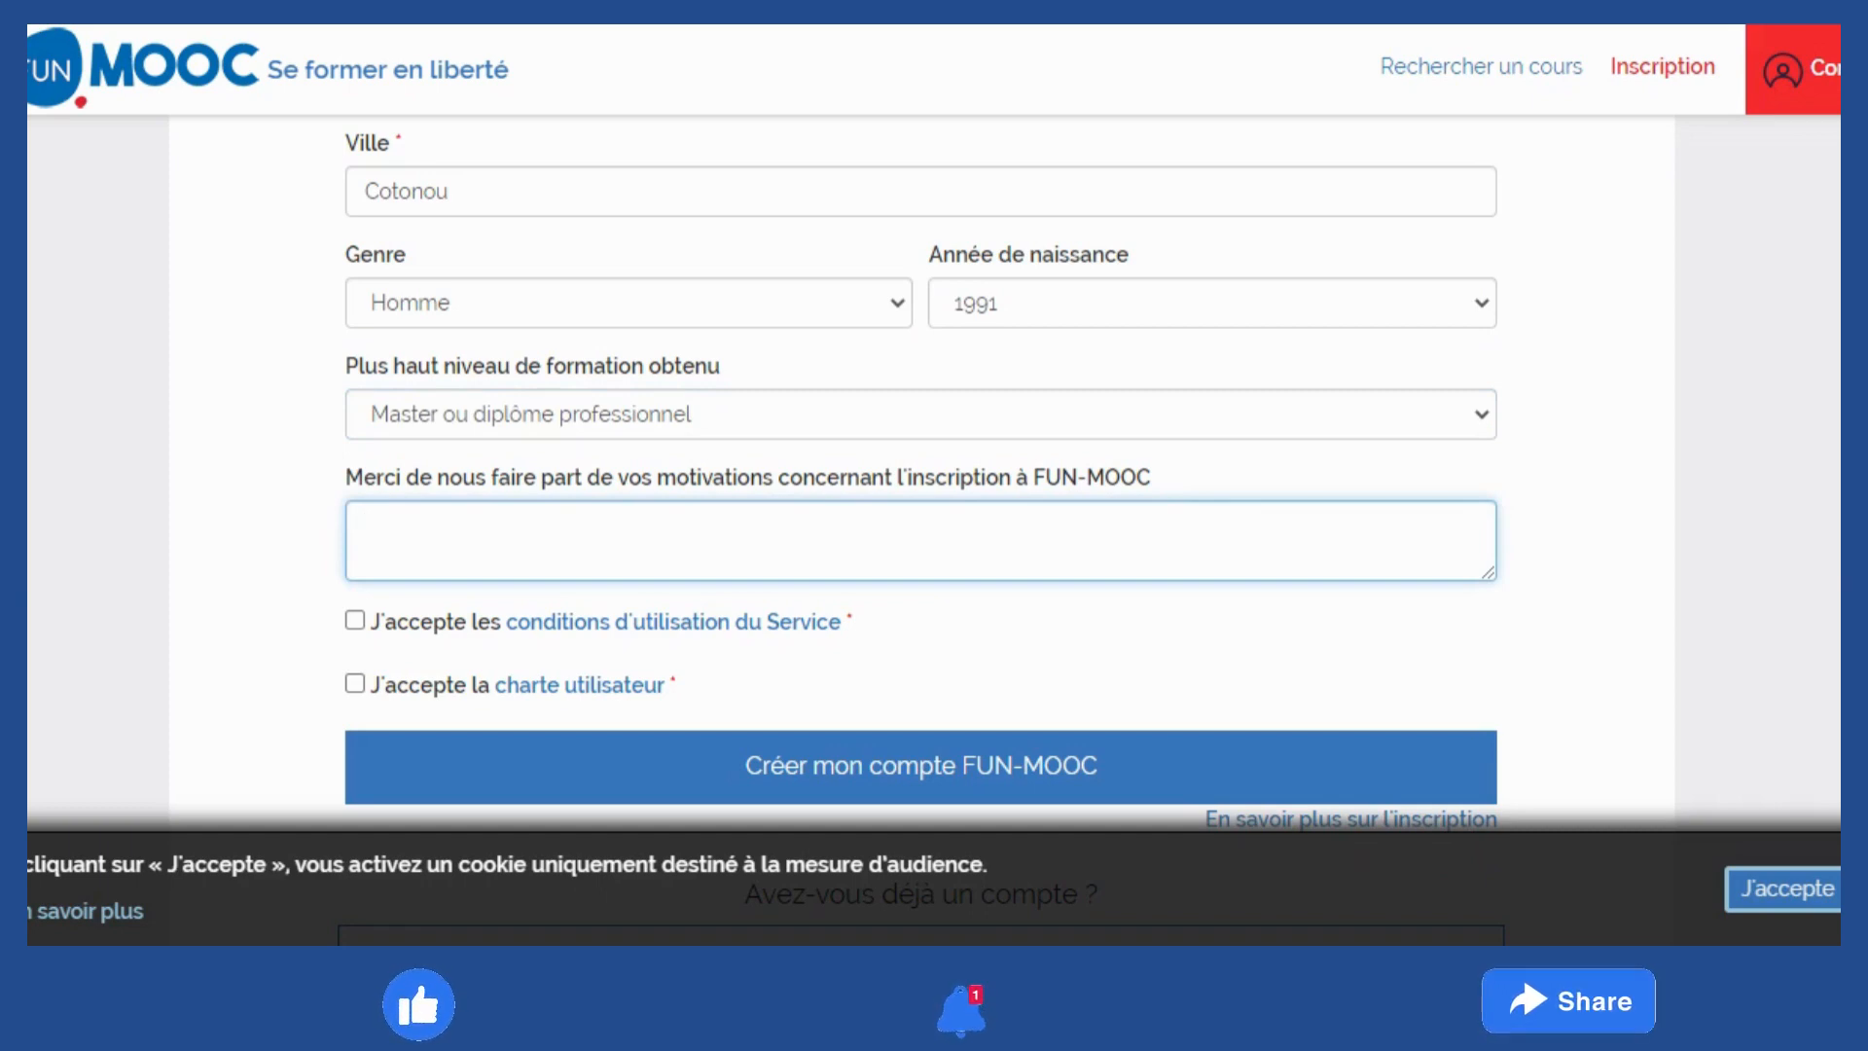
Write the motivation 'Développer de nouvelles compétences pour réussir professionnellement' and accept the service conditions
type("1")
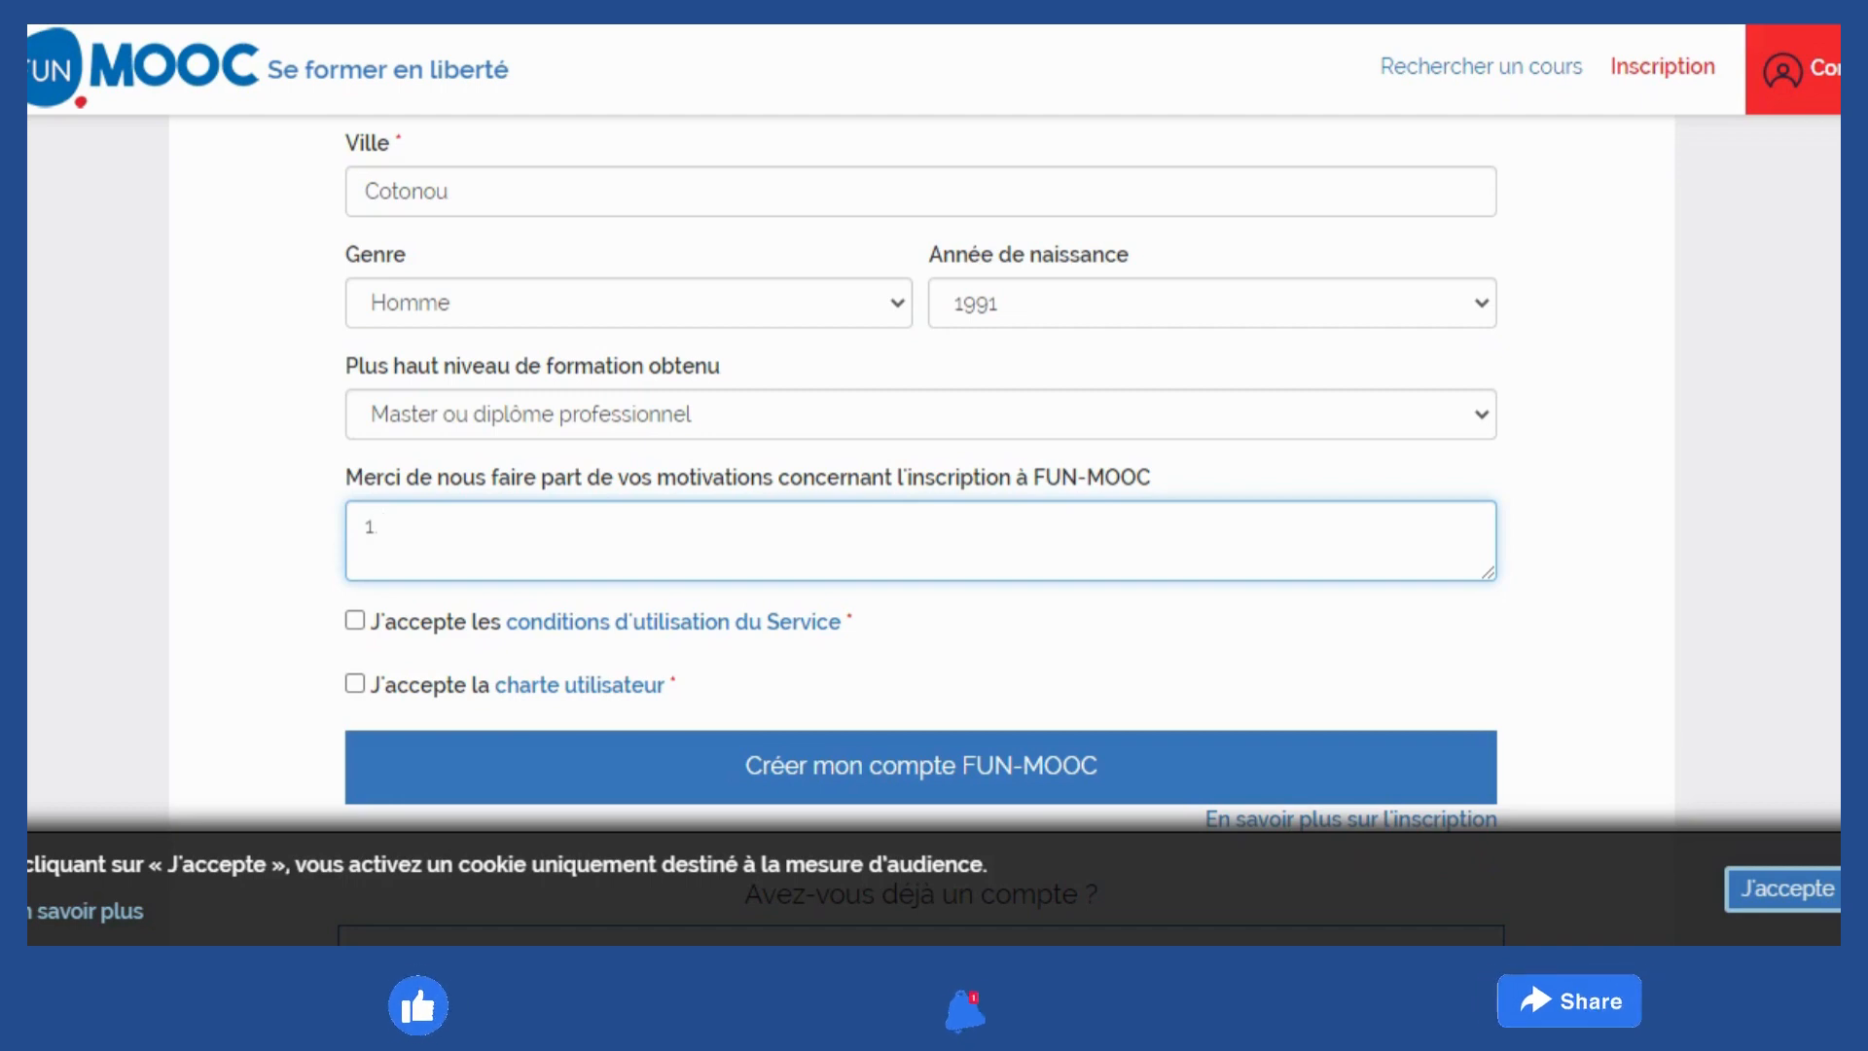
type(". Appre")
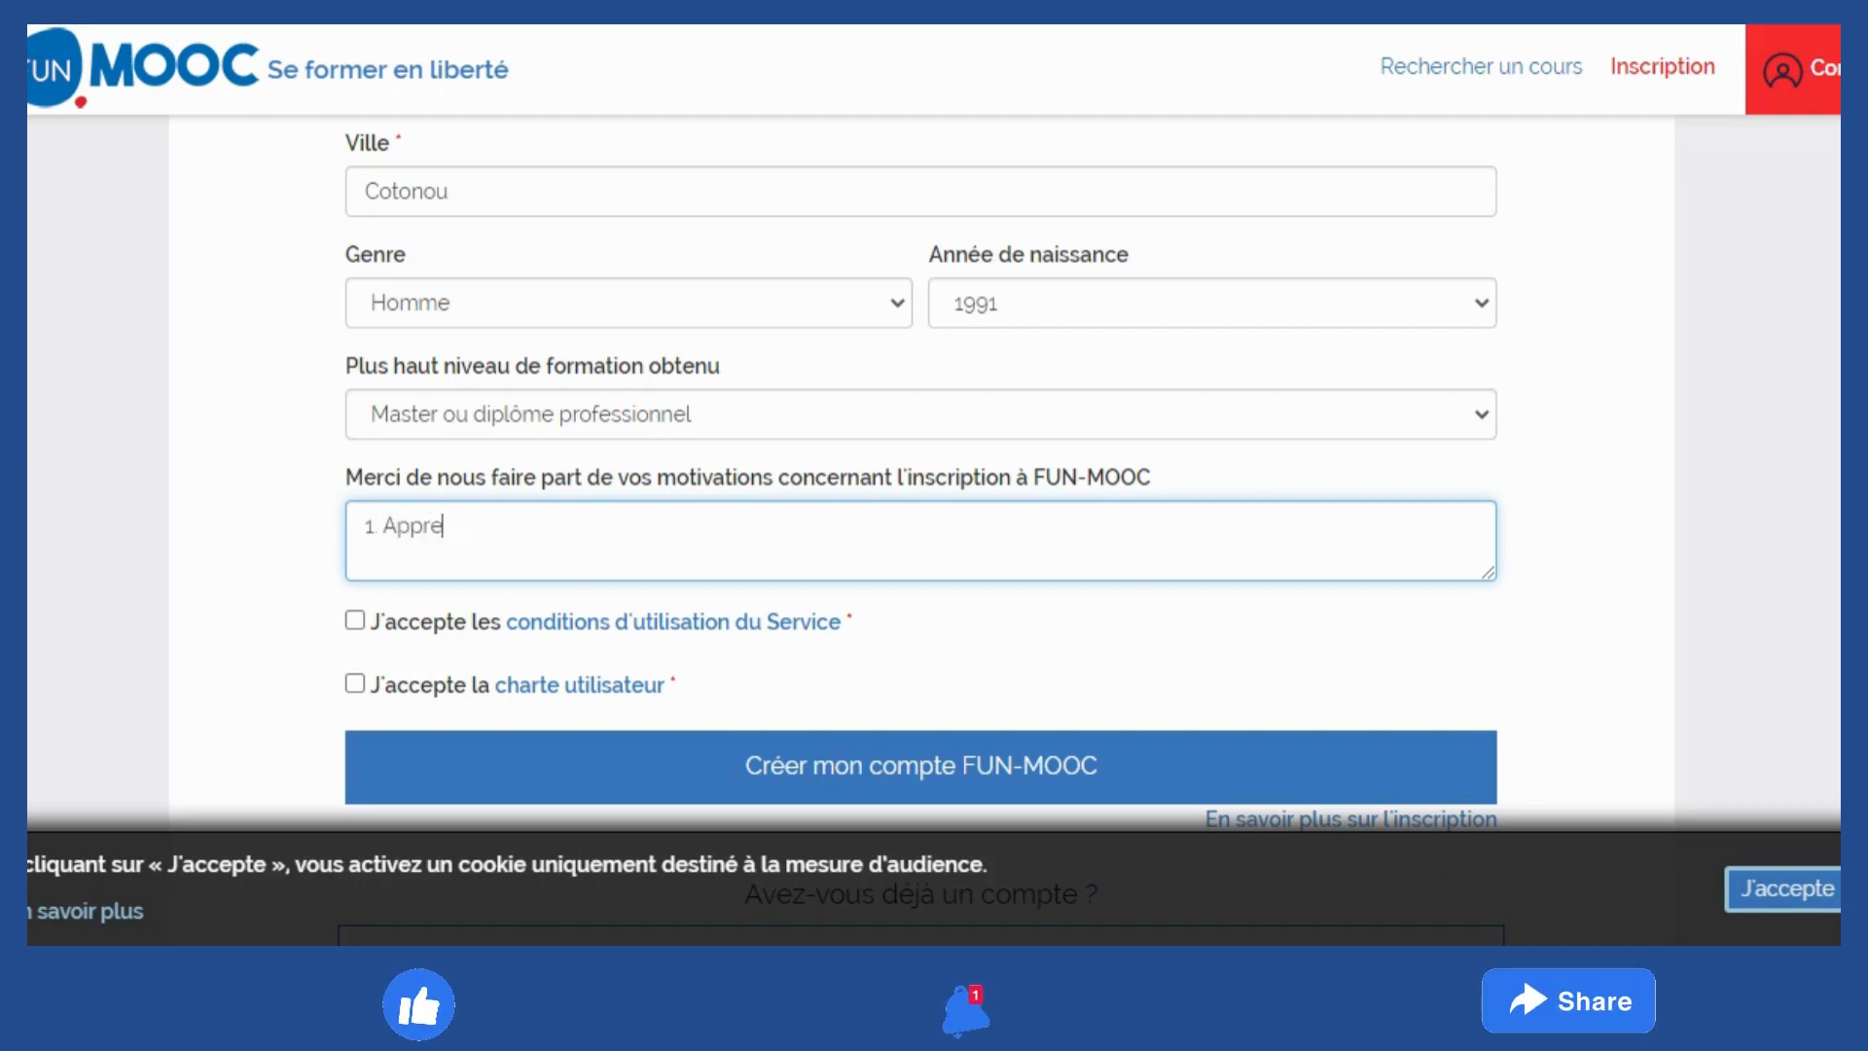
key("BackSpace")
key("BackSpace")
key("BackSpace")
key("BackSpace")
key("BackSpace")
key("BackSpace")
key("BackSpace")
key("BackSpace")
type("D")
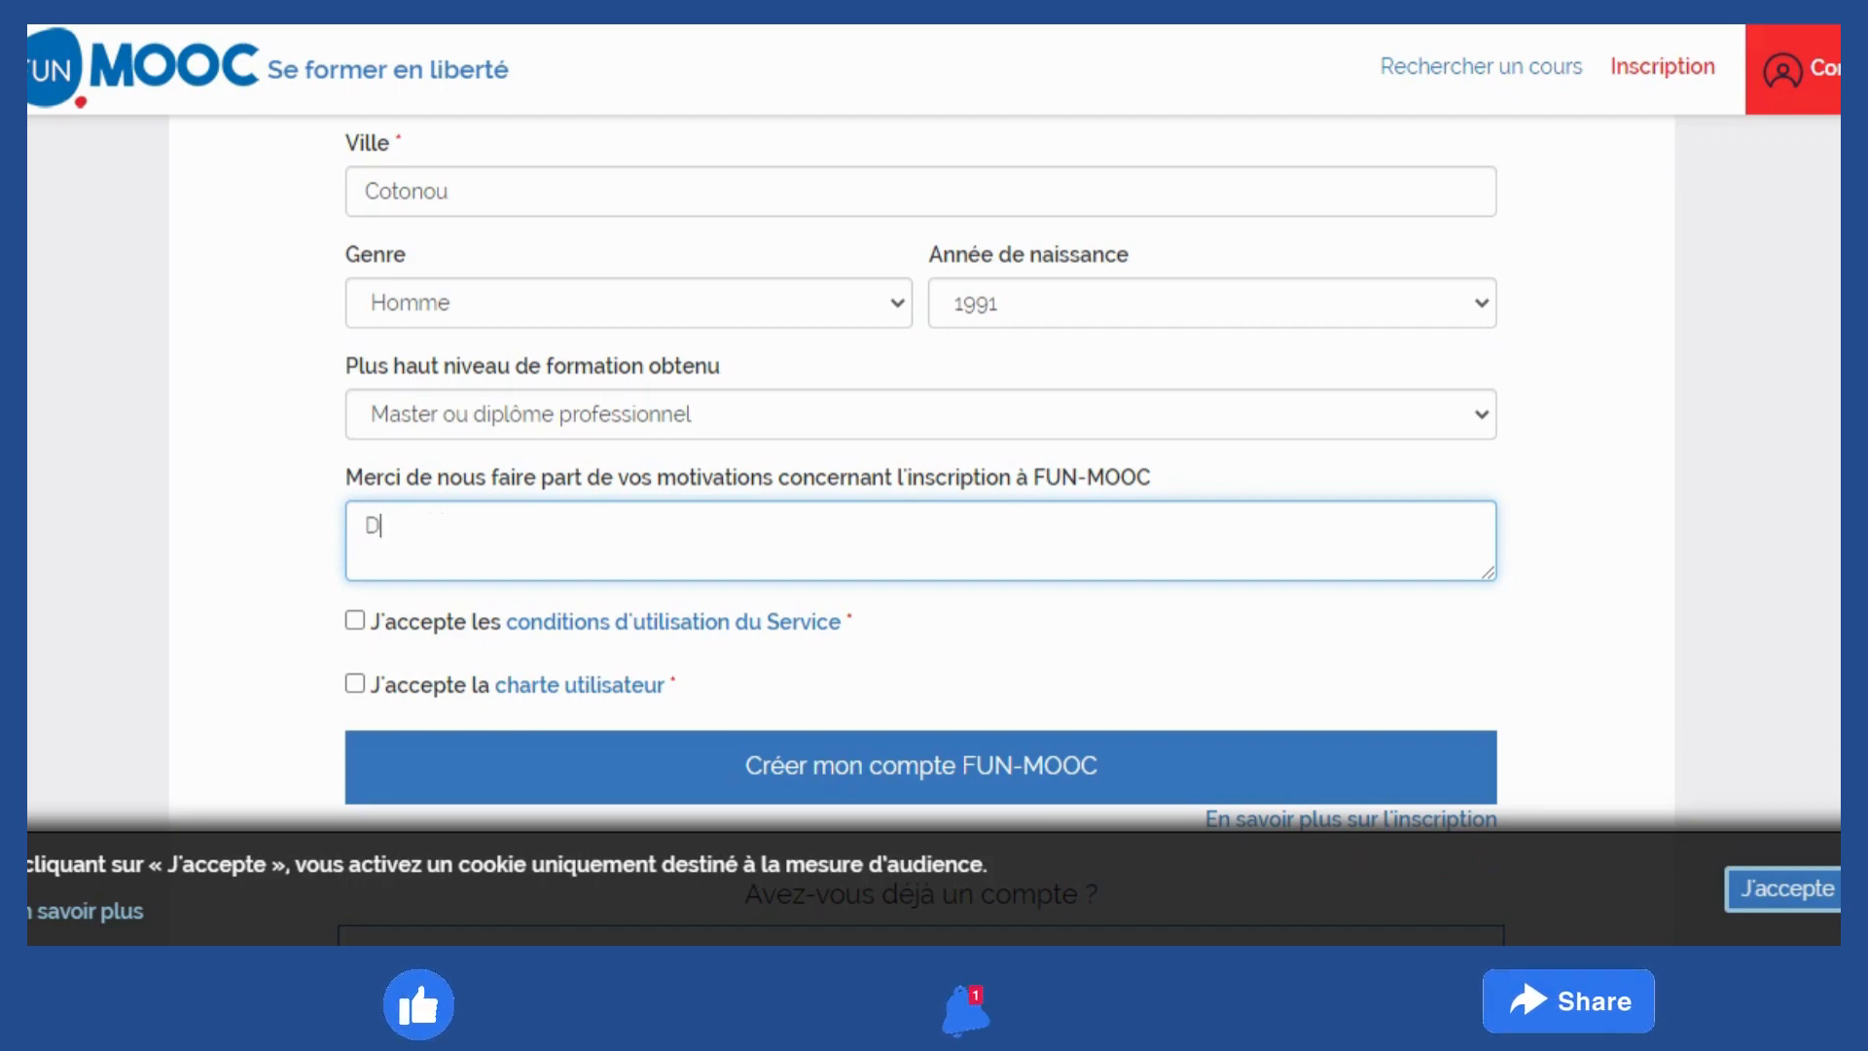
type("évelo")
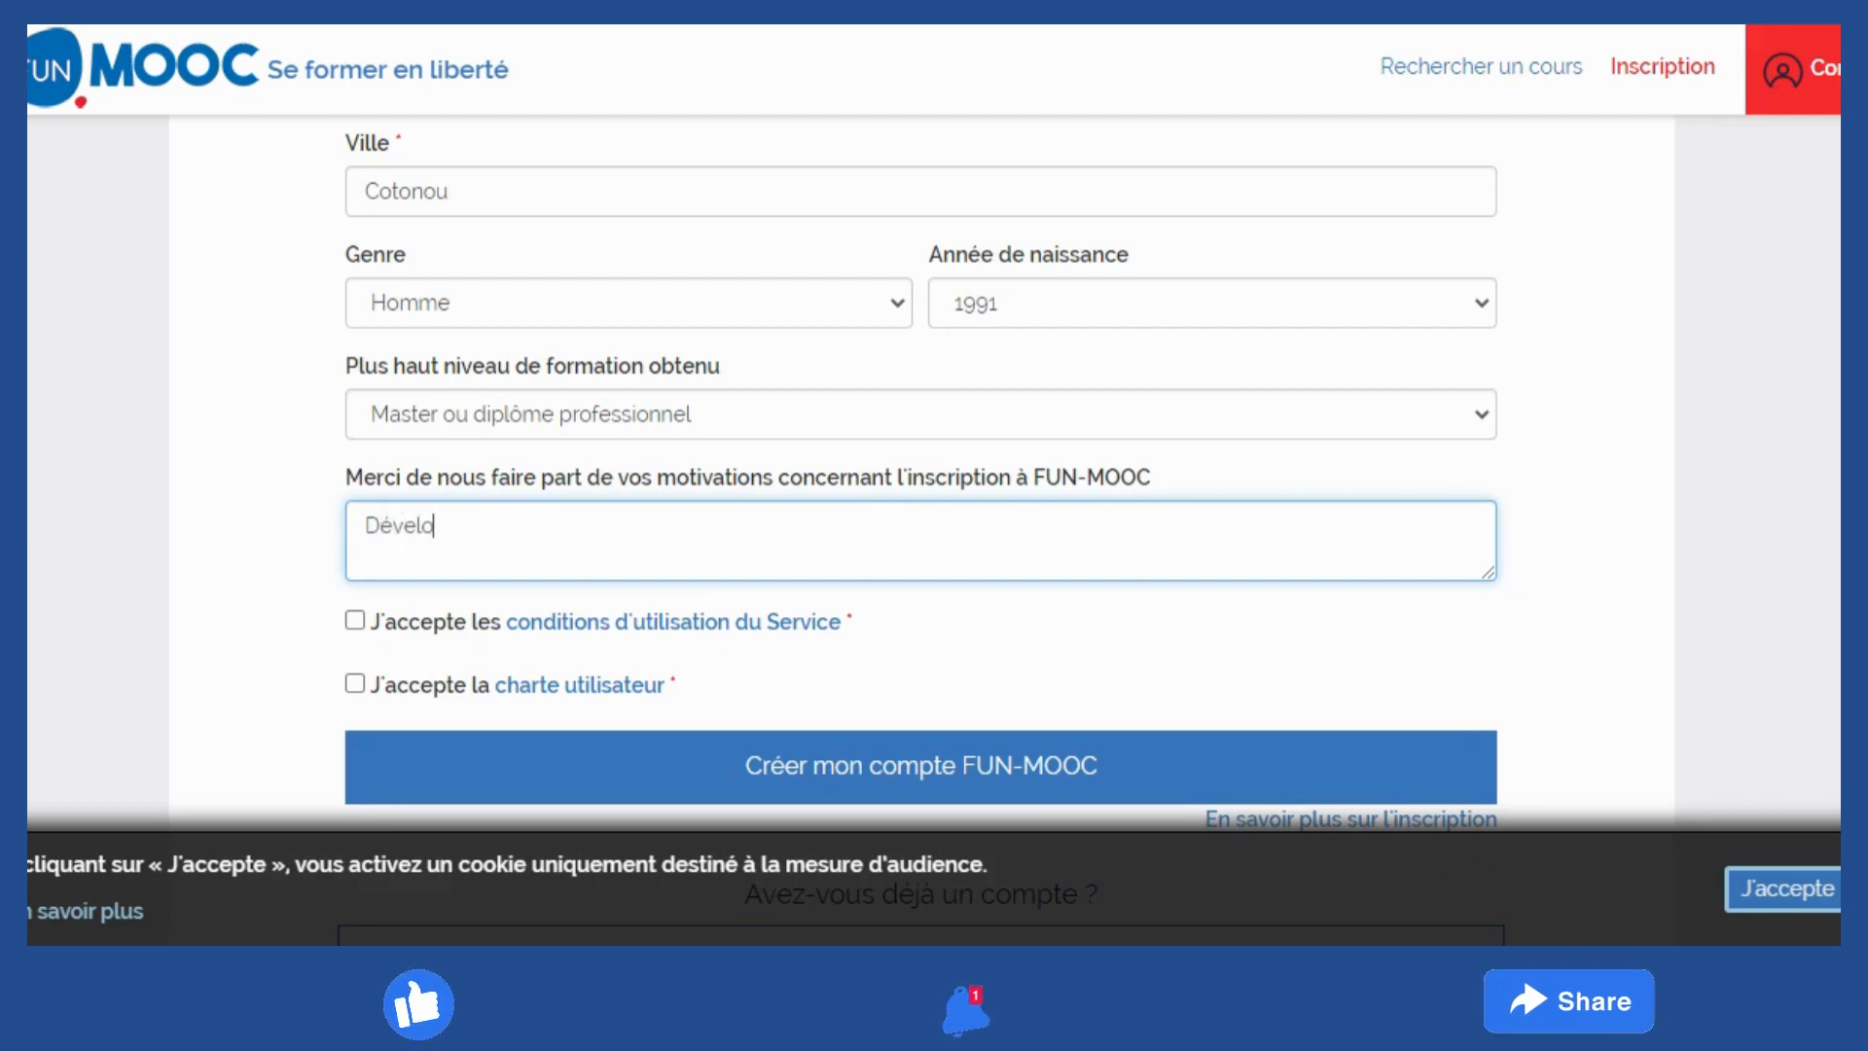
type("pper de nouvell")
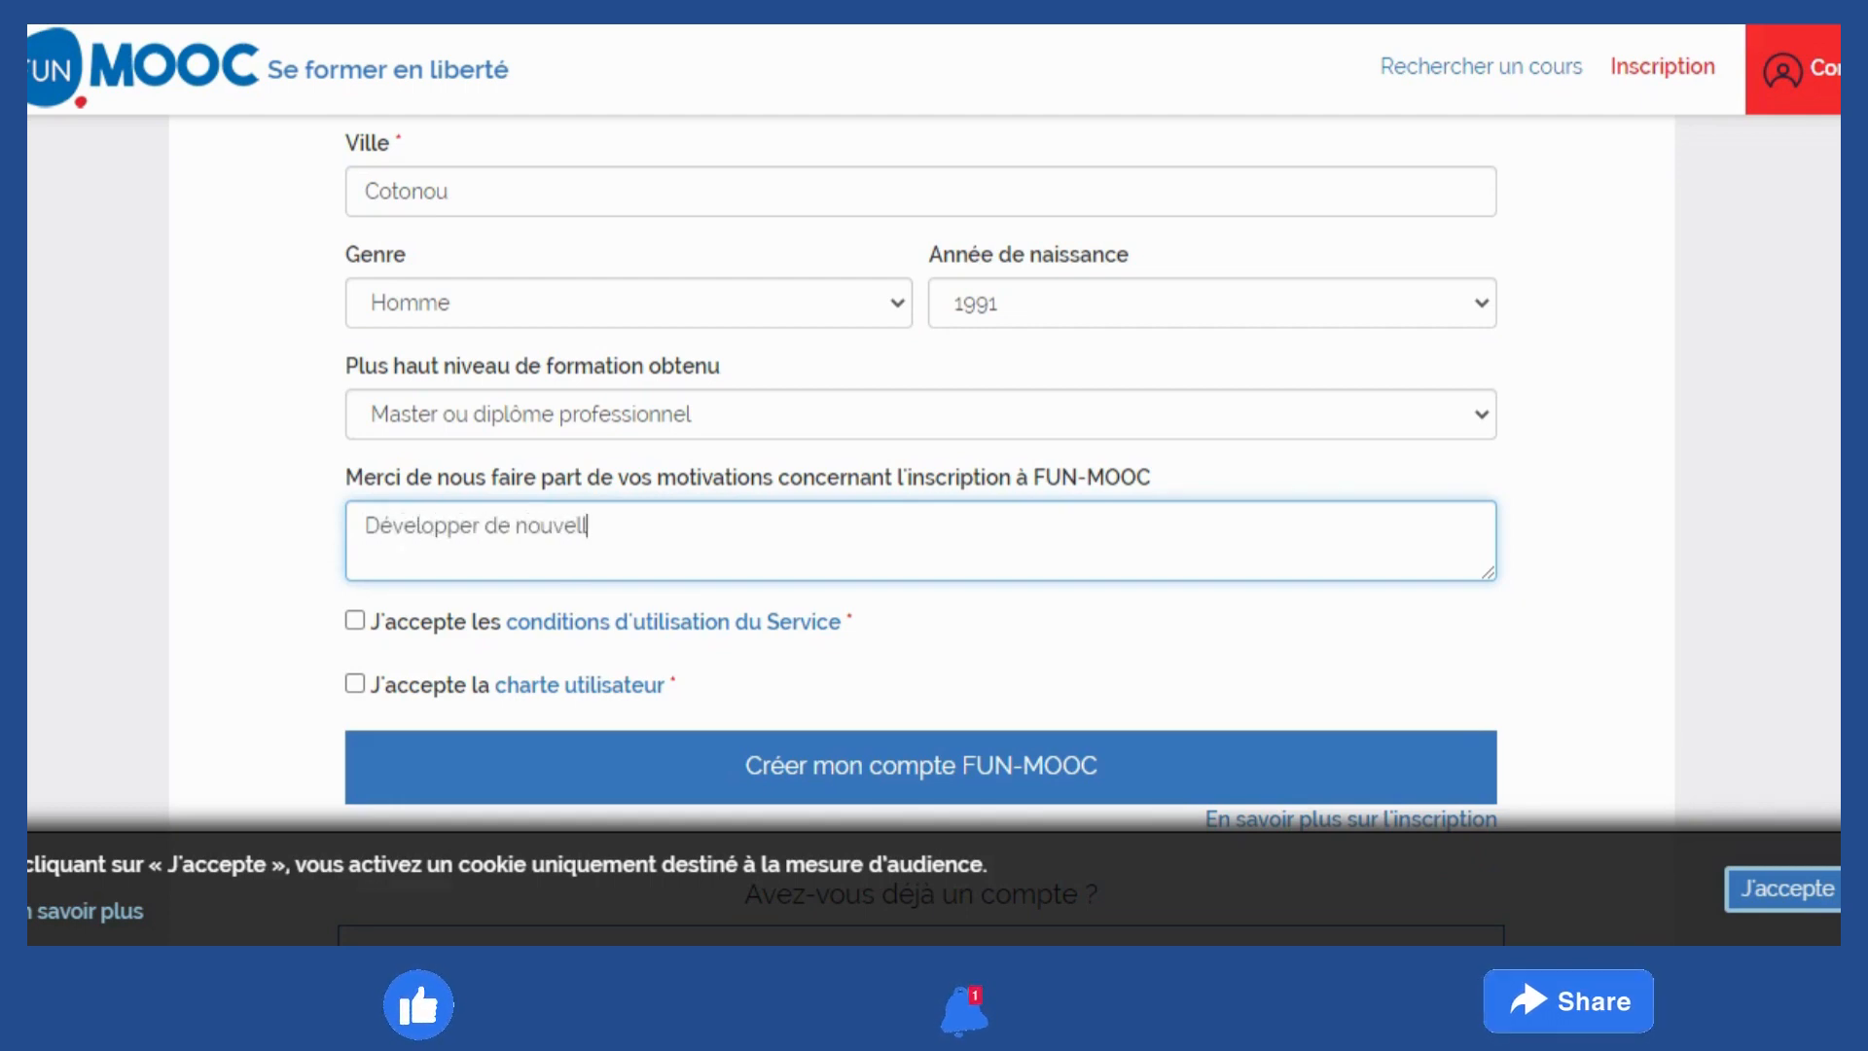
type("e compétence")
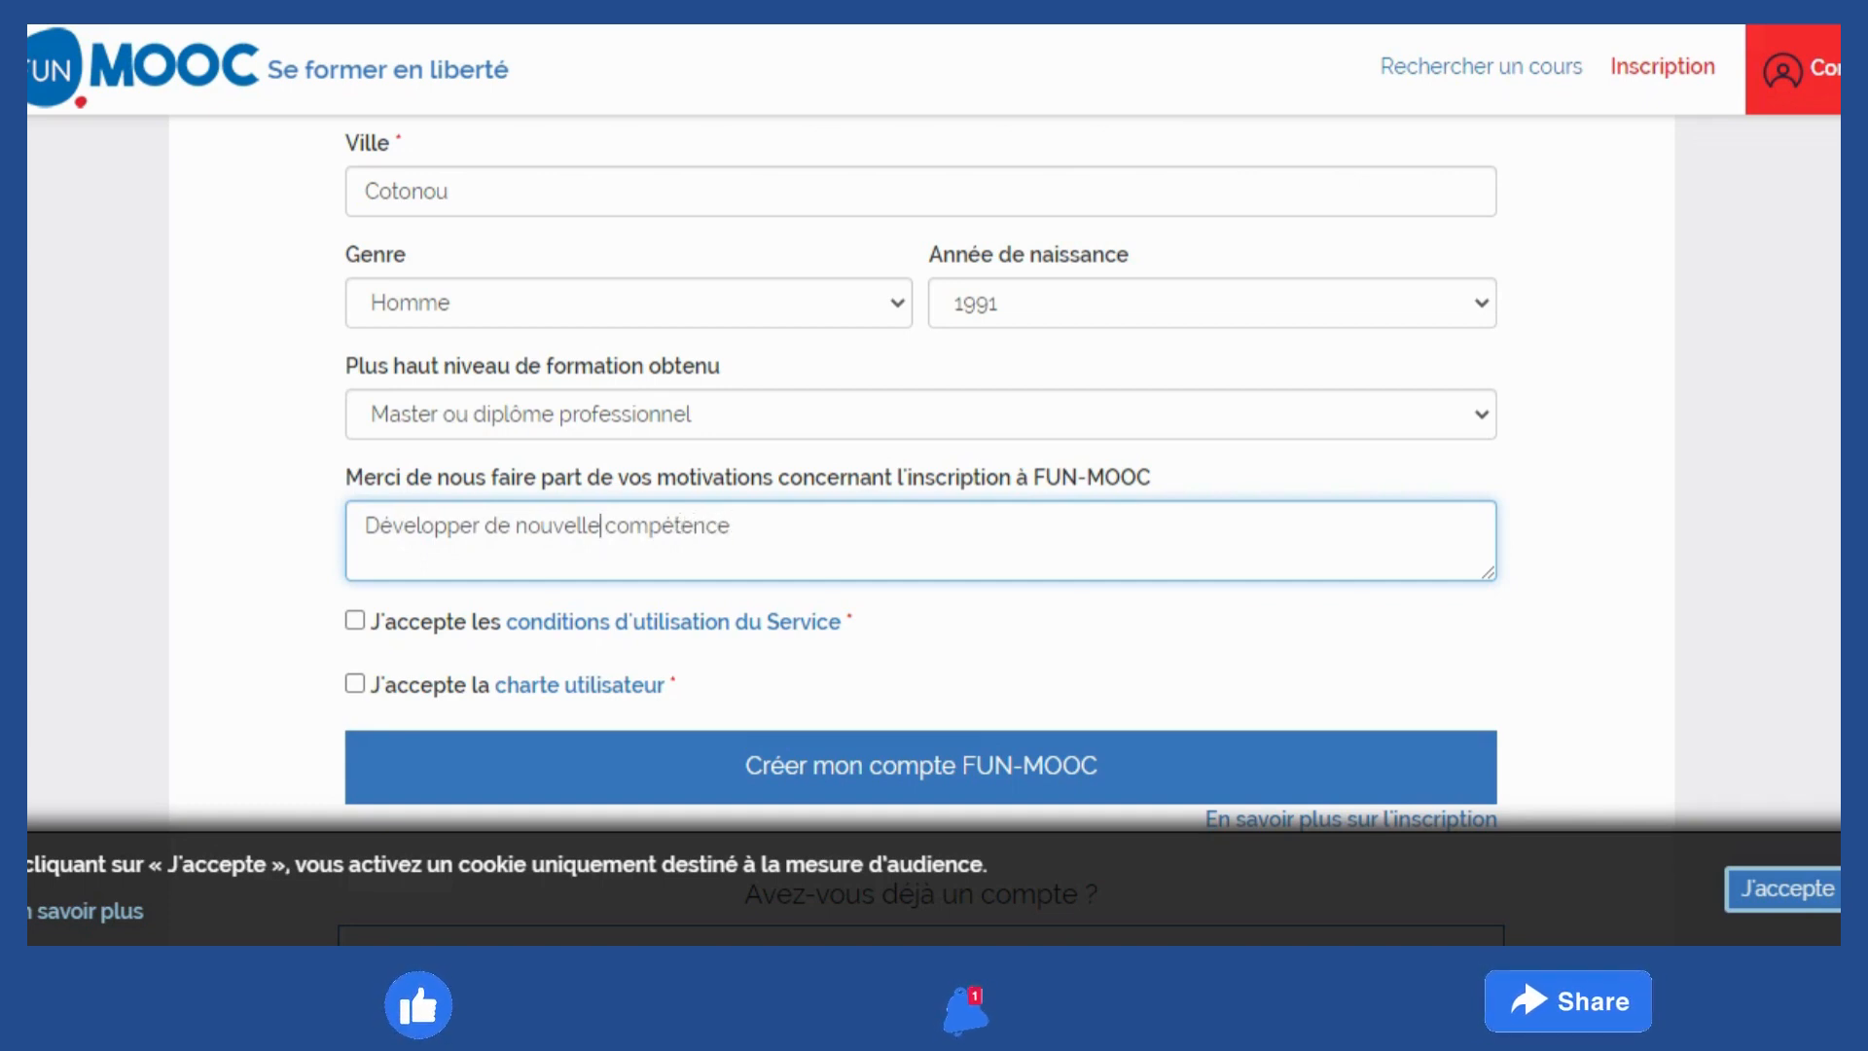
type("s")
key("Left")
key("BackSpace")
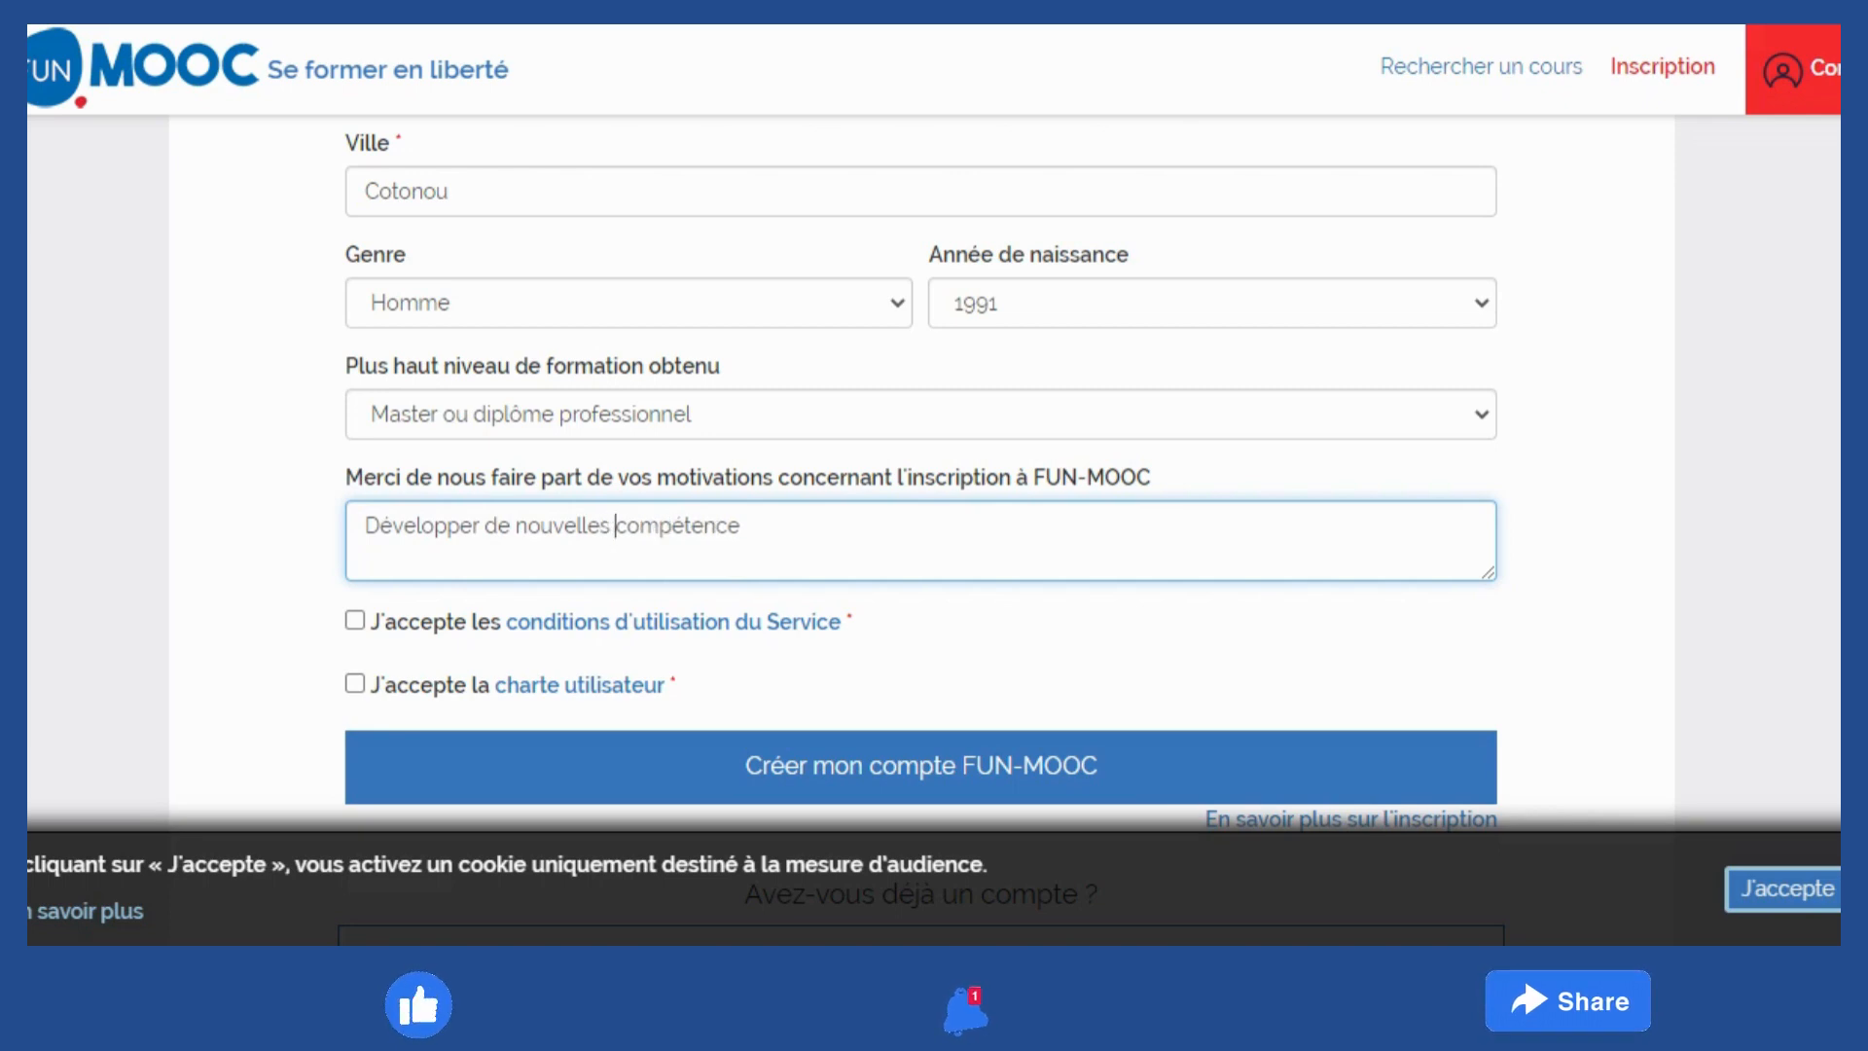
key("Right")
type("s pour")
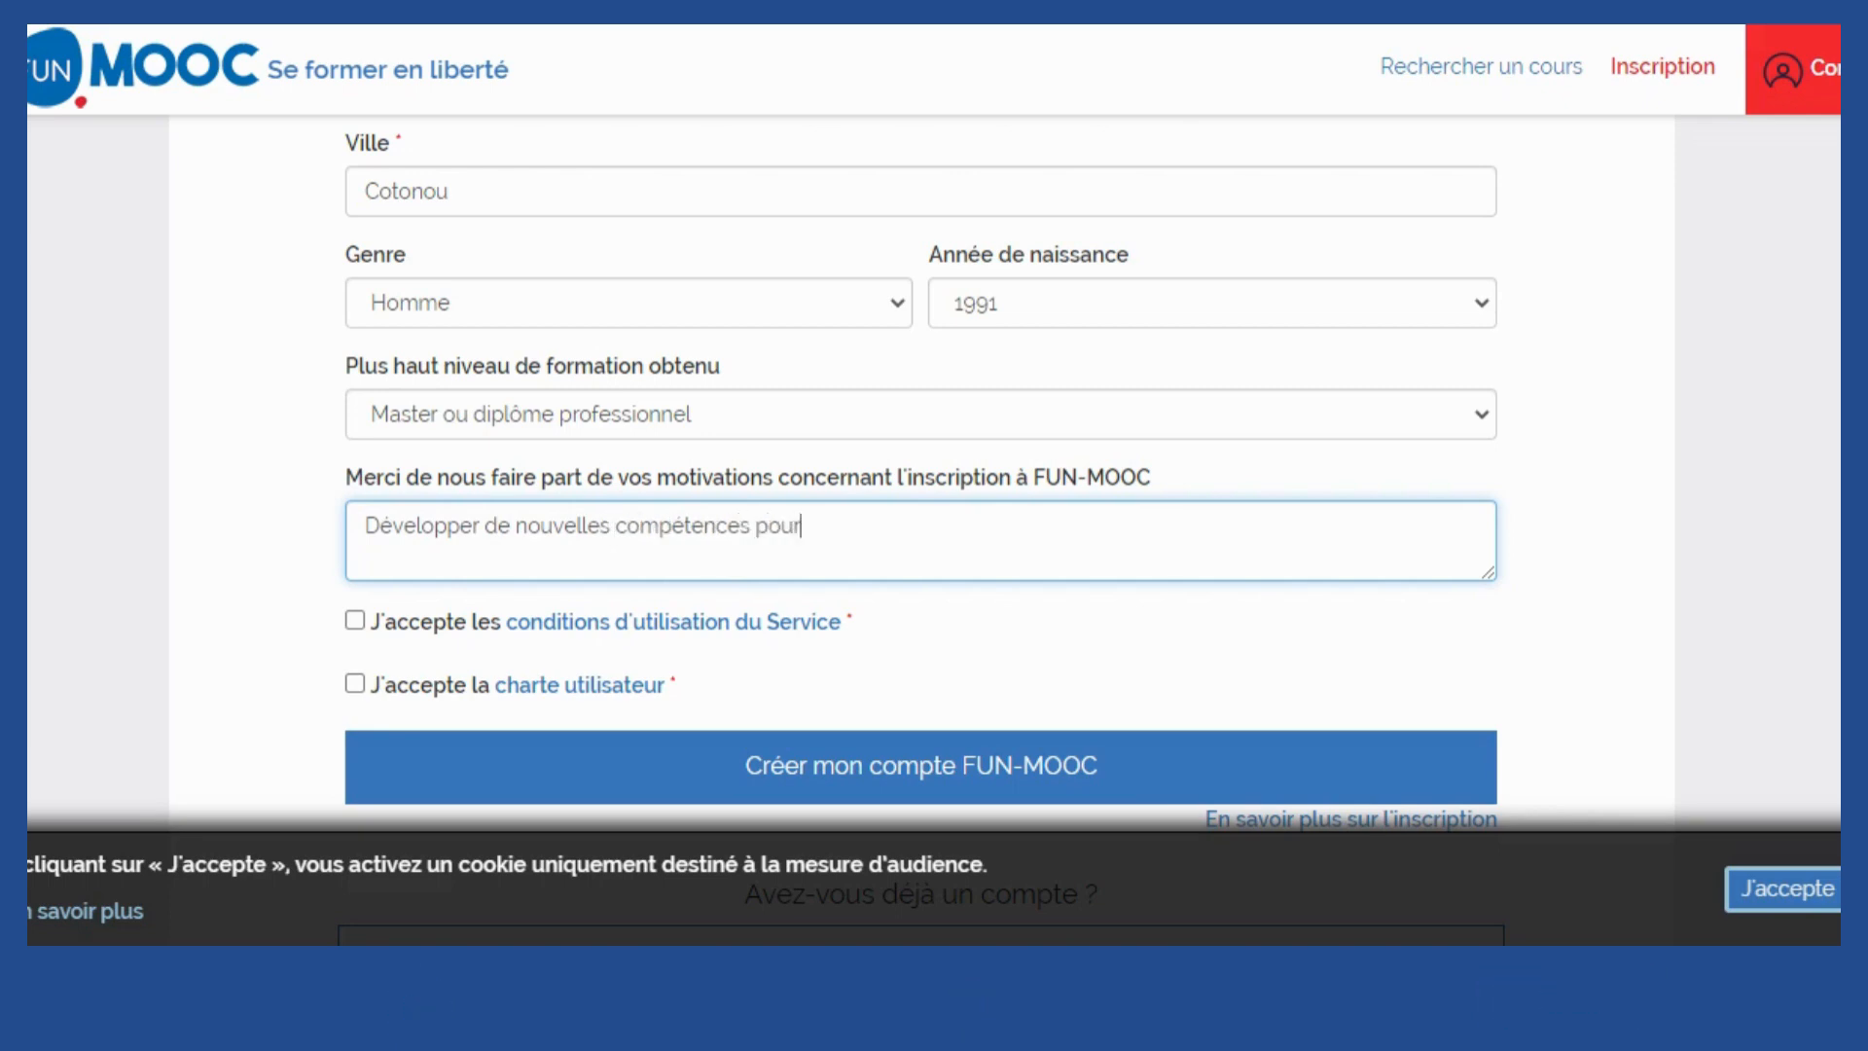
type(" réussir pro")
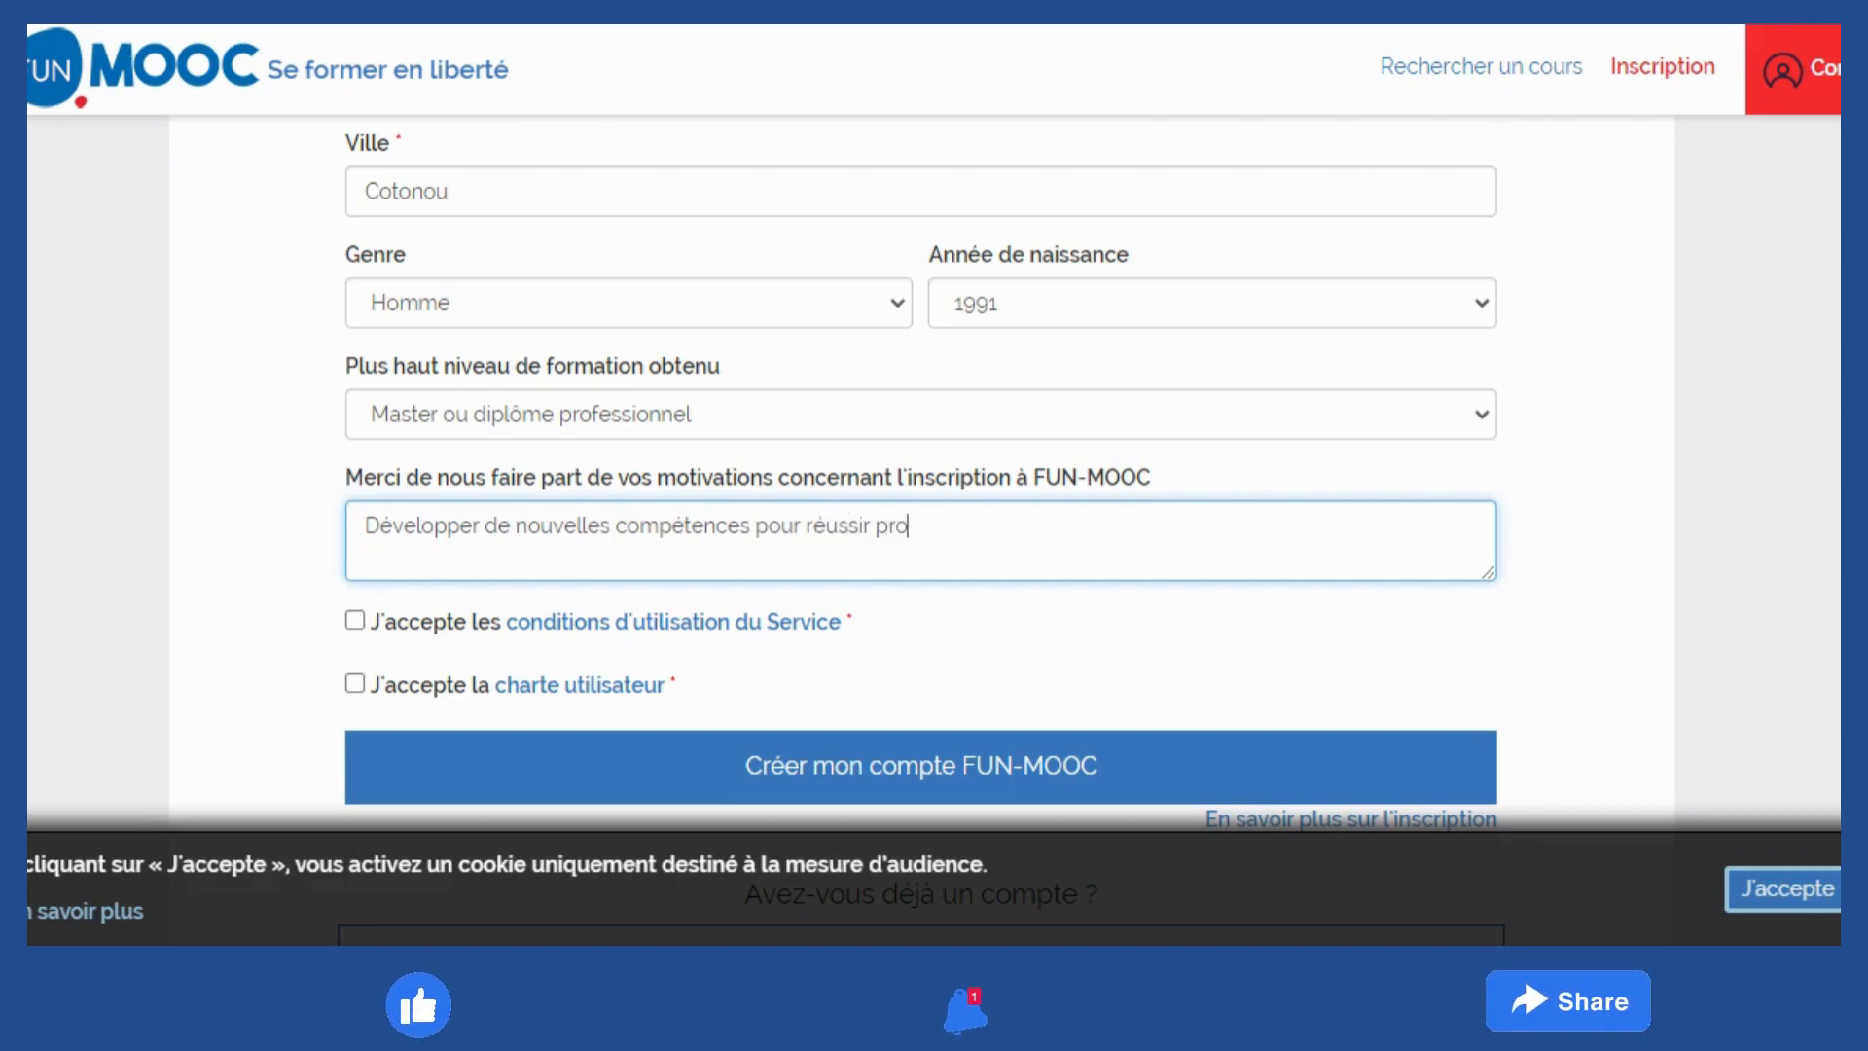
type("fesionnellement")
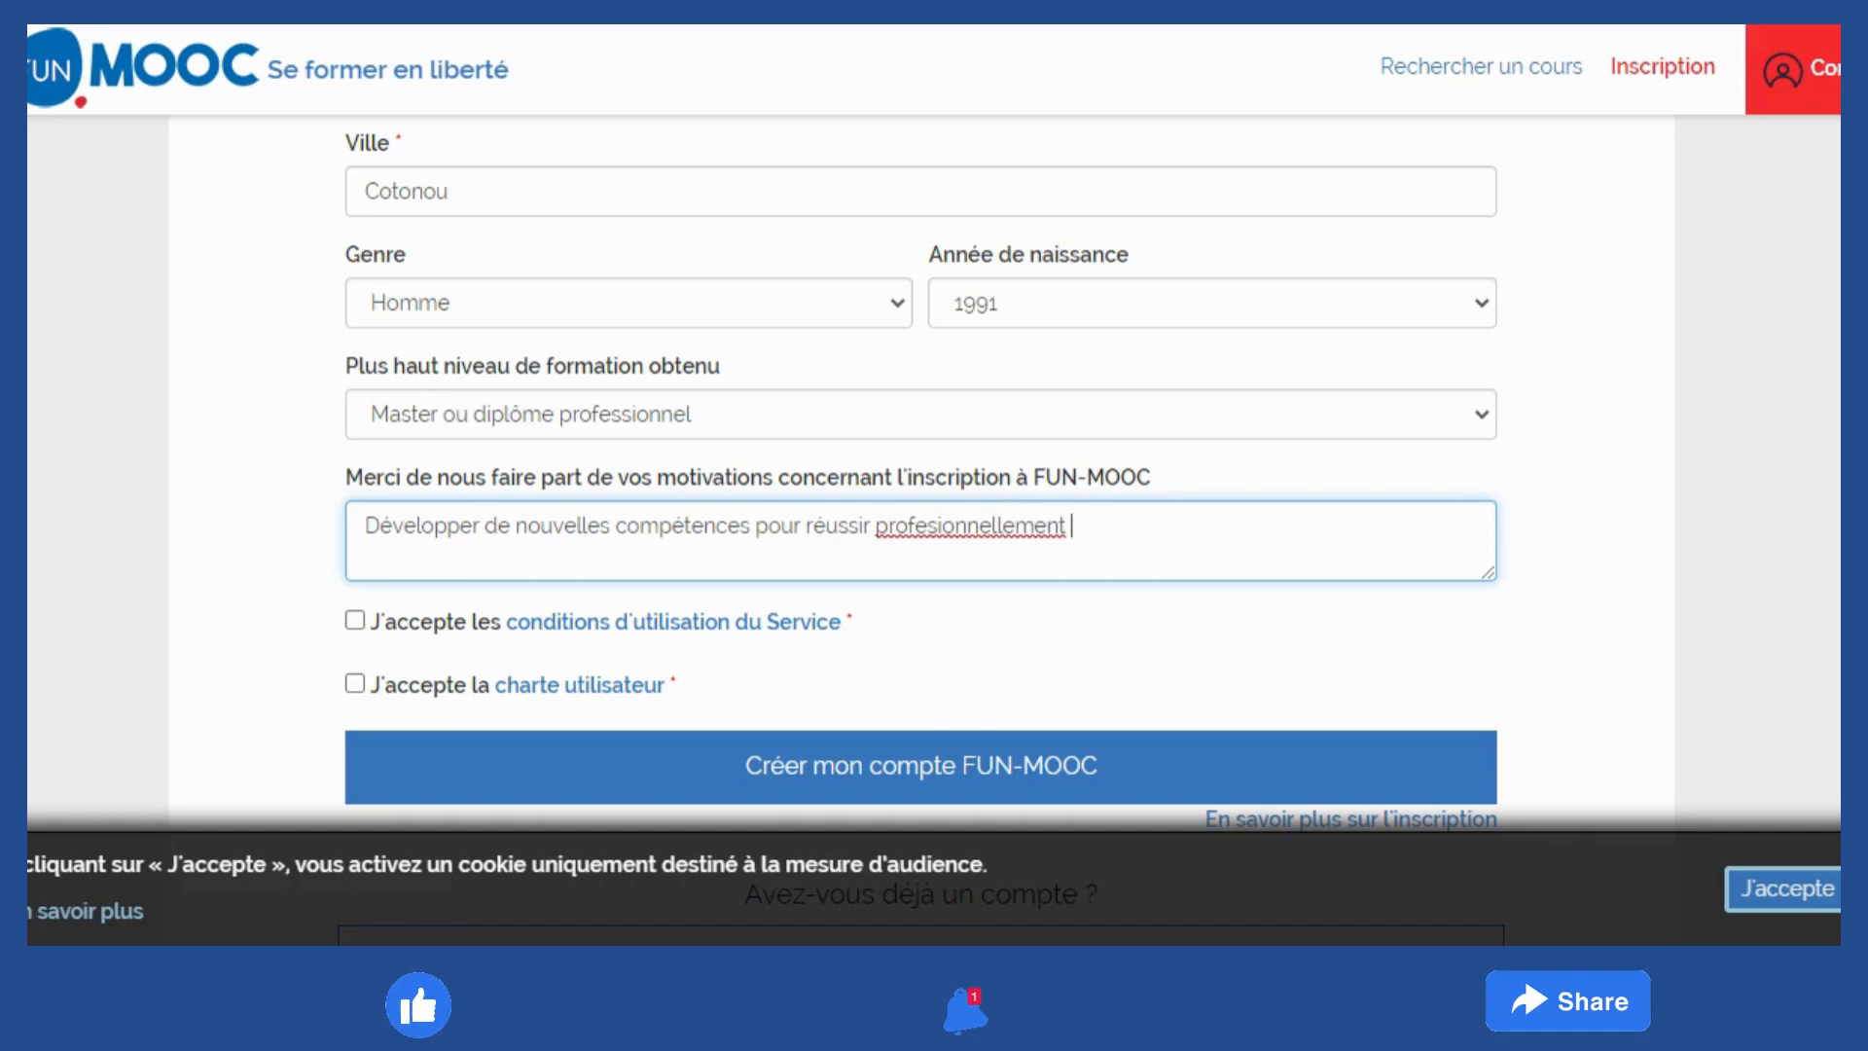
left_click(978, 526)
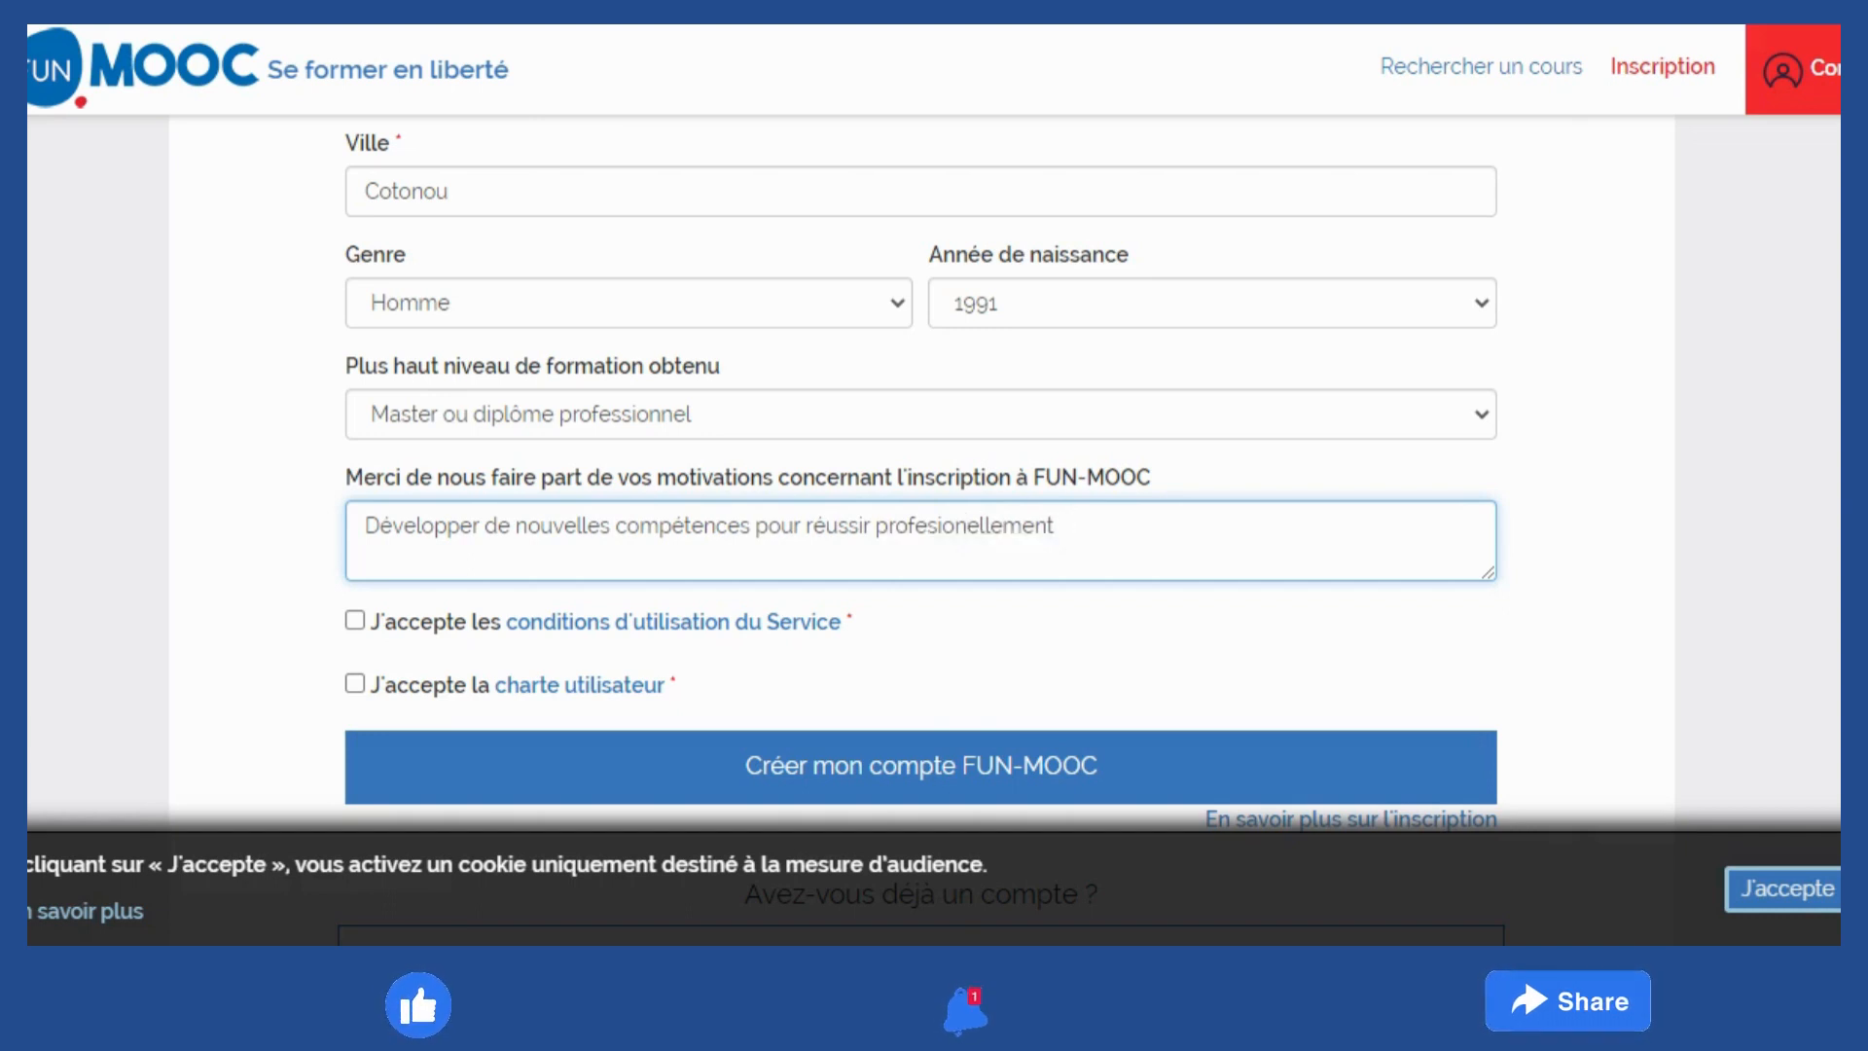
key("BackSpace")
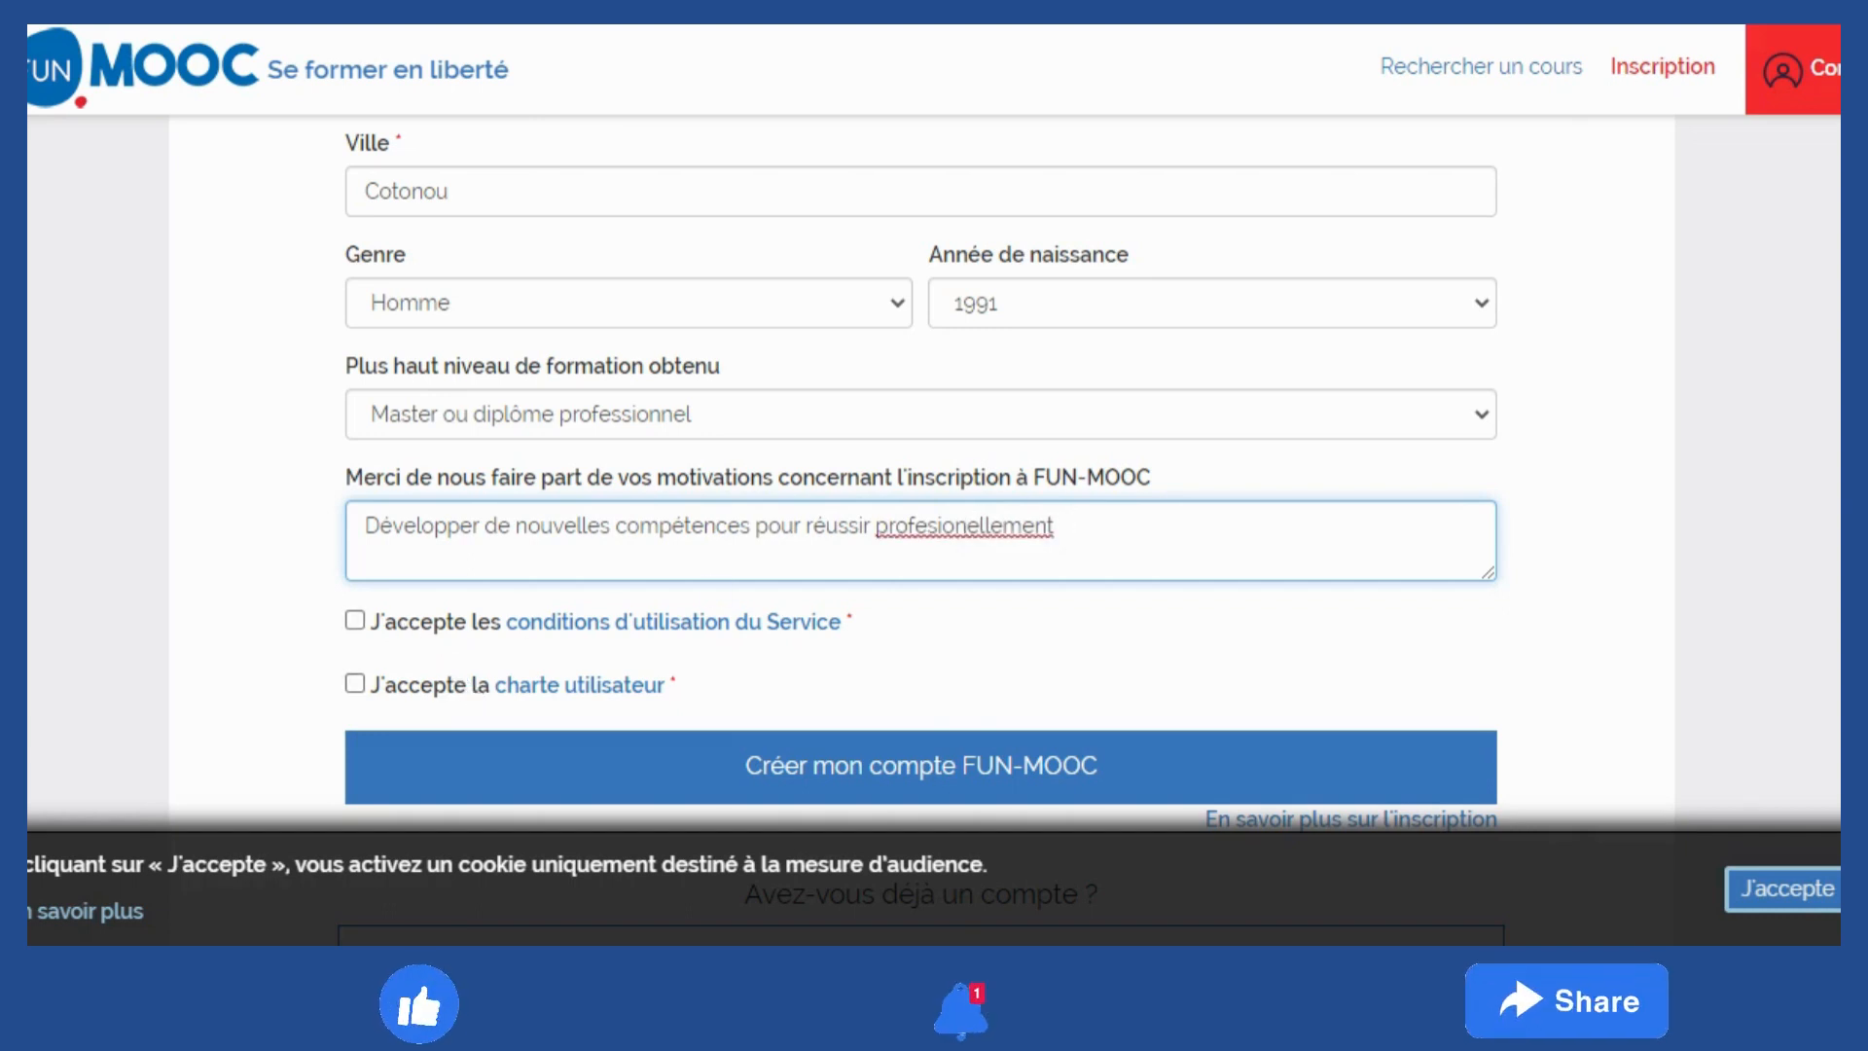
double_click(963, 525)
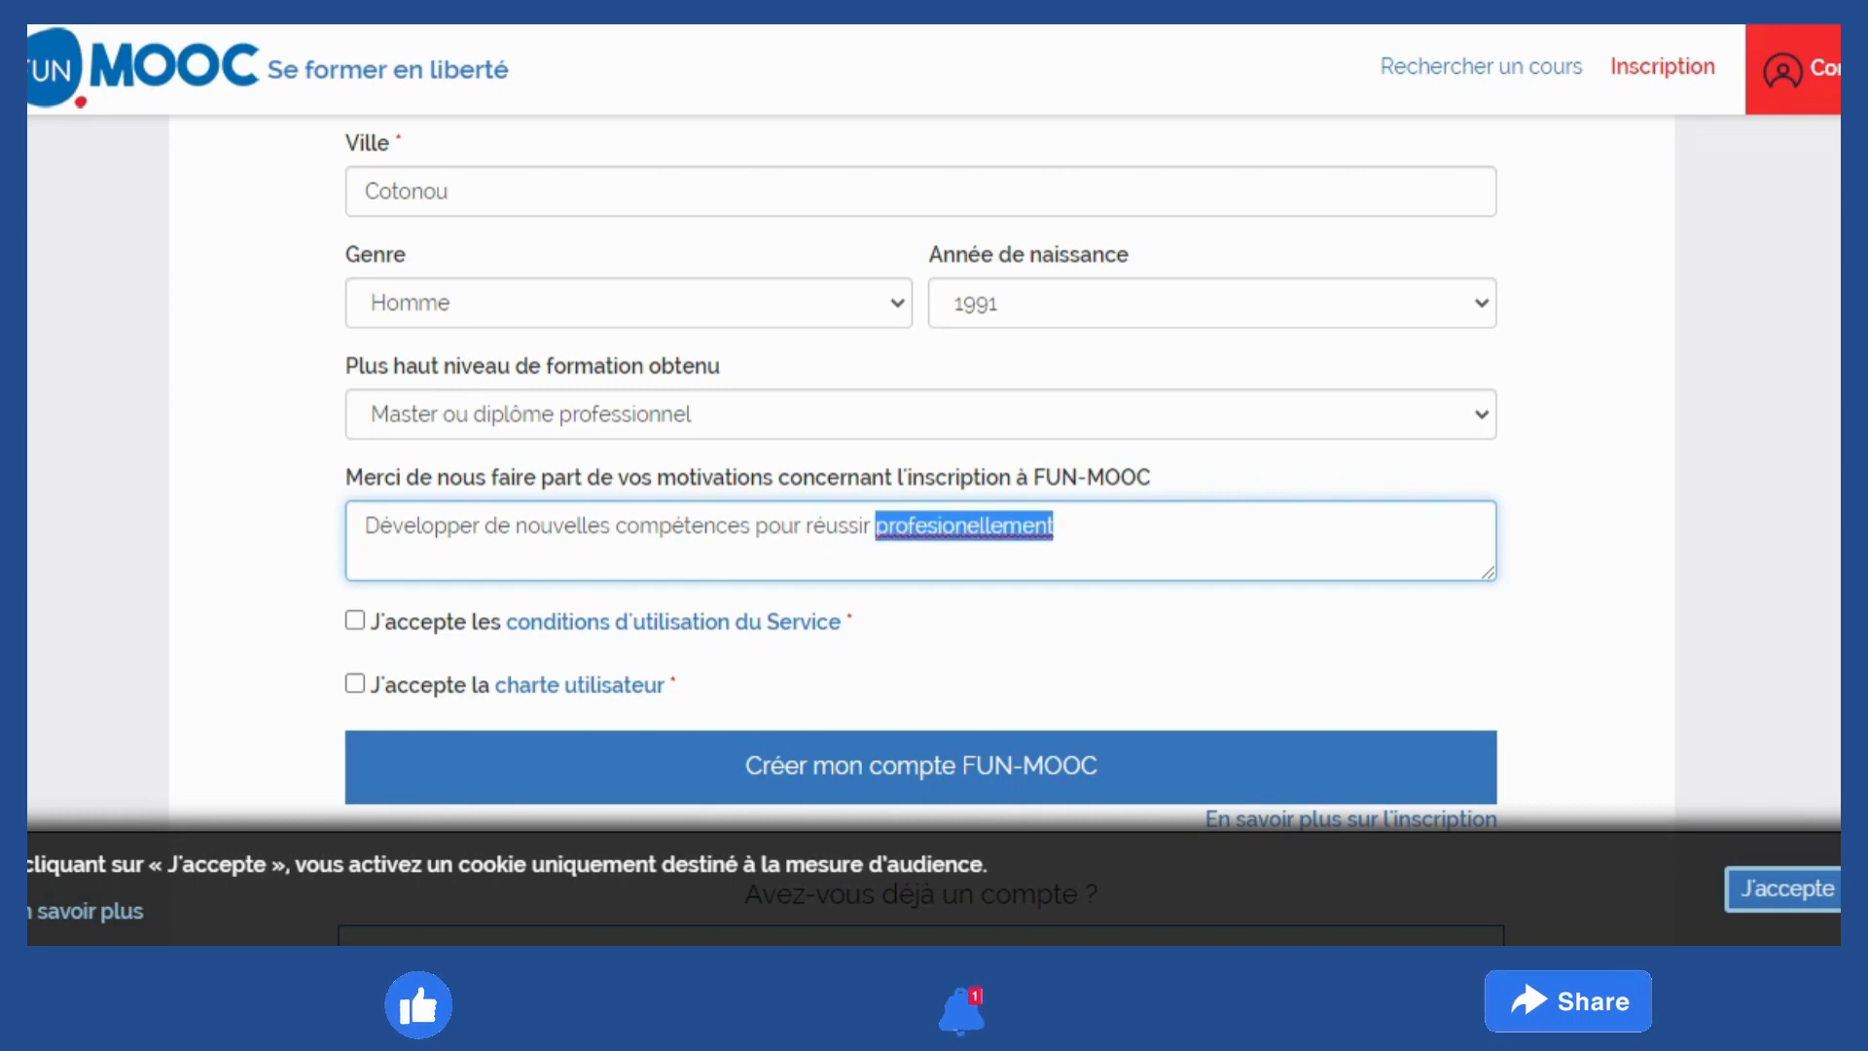
type("professionnellement")
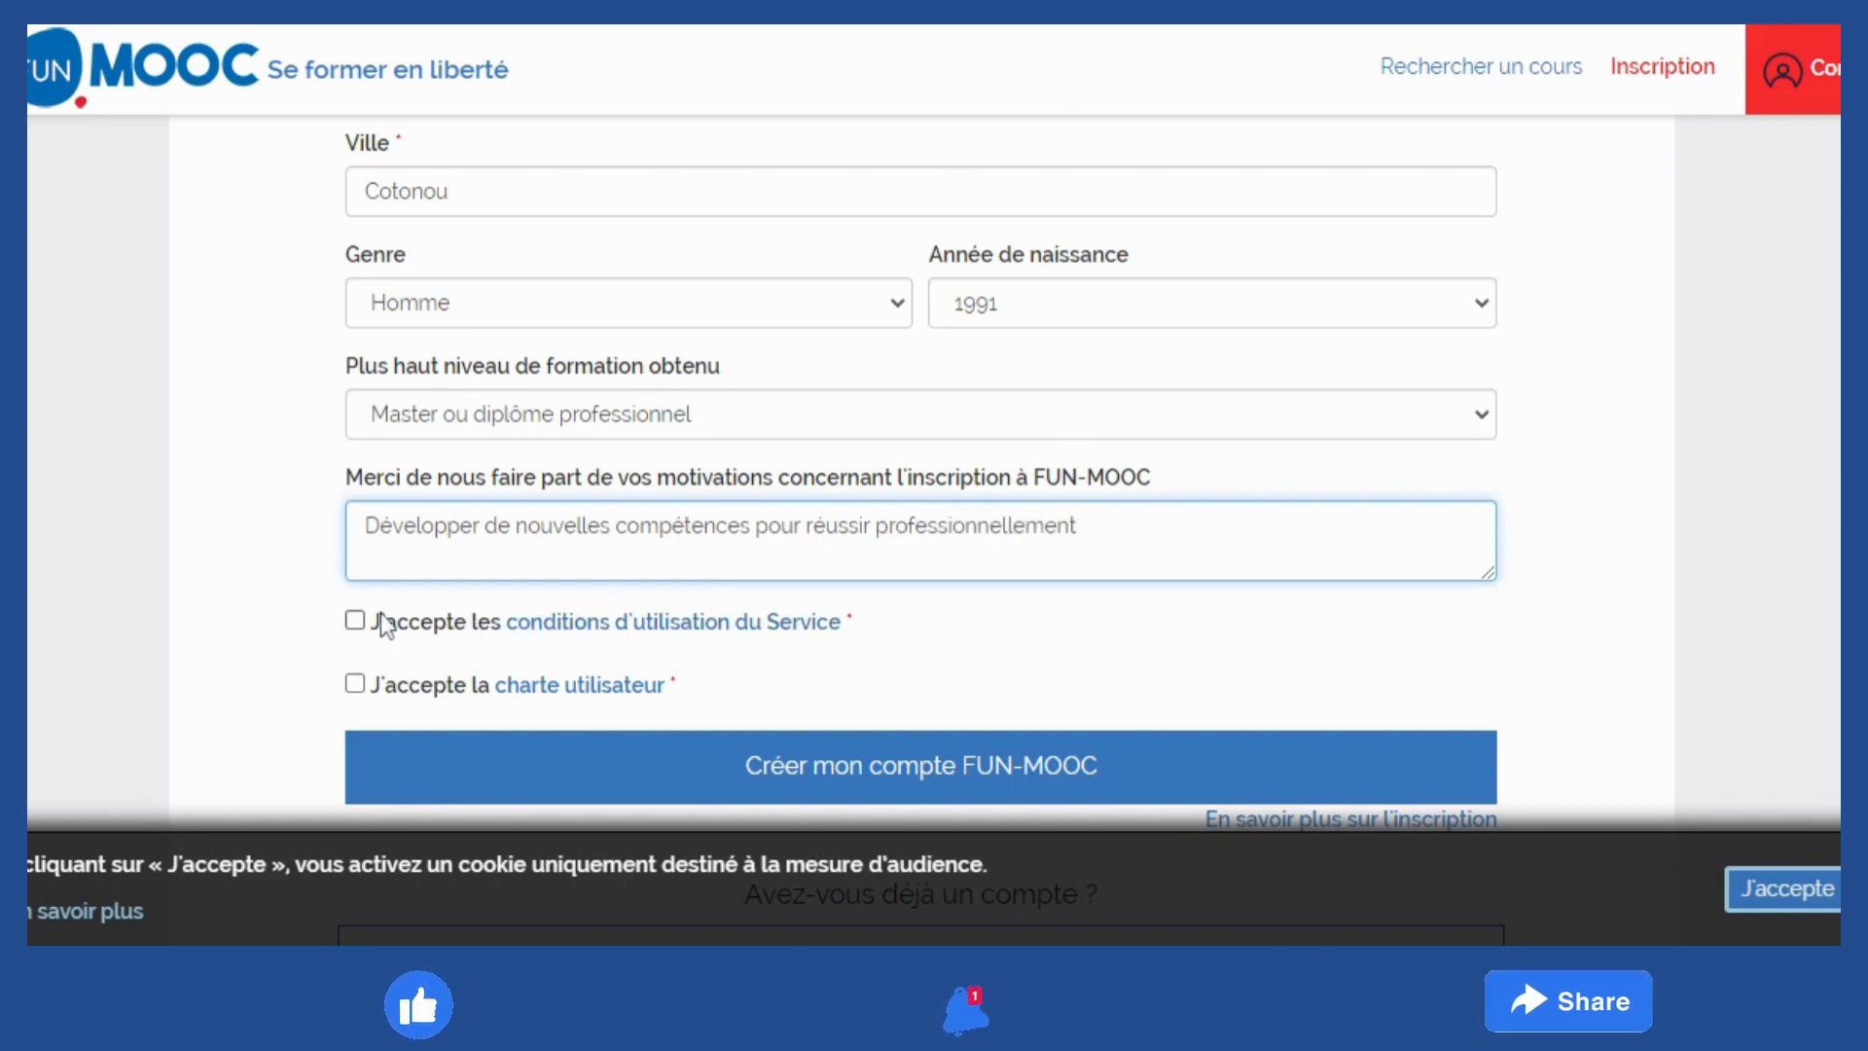
left_click(355, 620)
Accept the user charter and submit the registration, which reports the username is taken
left_click(355, 683)
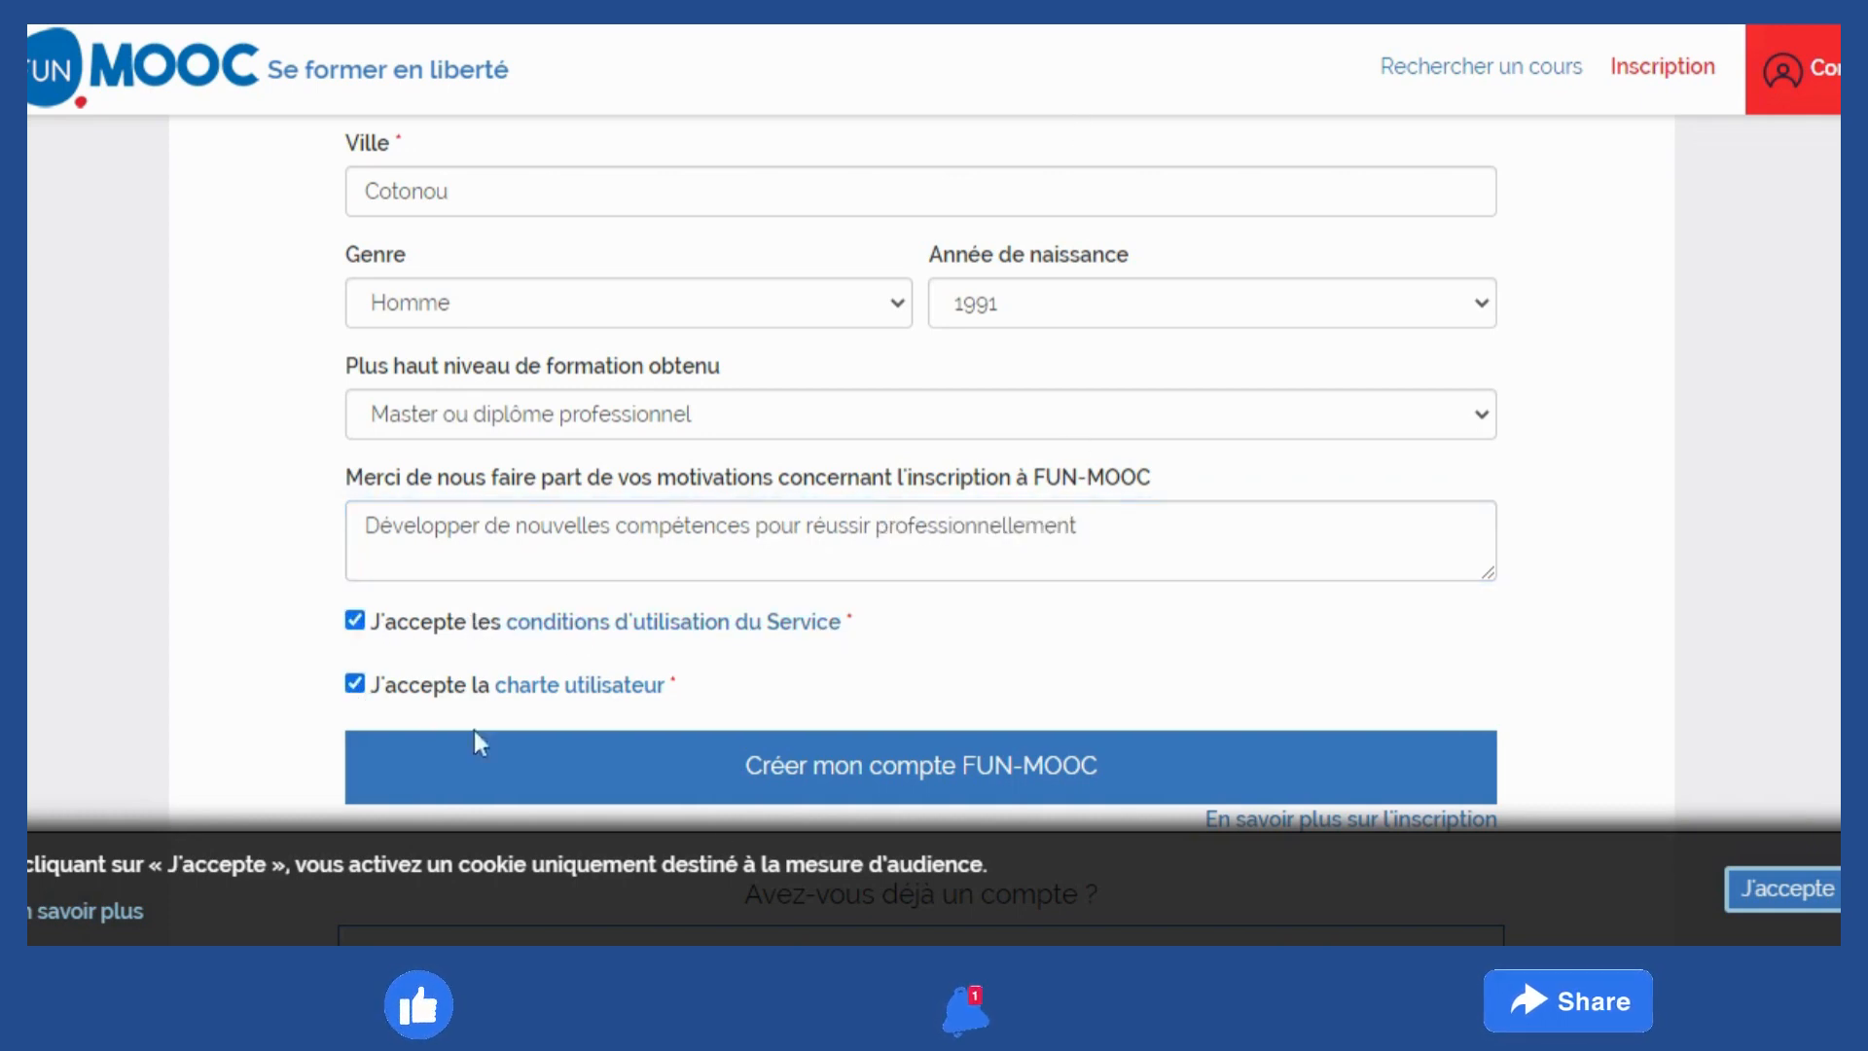
left_click(807, 769)
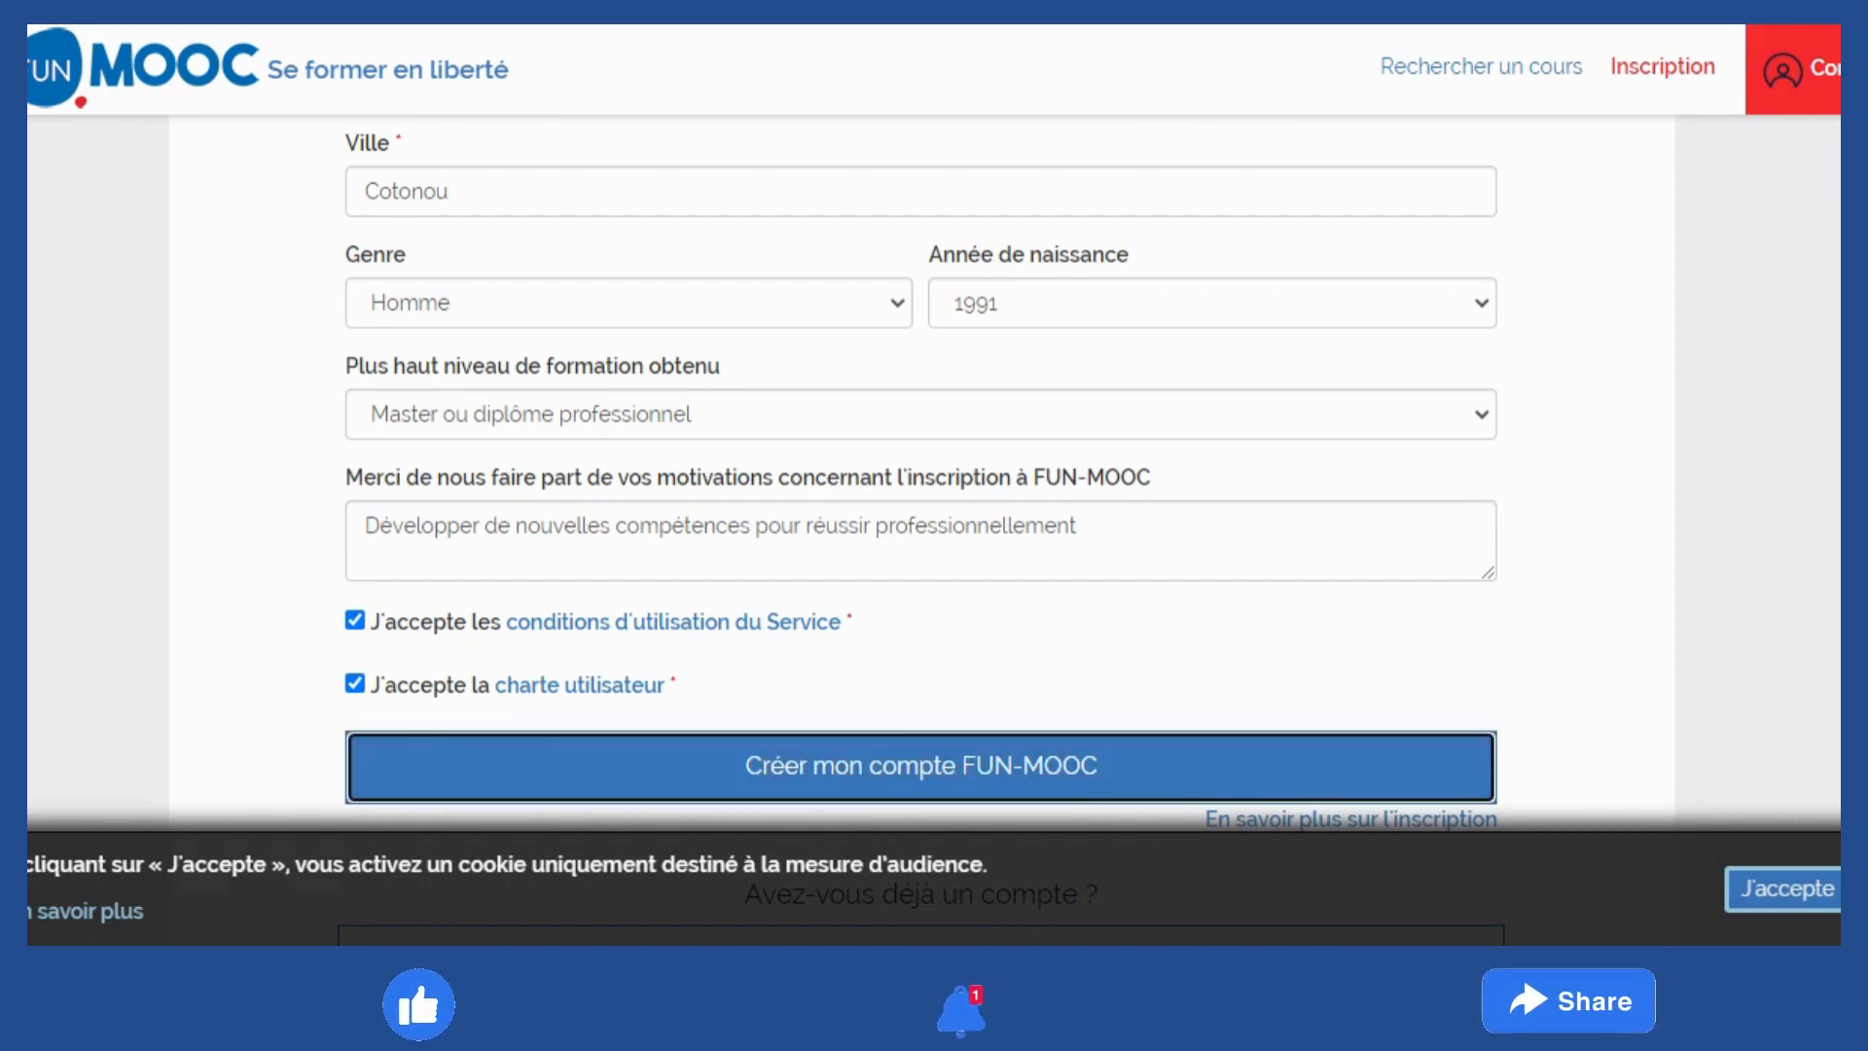
scroll(861, 506, "down", 3)
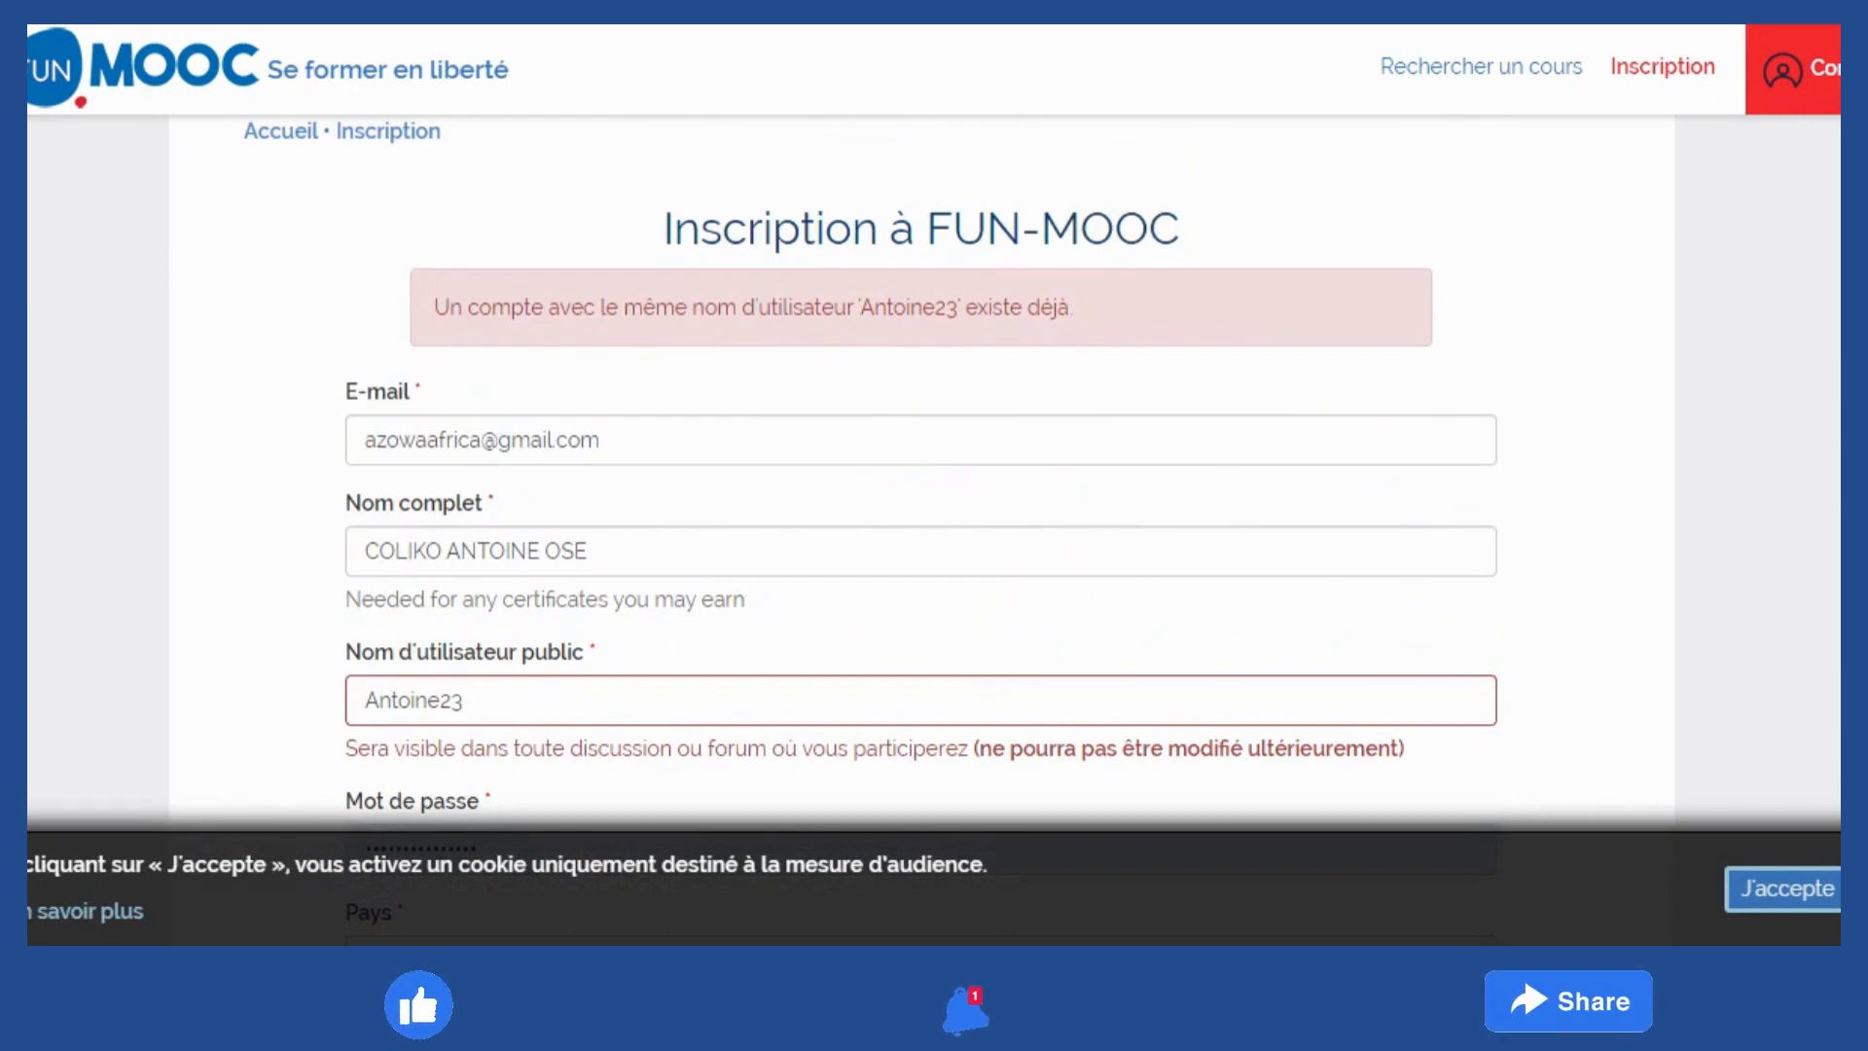
Change the public username's last digit to 6 and resubmit the registration
left_click(471, 701)
key("BackSpace")
key("BackSpace")
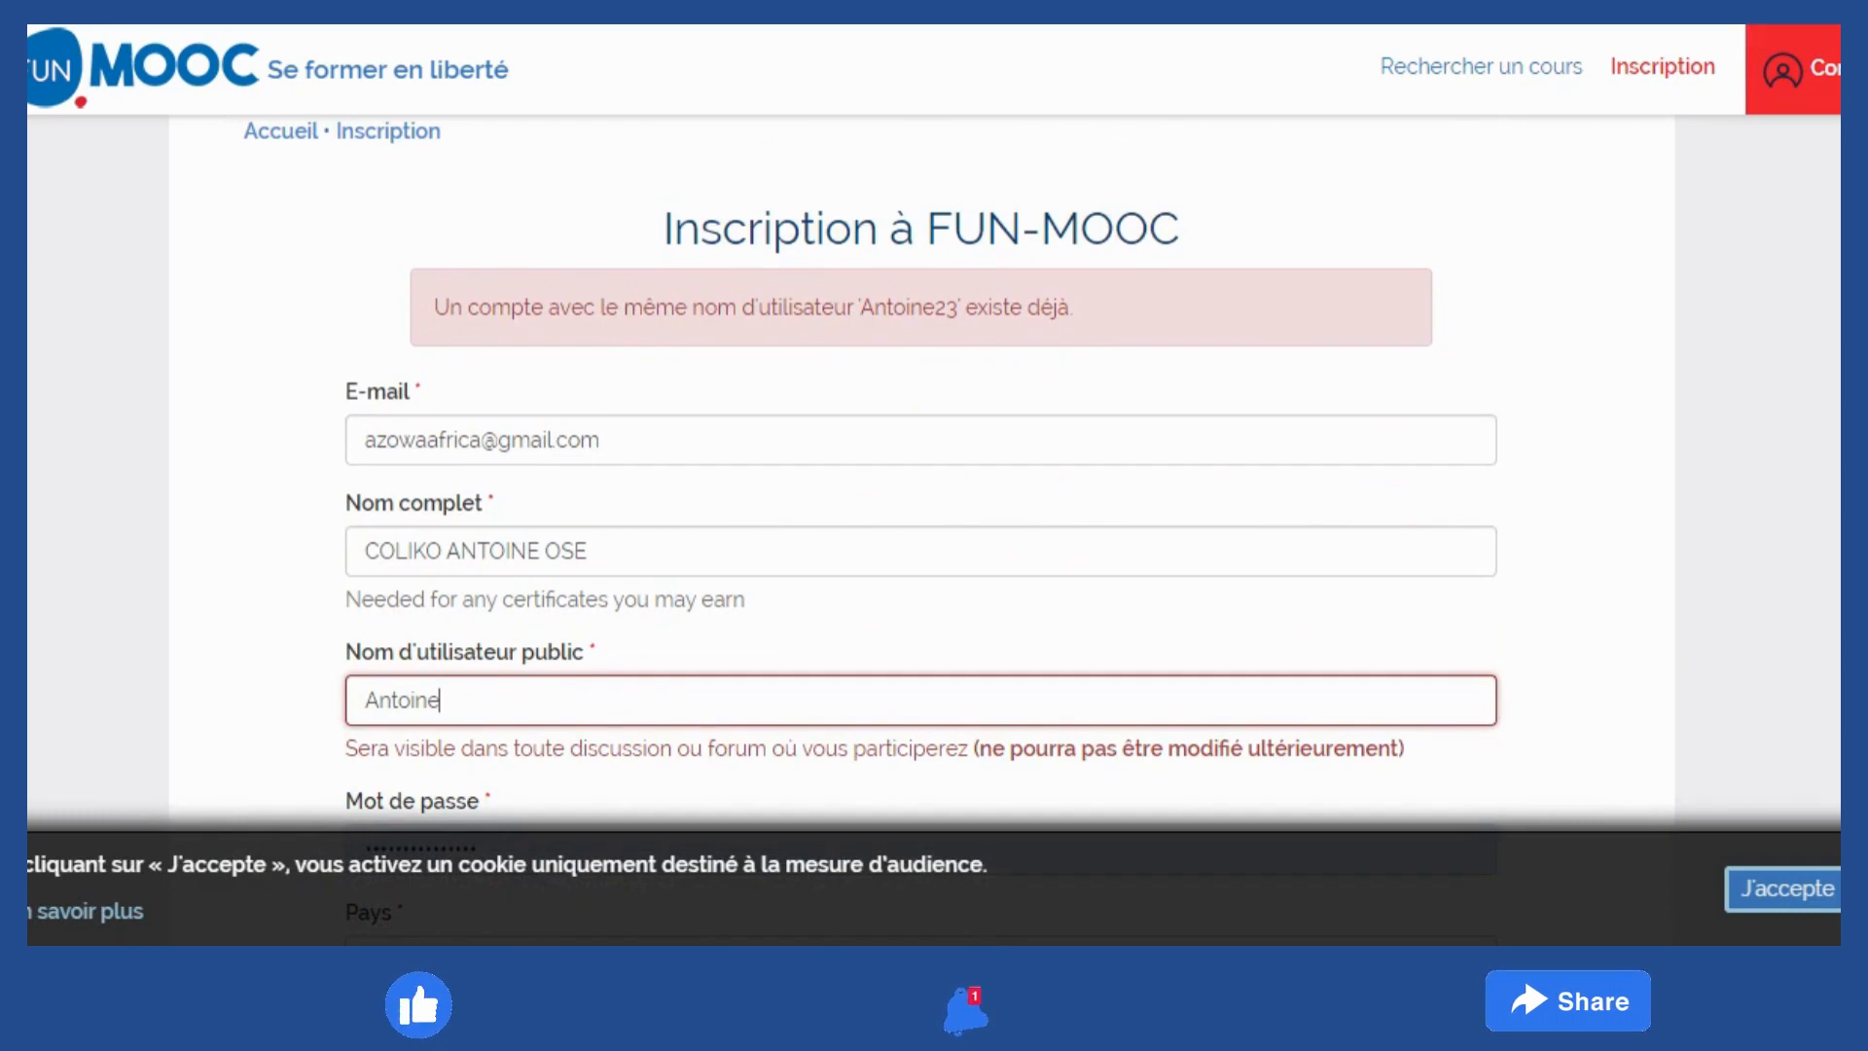
type("6")
scroll(1348, 534, "down", 10)
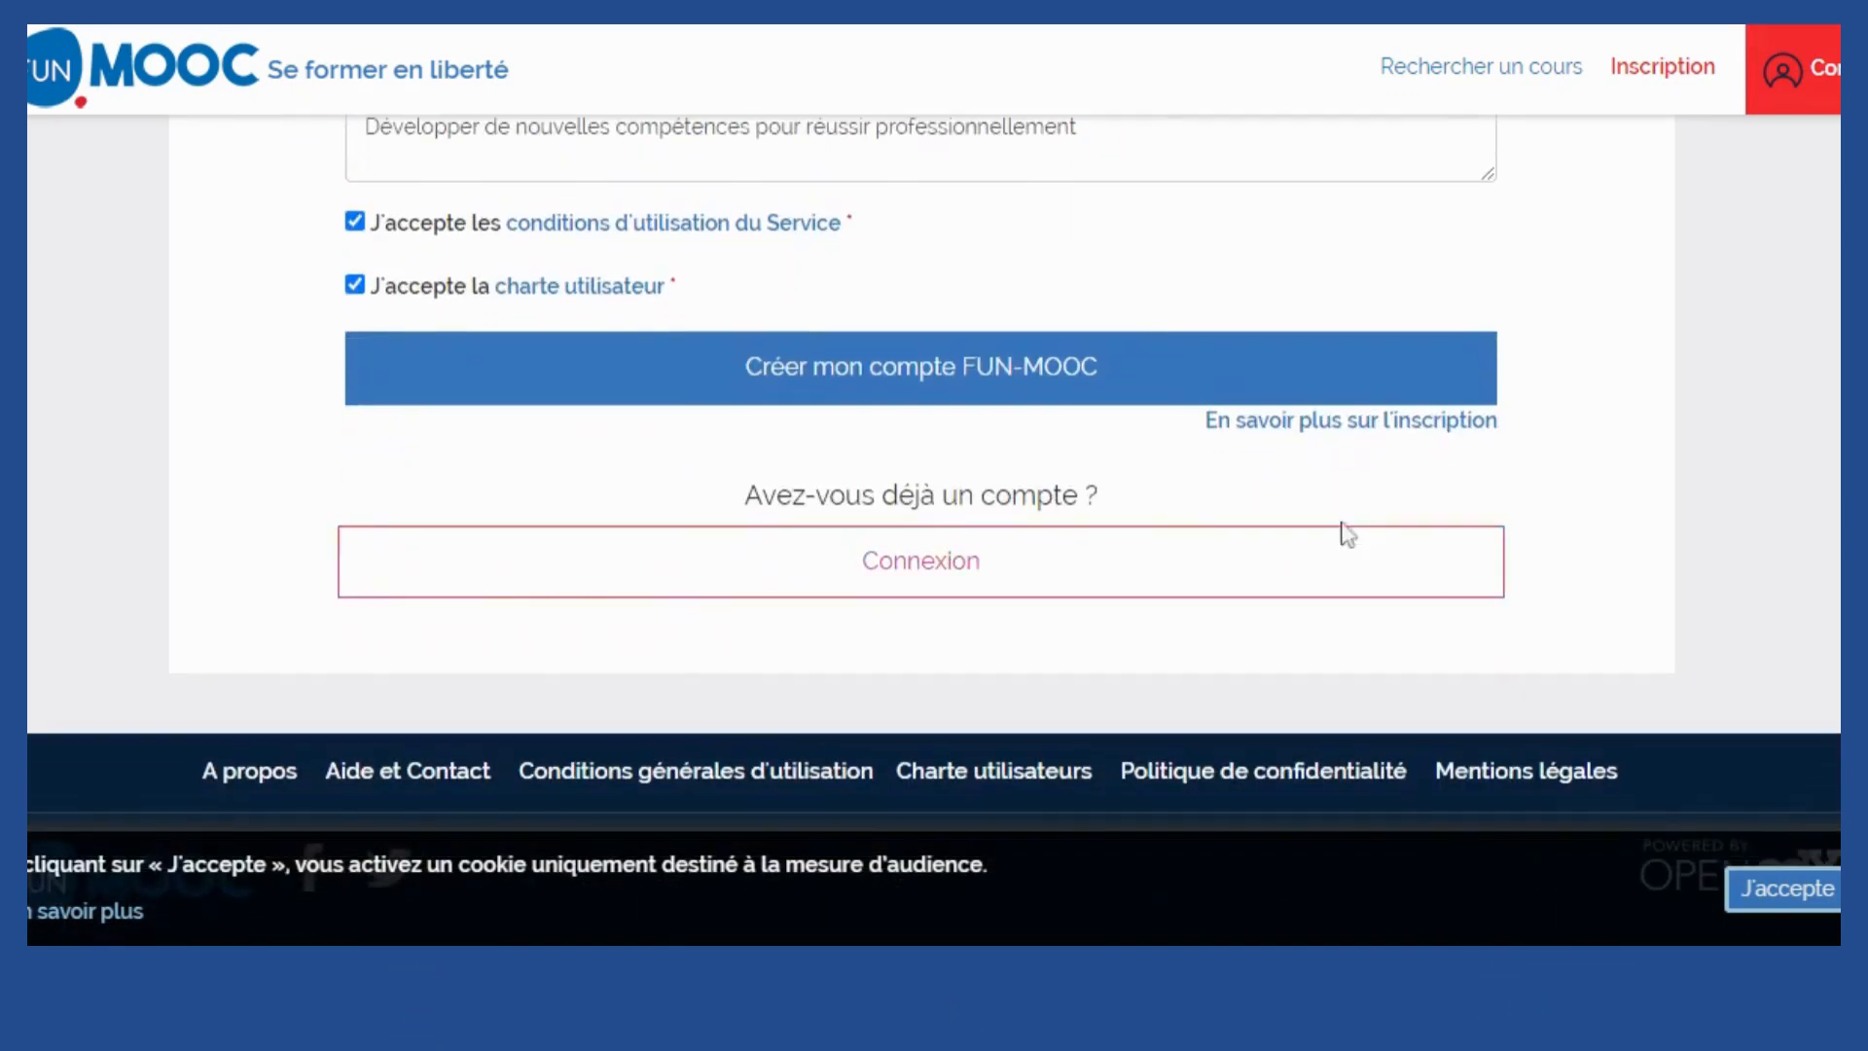
left_click(972, 375)
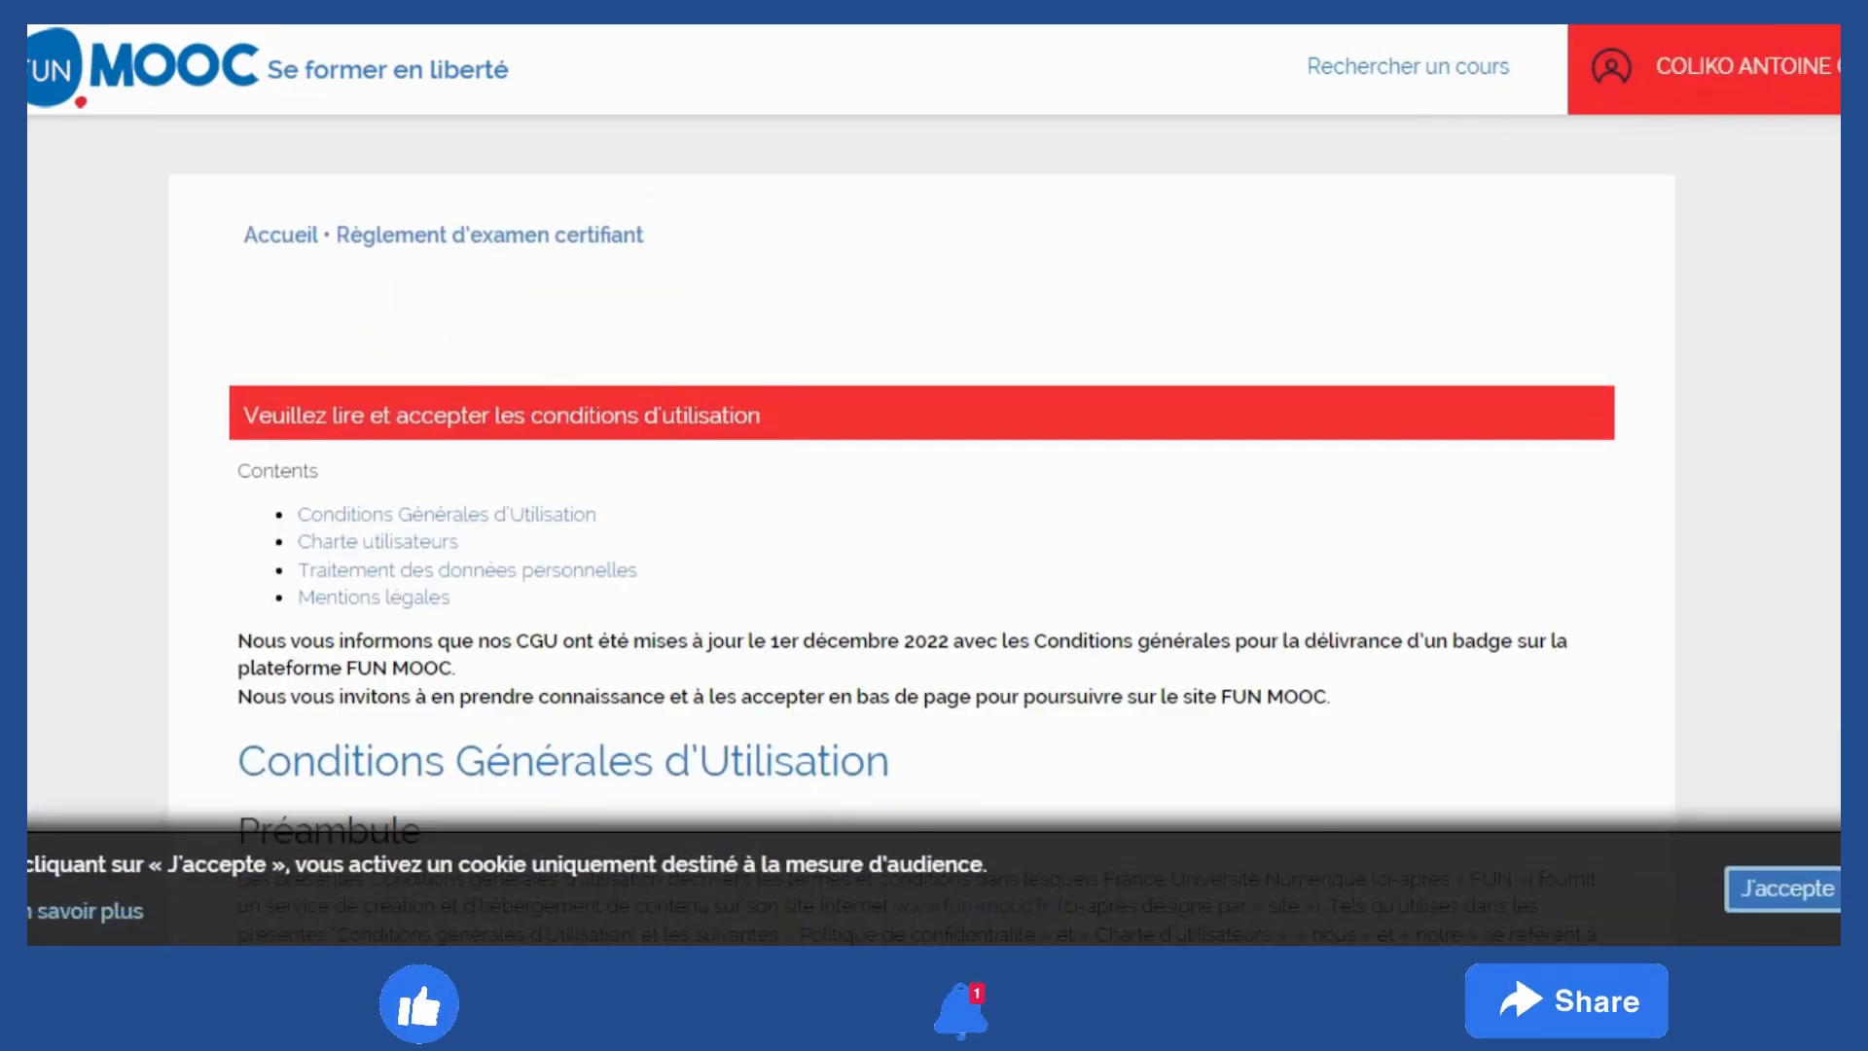
Scroll through the Conditions Générales d'Utilisation to the end, last updated 1er décembre 2022
scroll(922, 545, "down", 2)
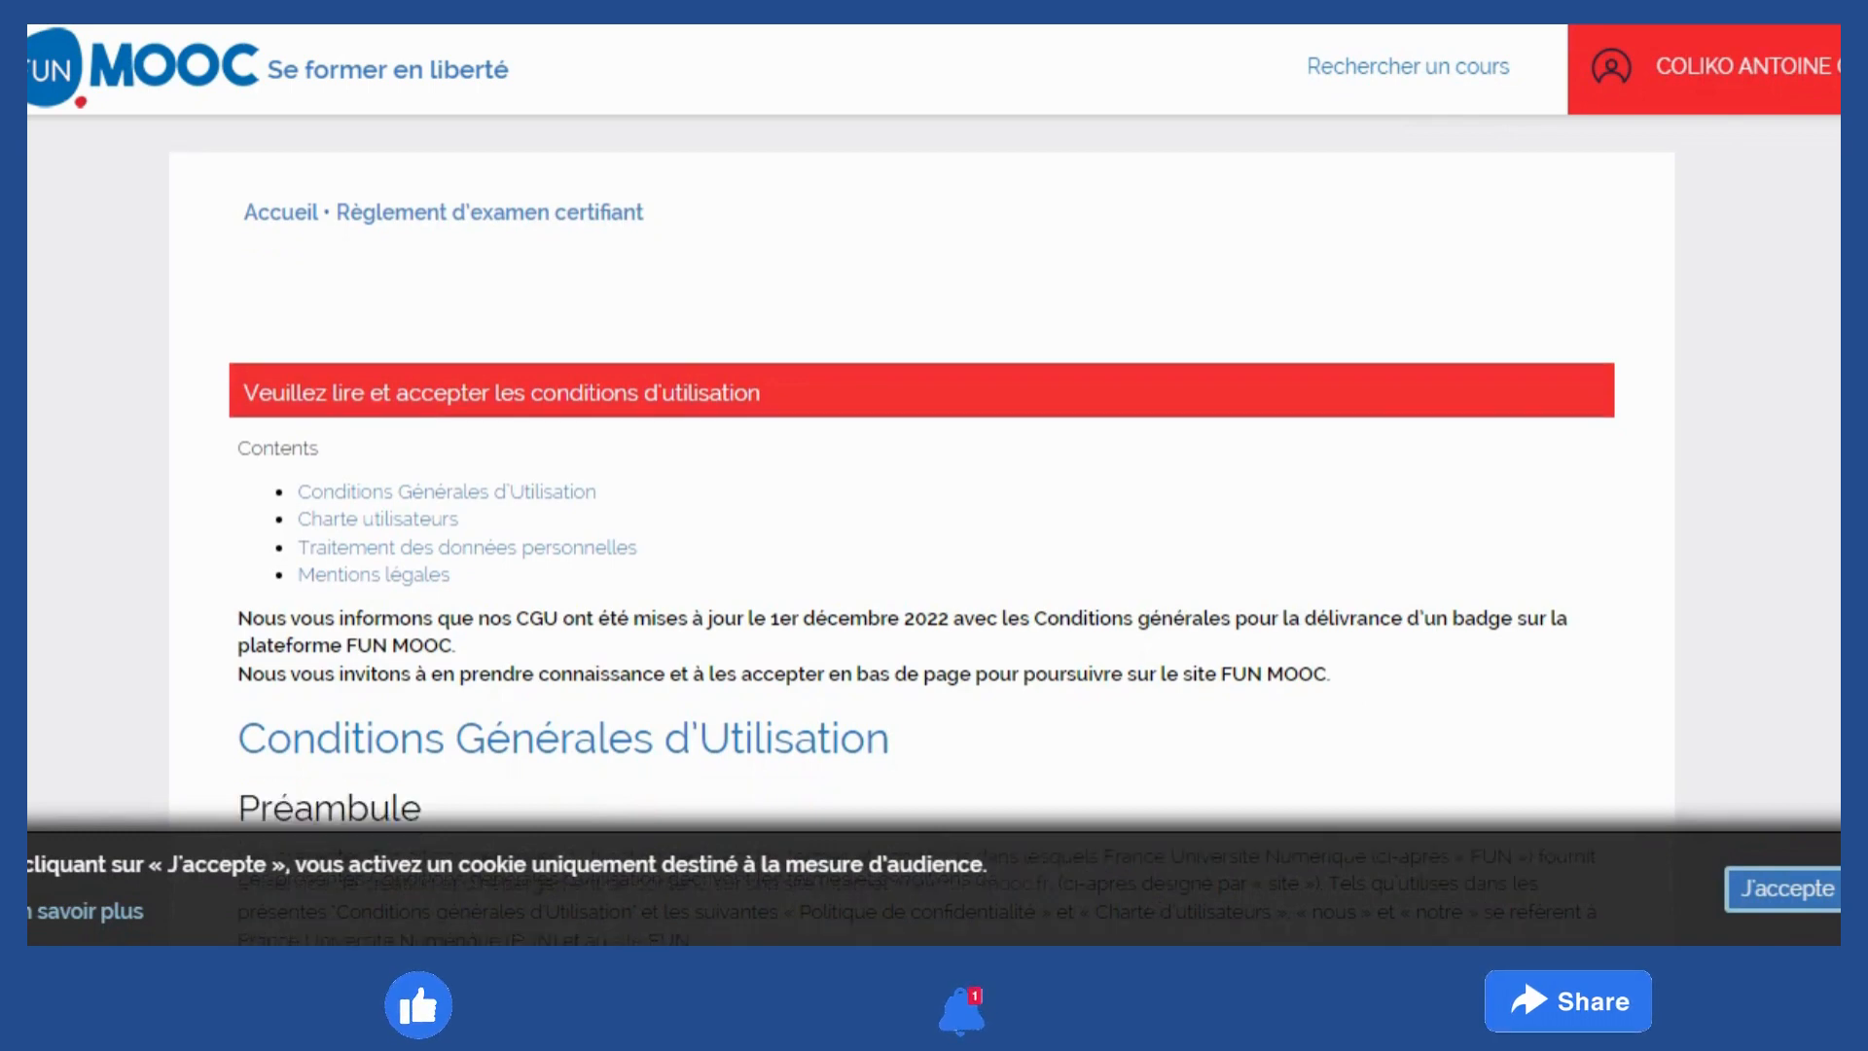
scroll(923, 545, "down", 4)
scroll(923, 545, "up", 5)
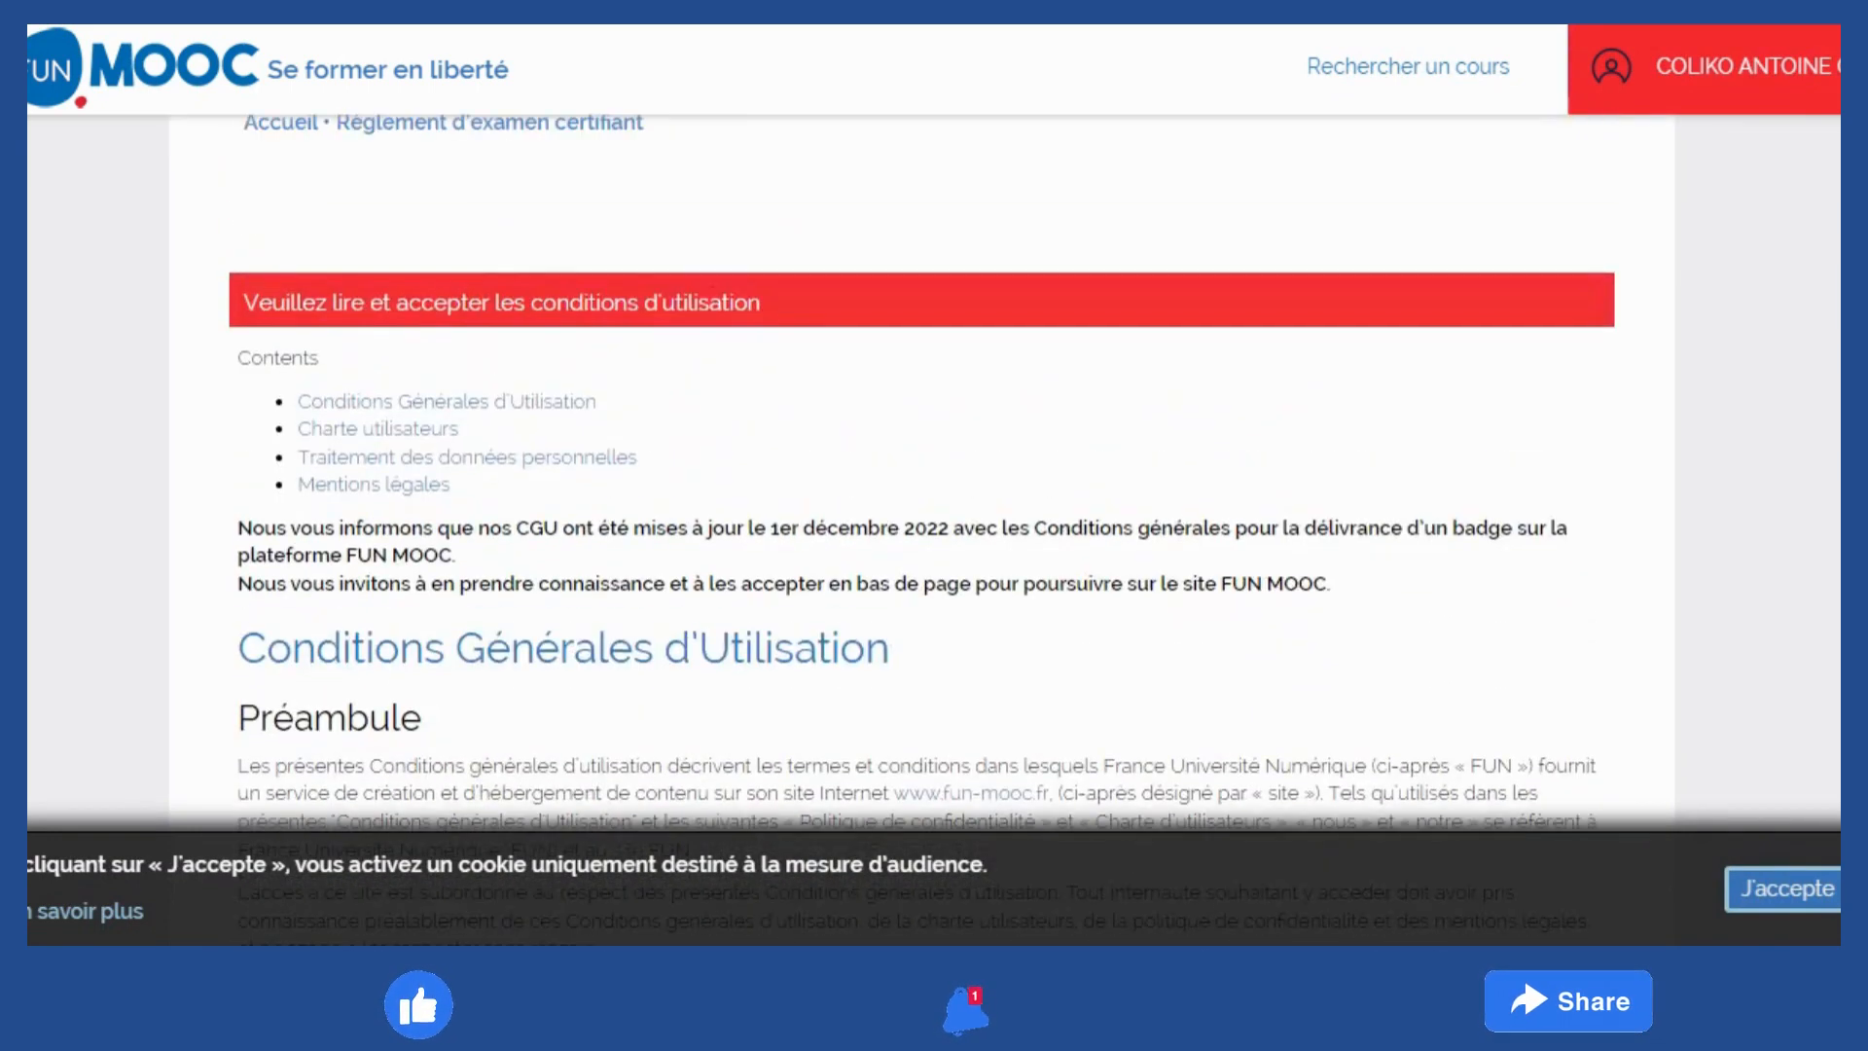
scroll(923, 545, "up", 1)
scroll(922, 545, "down", 3)
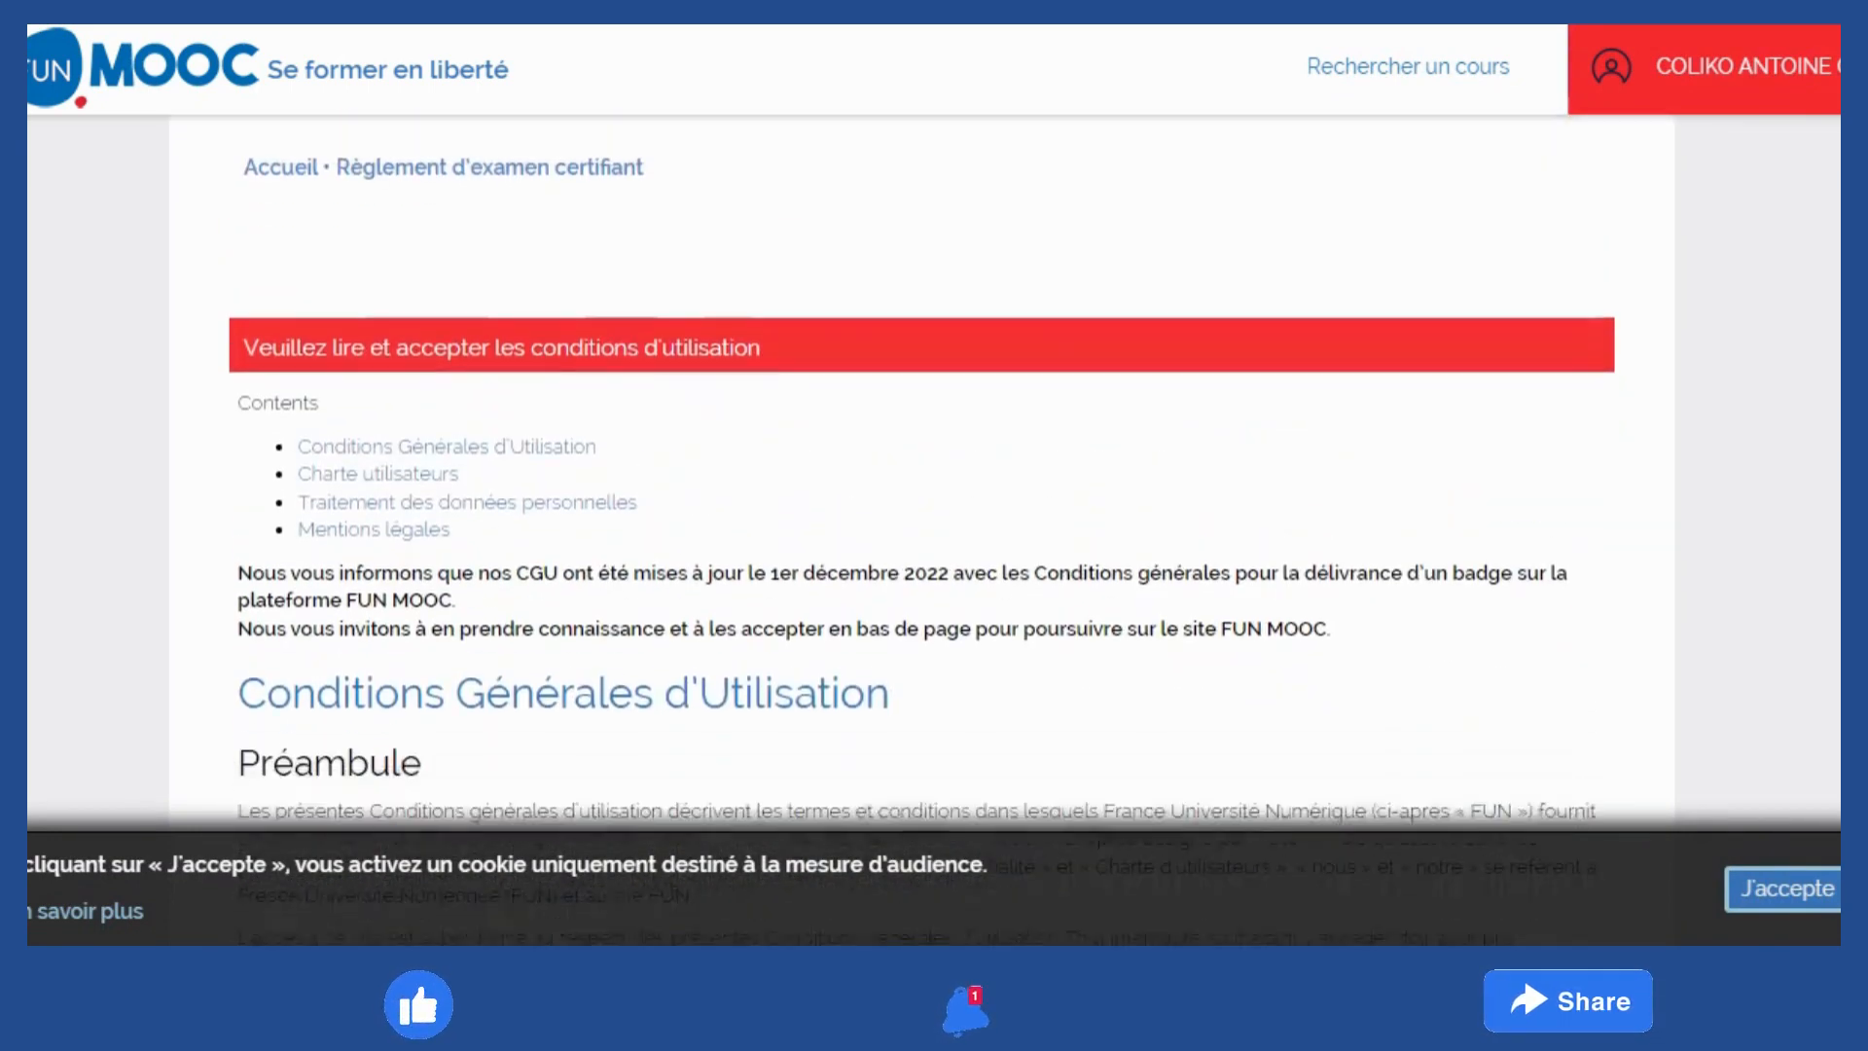
scroll(922, 545, "down", 7)
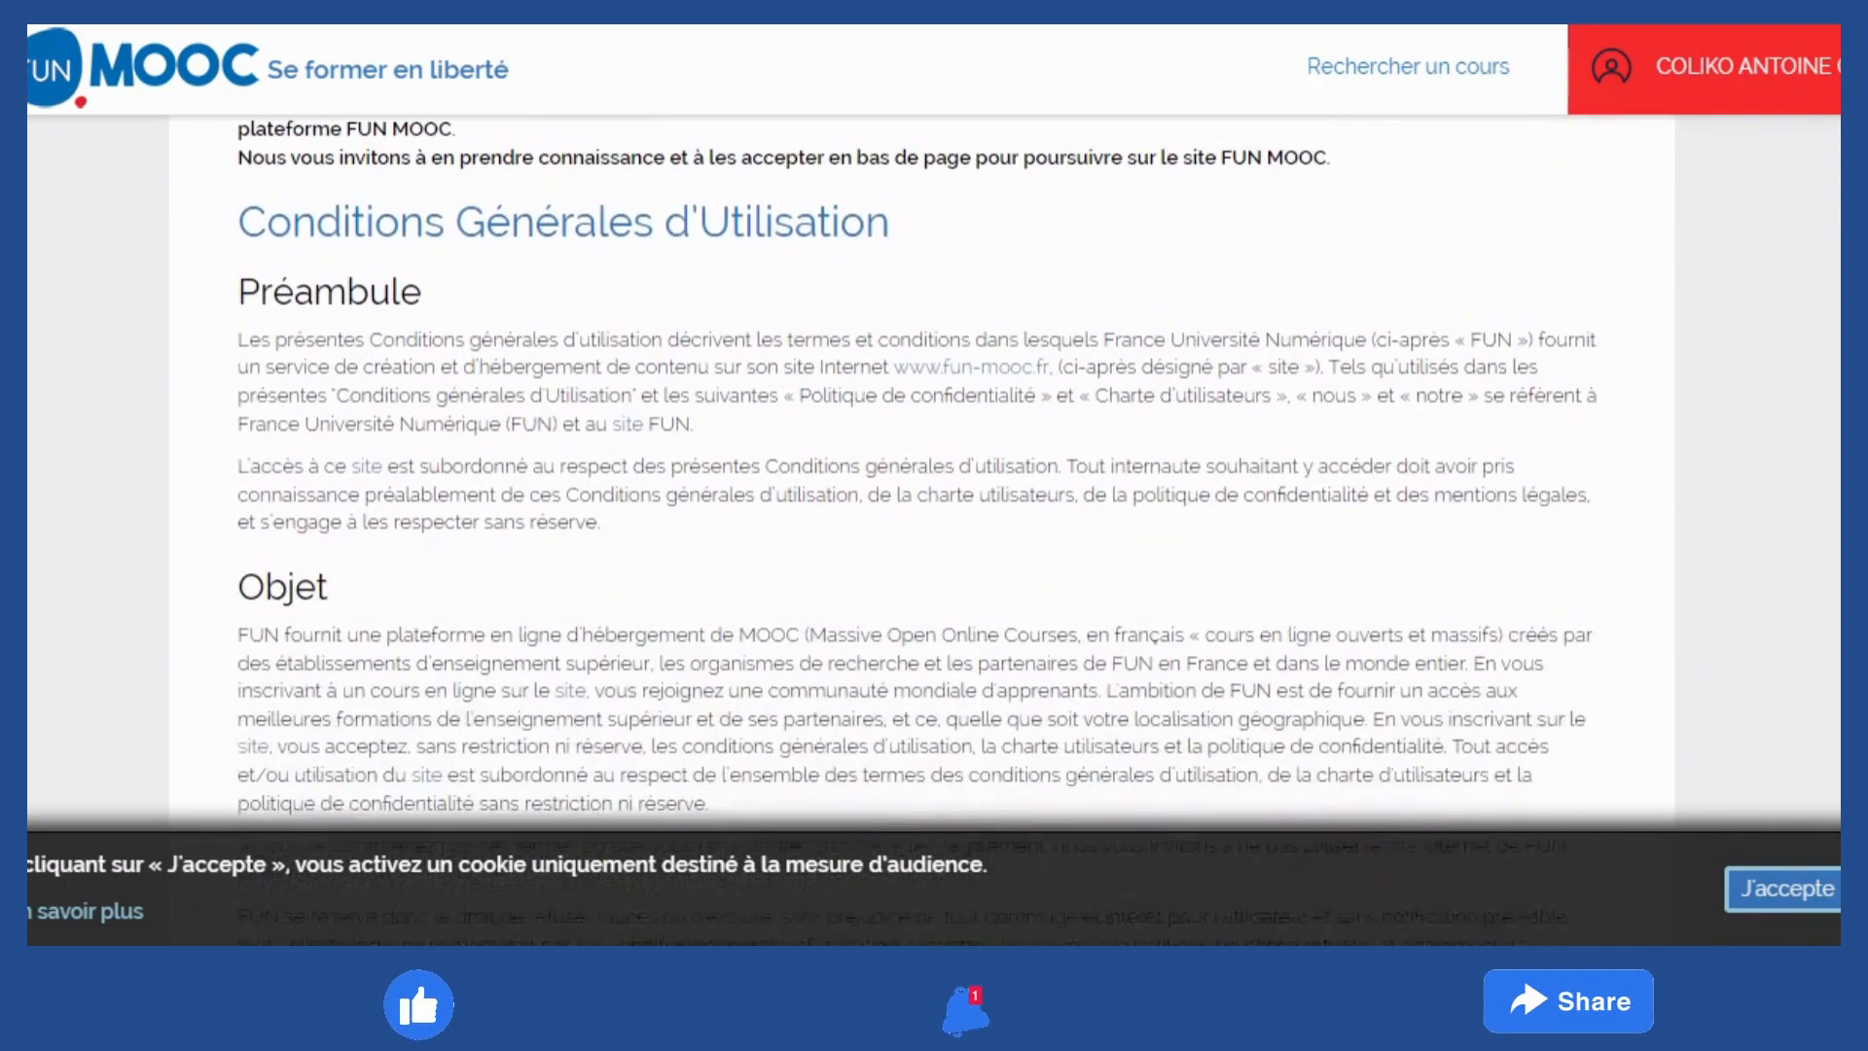
scroll(922, 545, "down", 7)
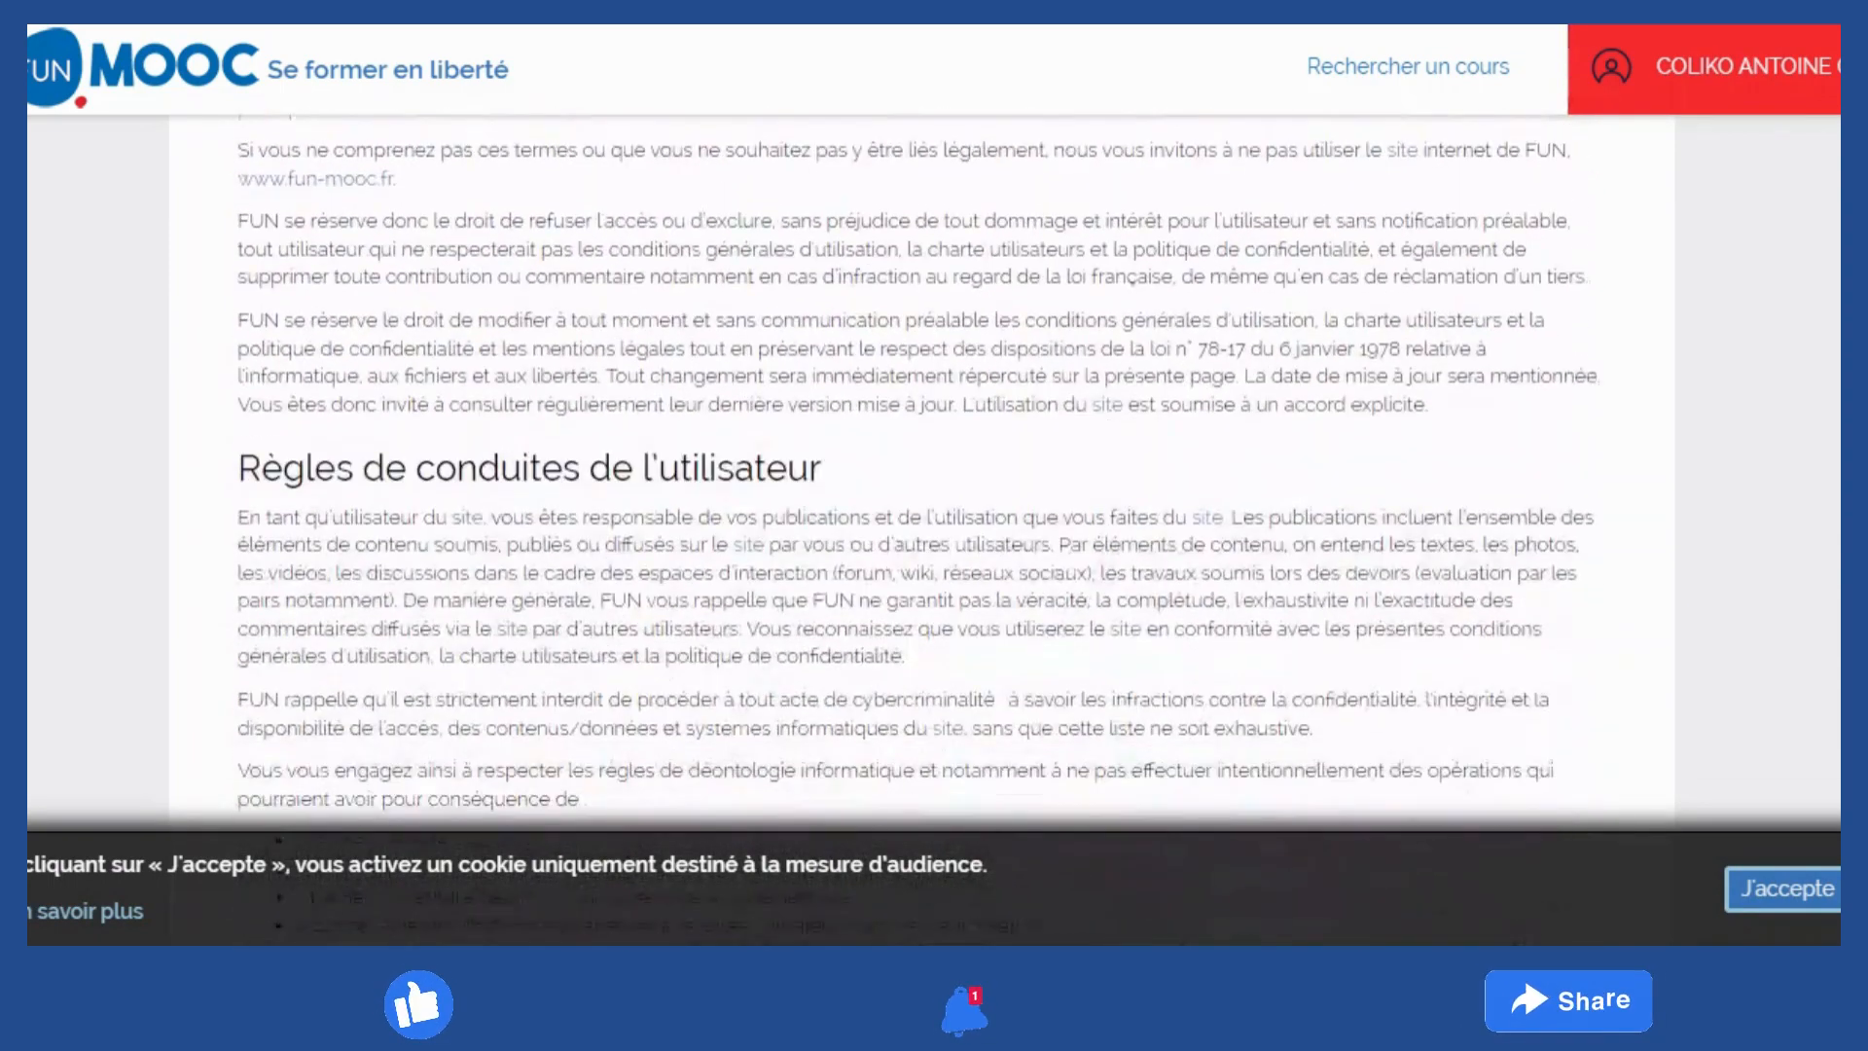
scroll(922, 545, "down", 10)
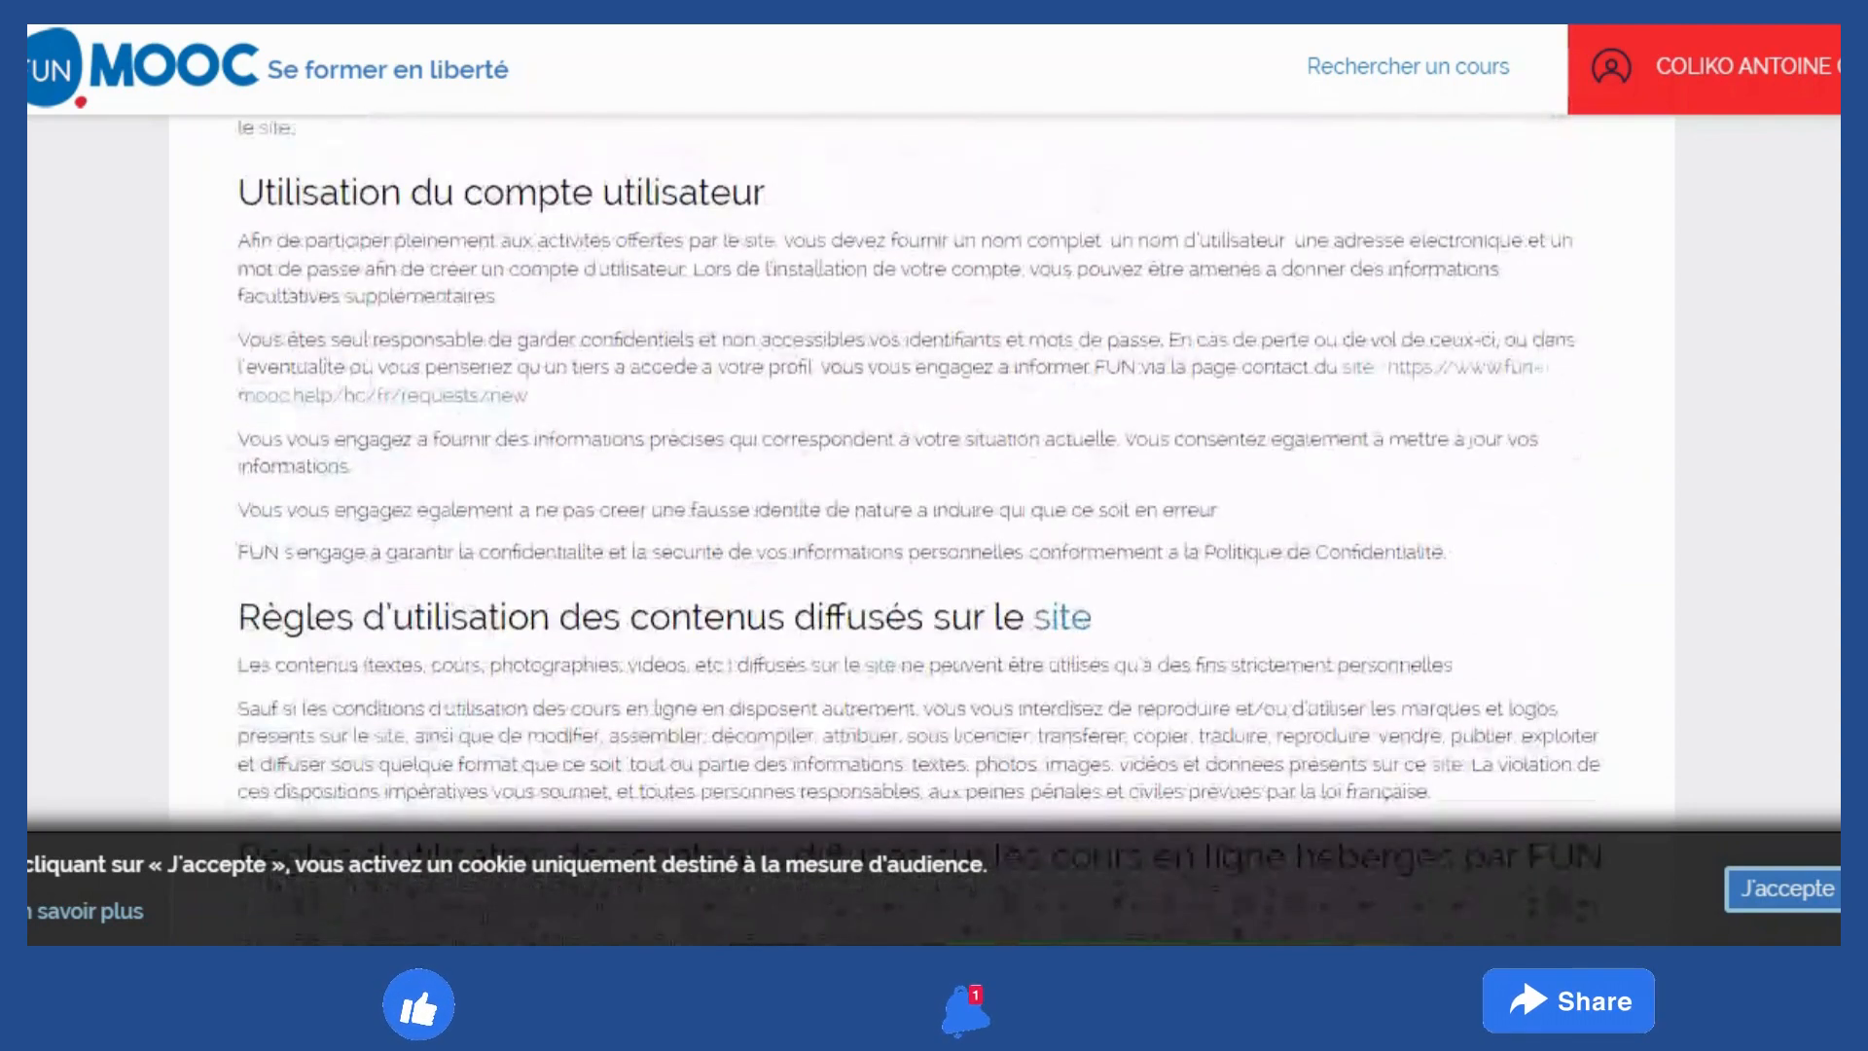
scroll(923, 533, "down", 5)
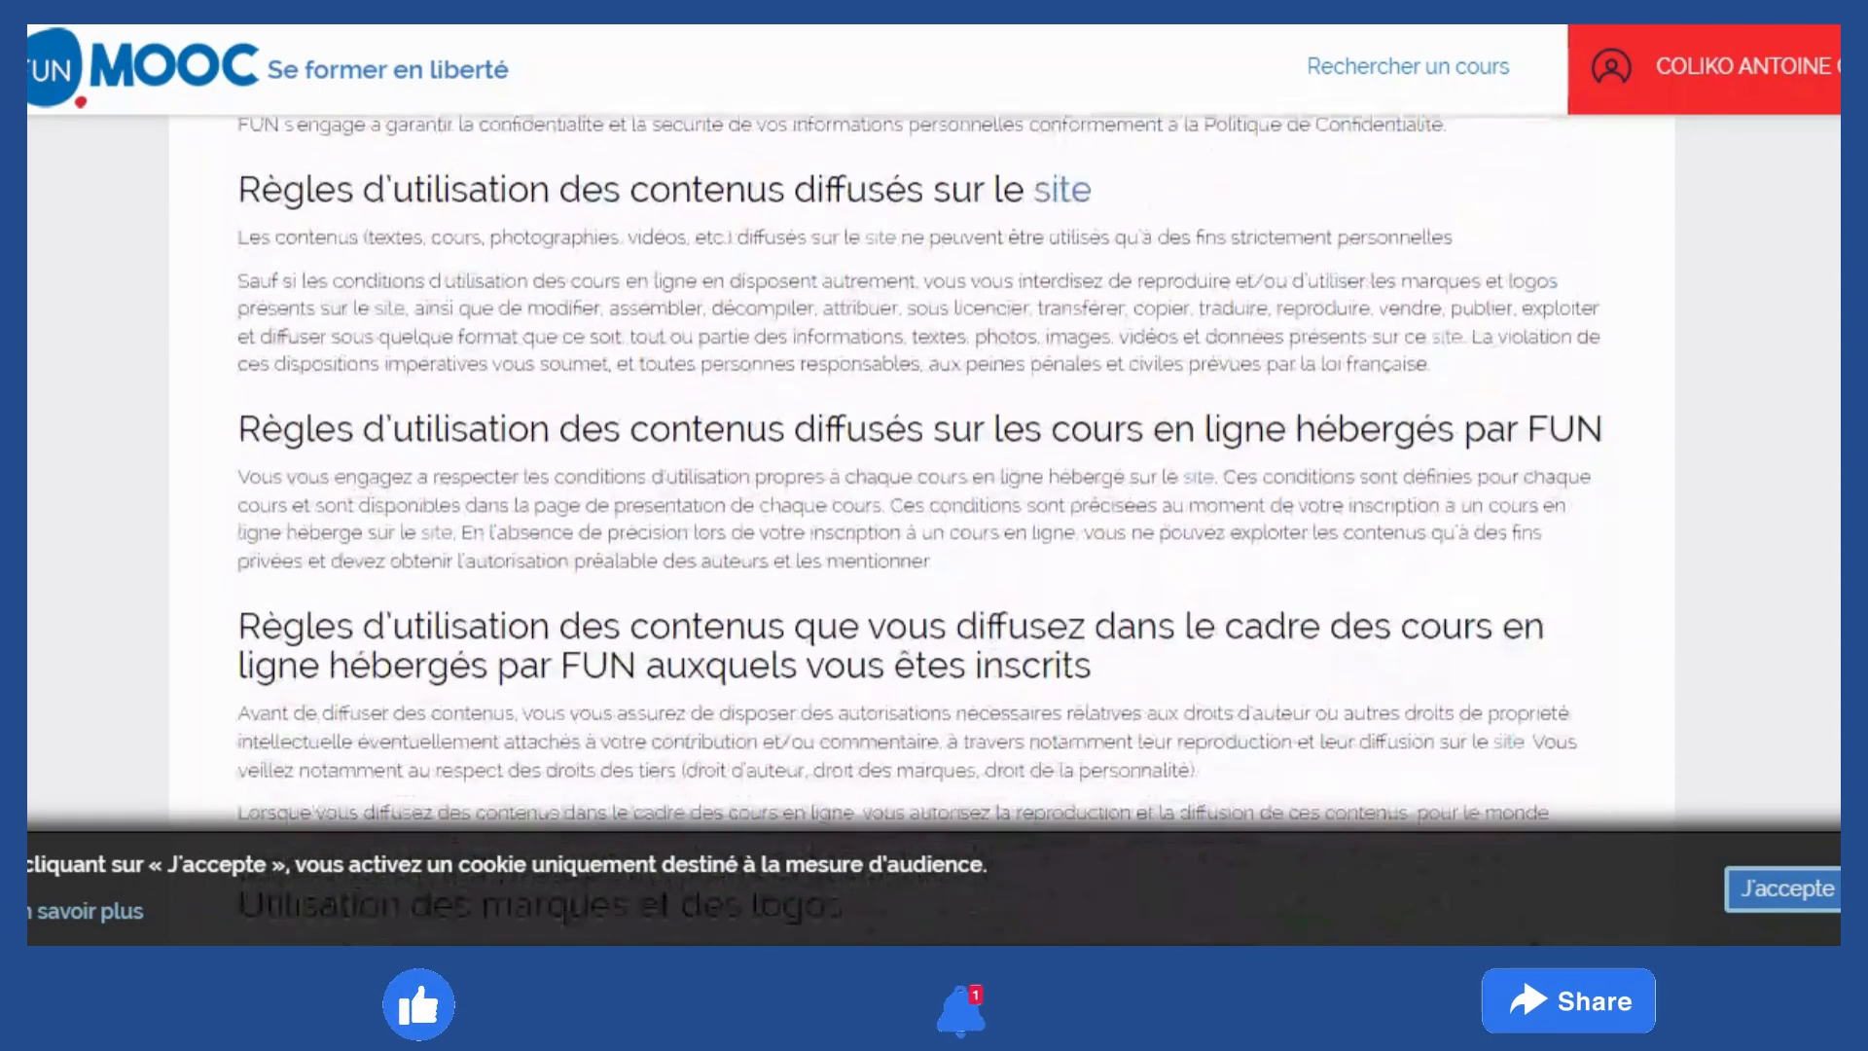
scroll(923, 533, "down", 6)
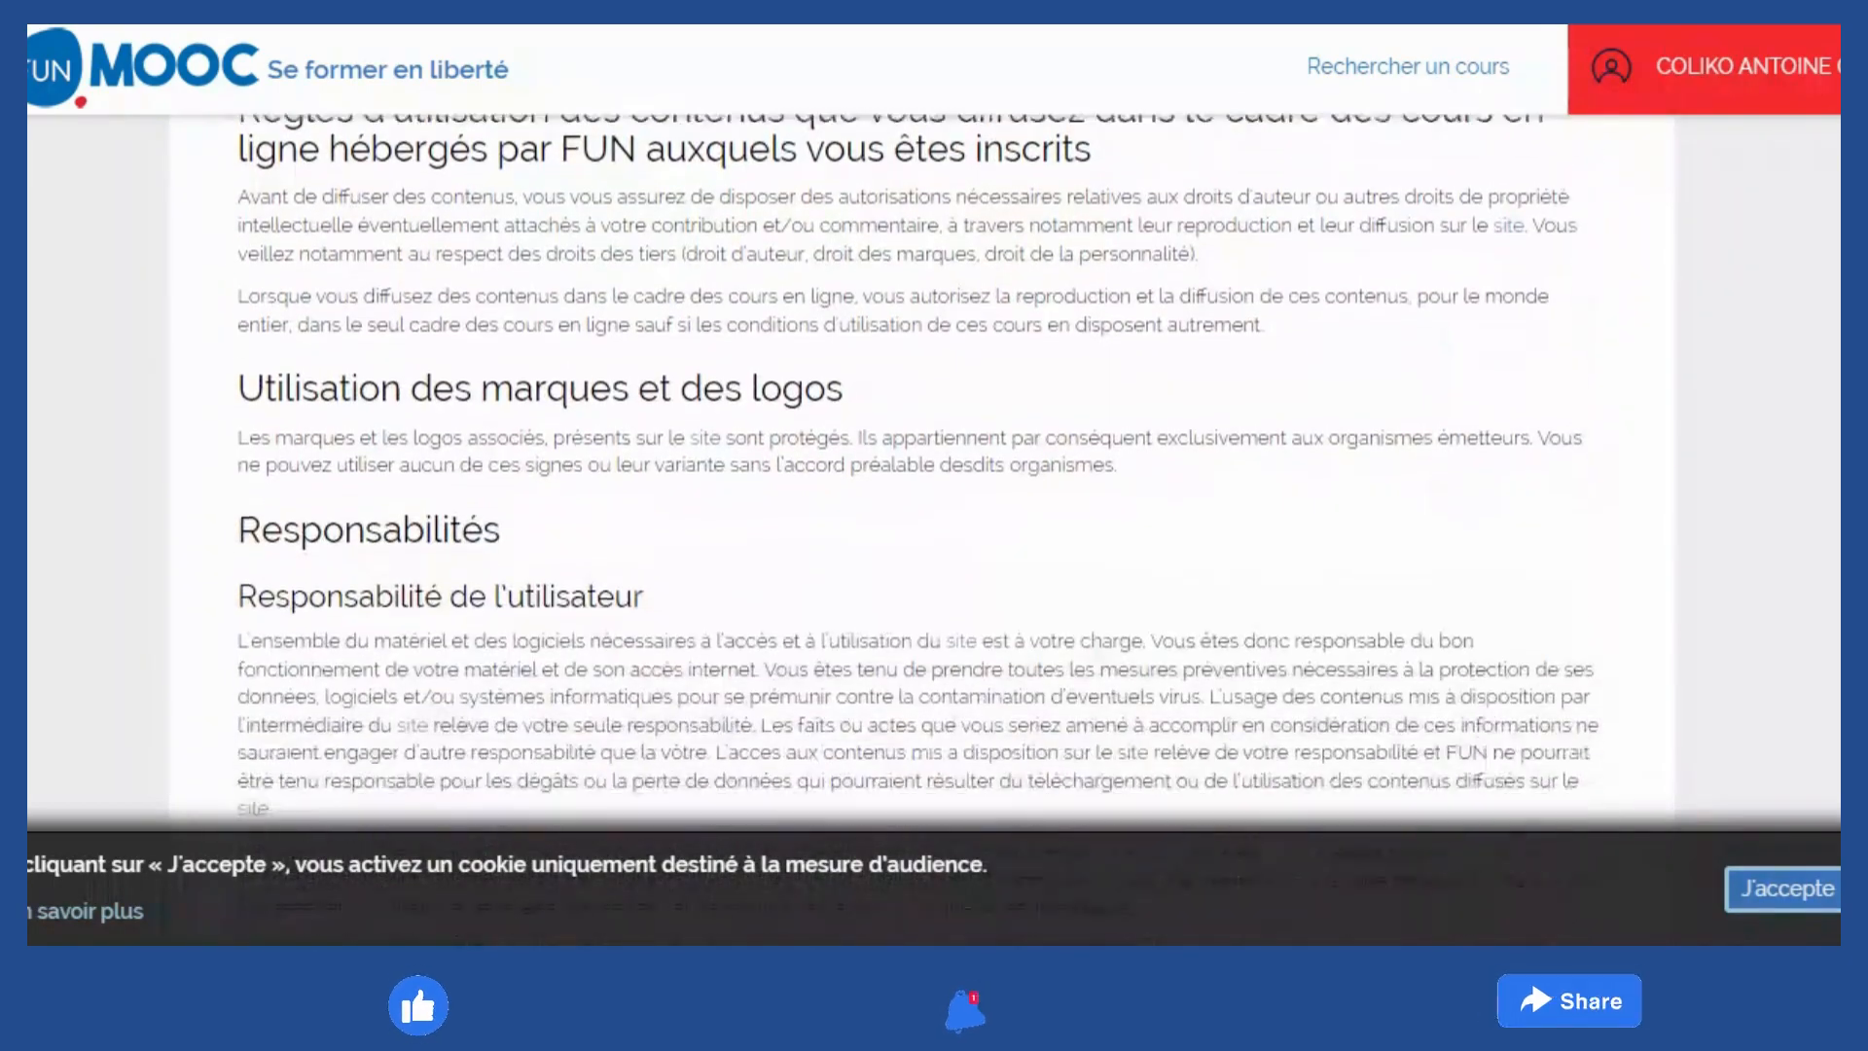
scroll(922, 534, "down", 12)
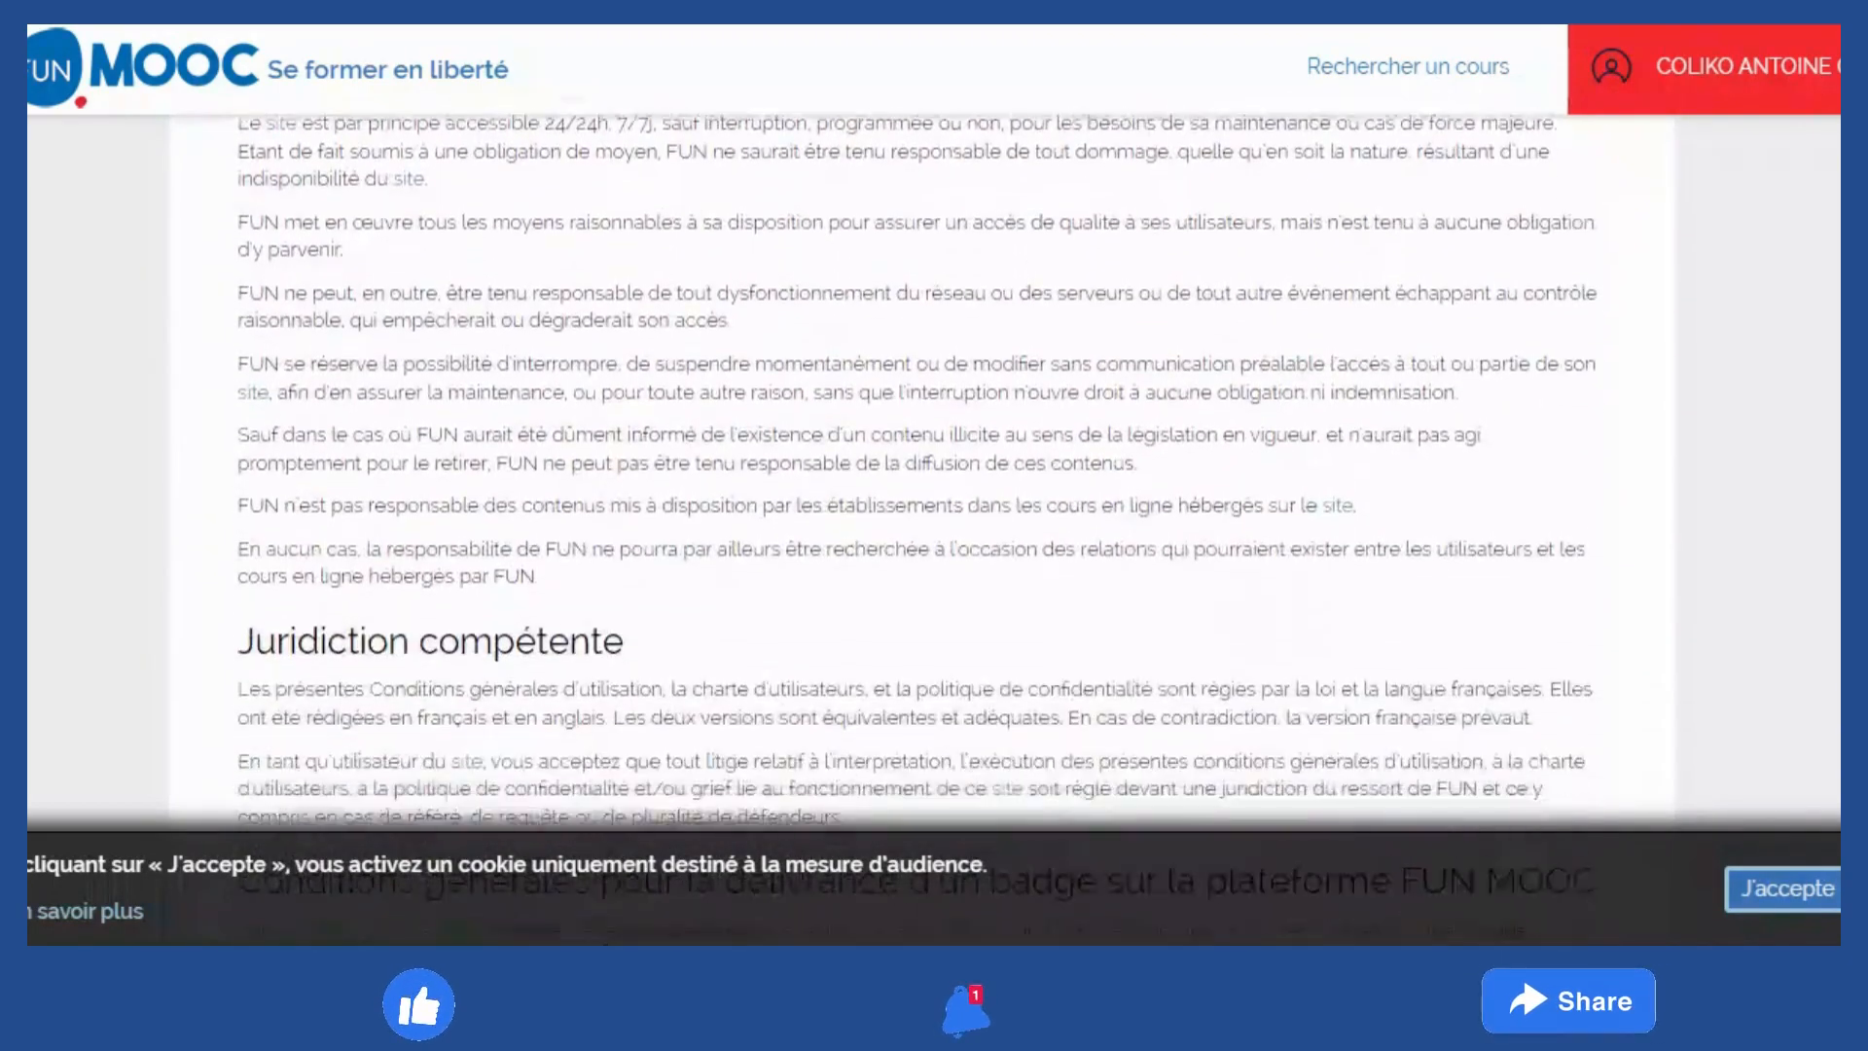
scroll(923, 533, "down", 15)
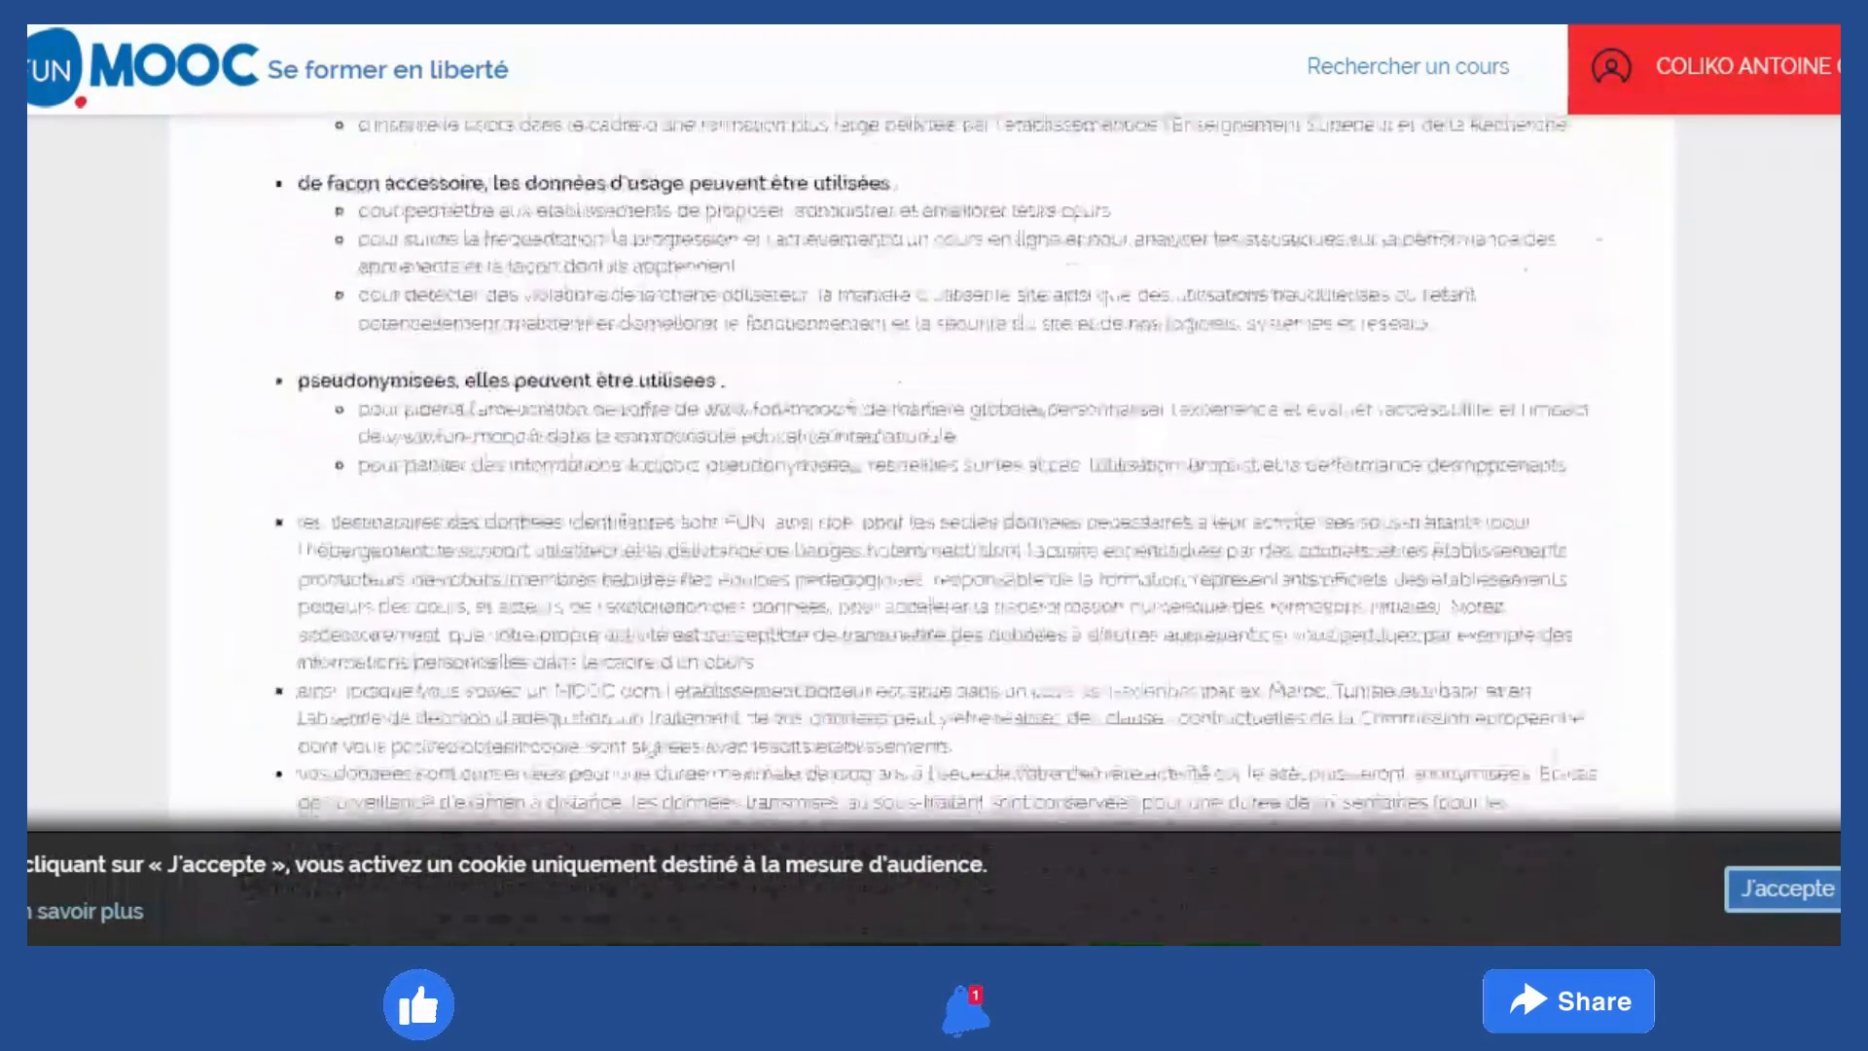
scroll(923, 533, "down", 15)
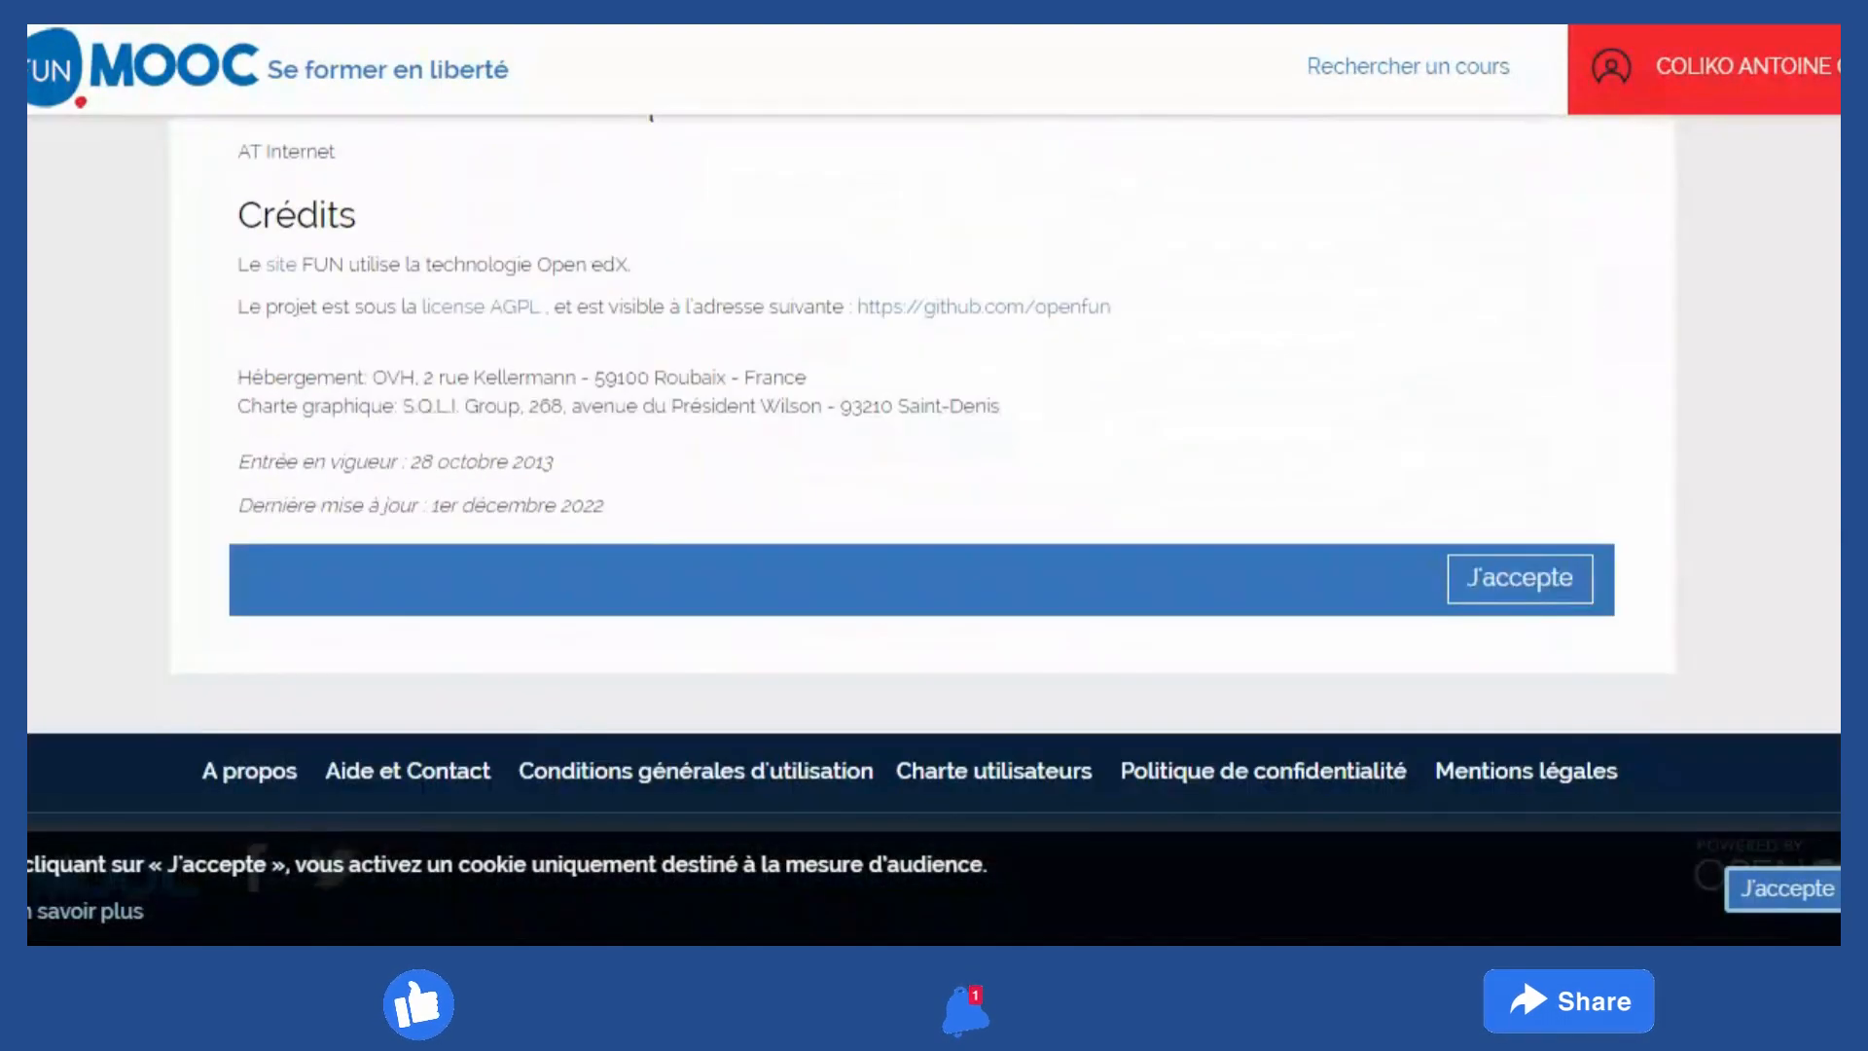
Accept the updated terms and go from the empty dashboard to 'Rechercher un cours'
left_click(1522, 581)
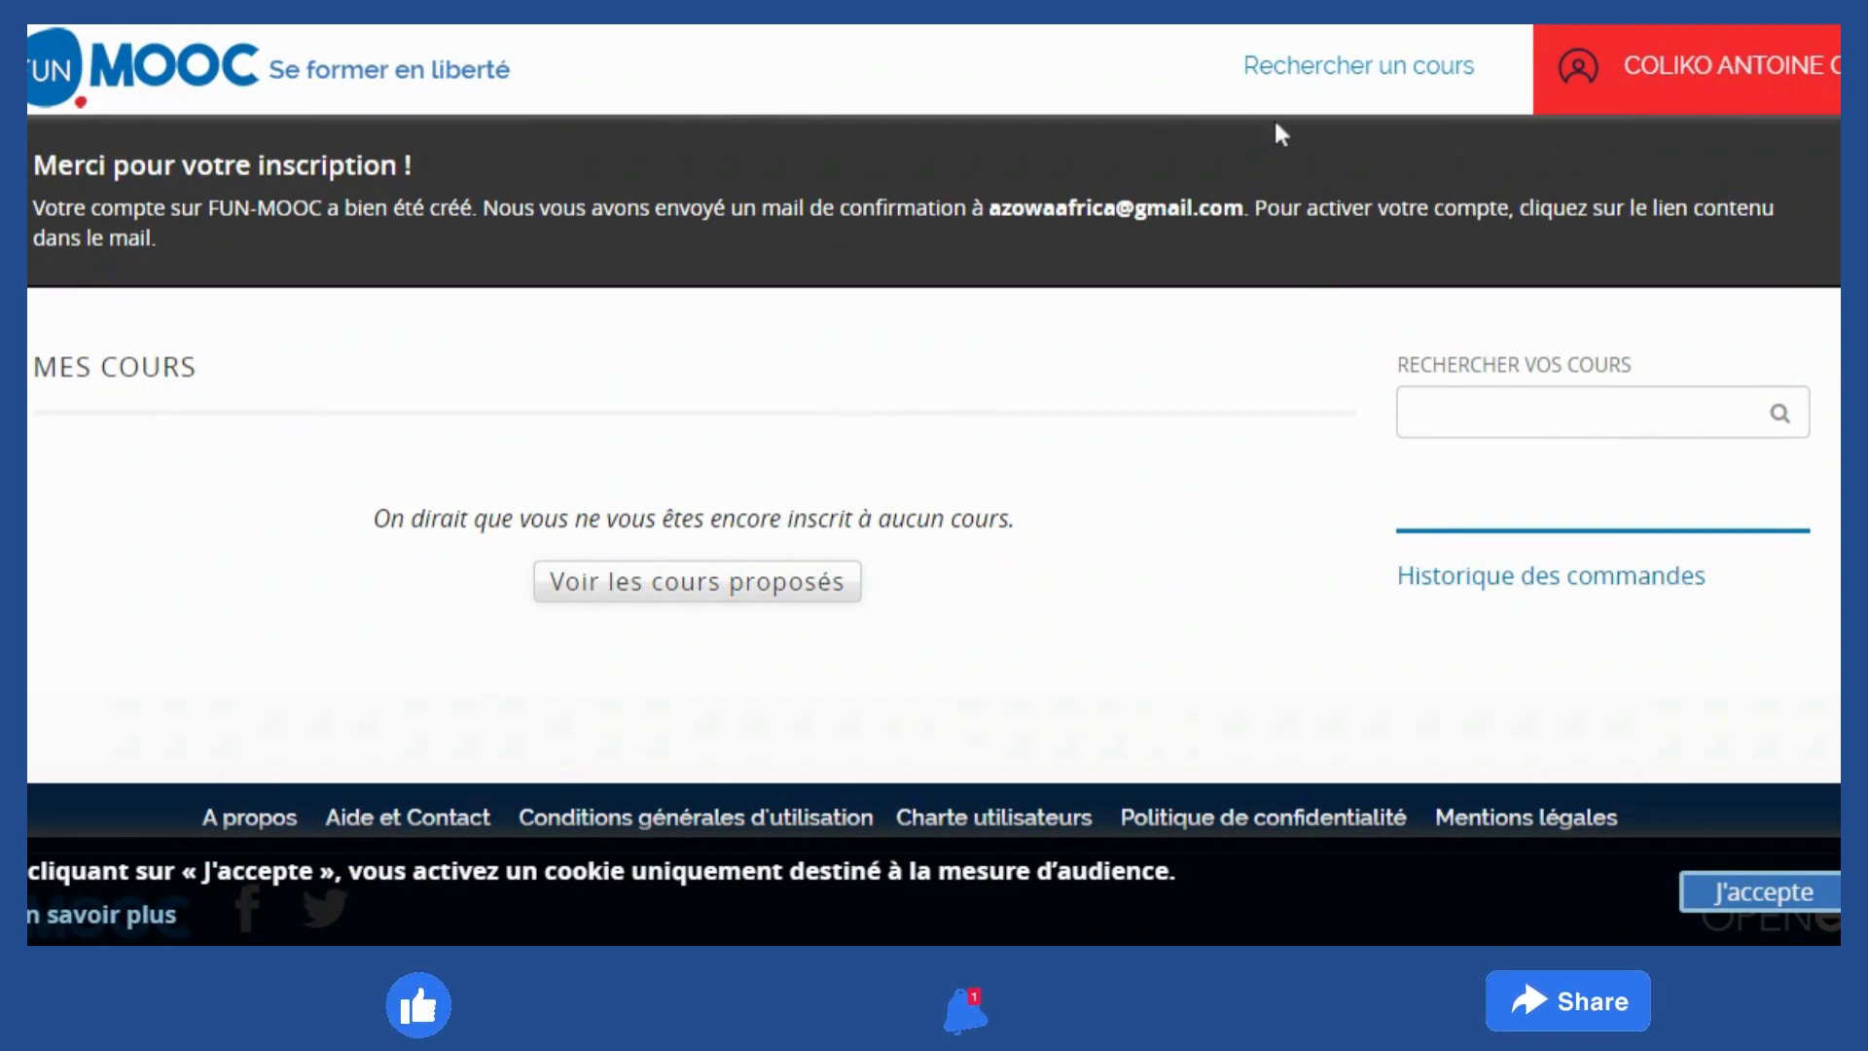
left_click(1325, 68)
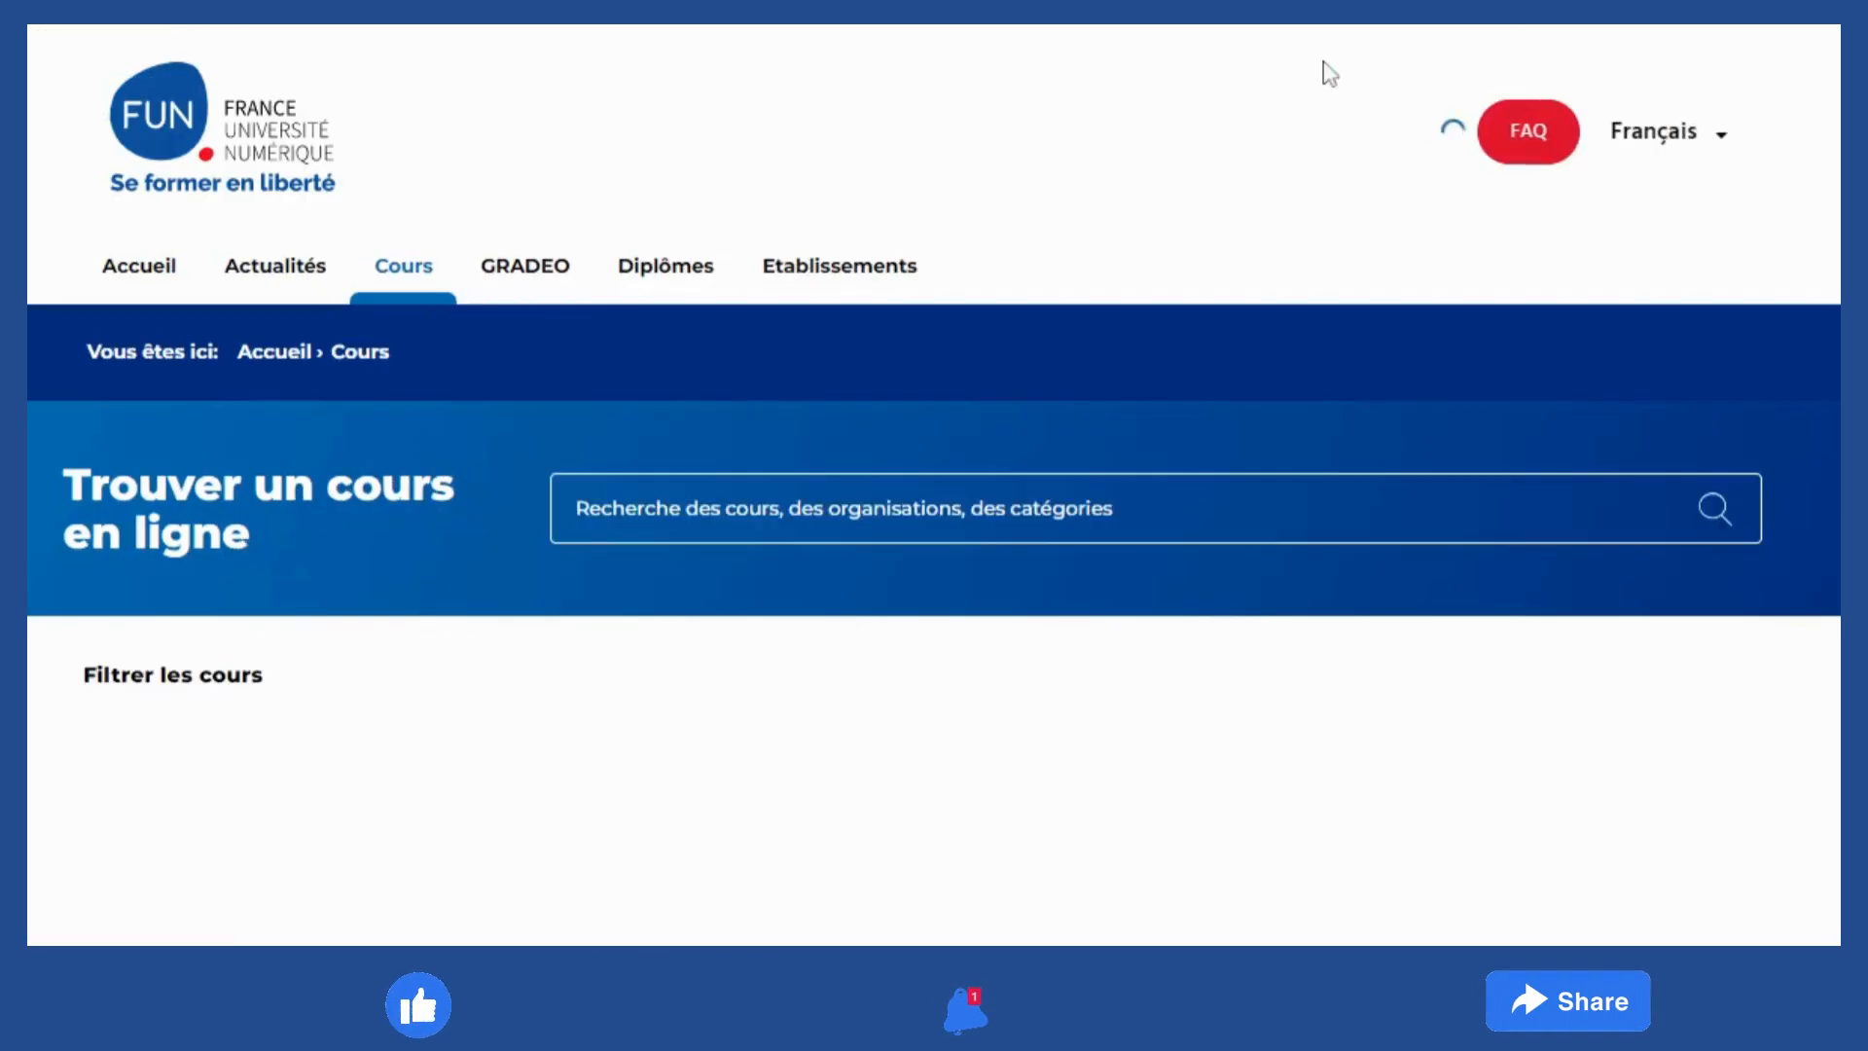
Filter the catalogue to upcoming (Bientôt) courses taught in Français
scroll(1408, 346, "down", 4)
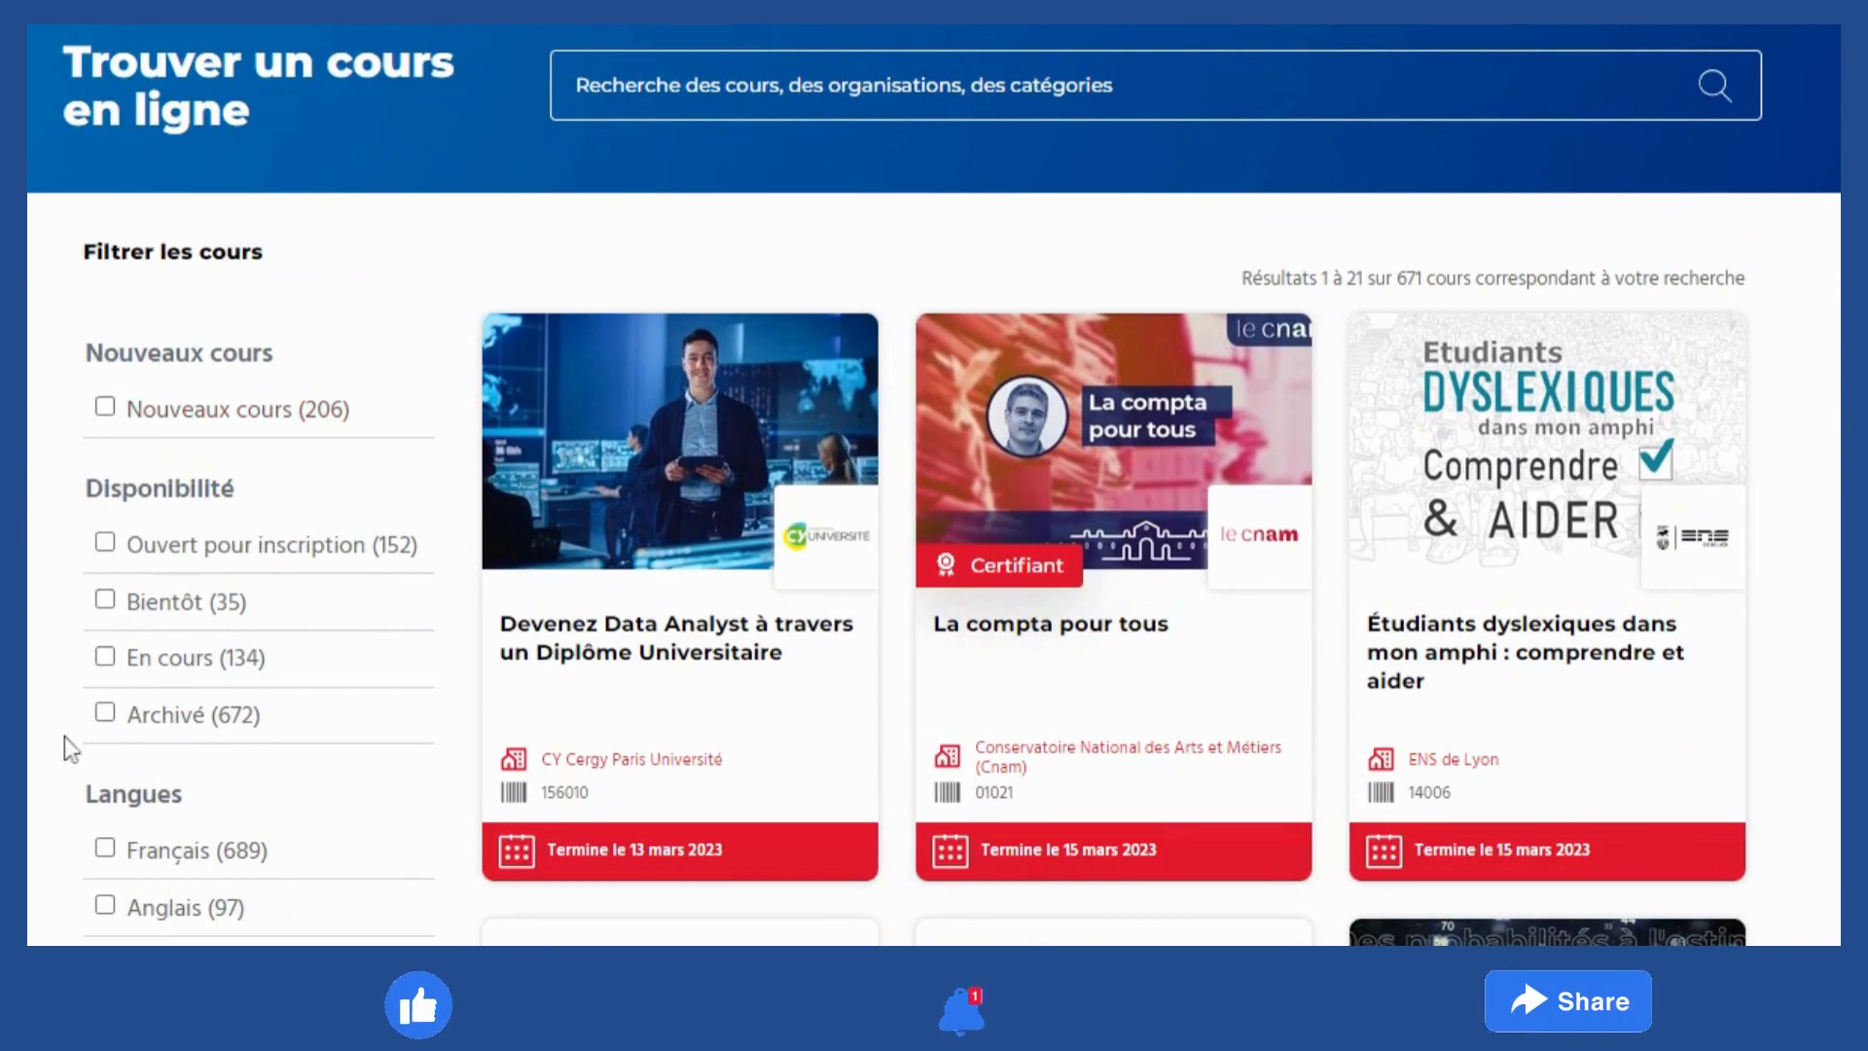
left_click(104, 601)
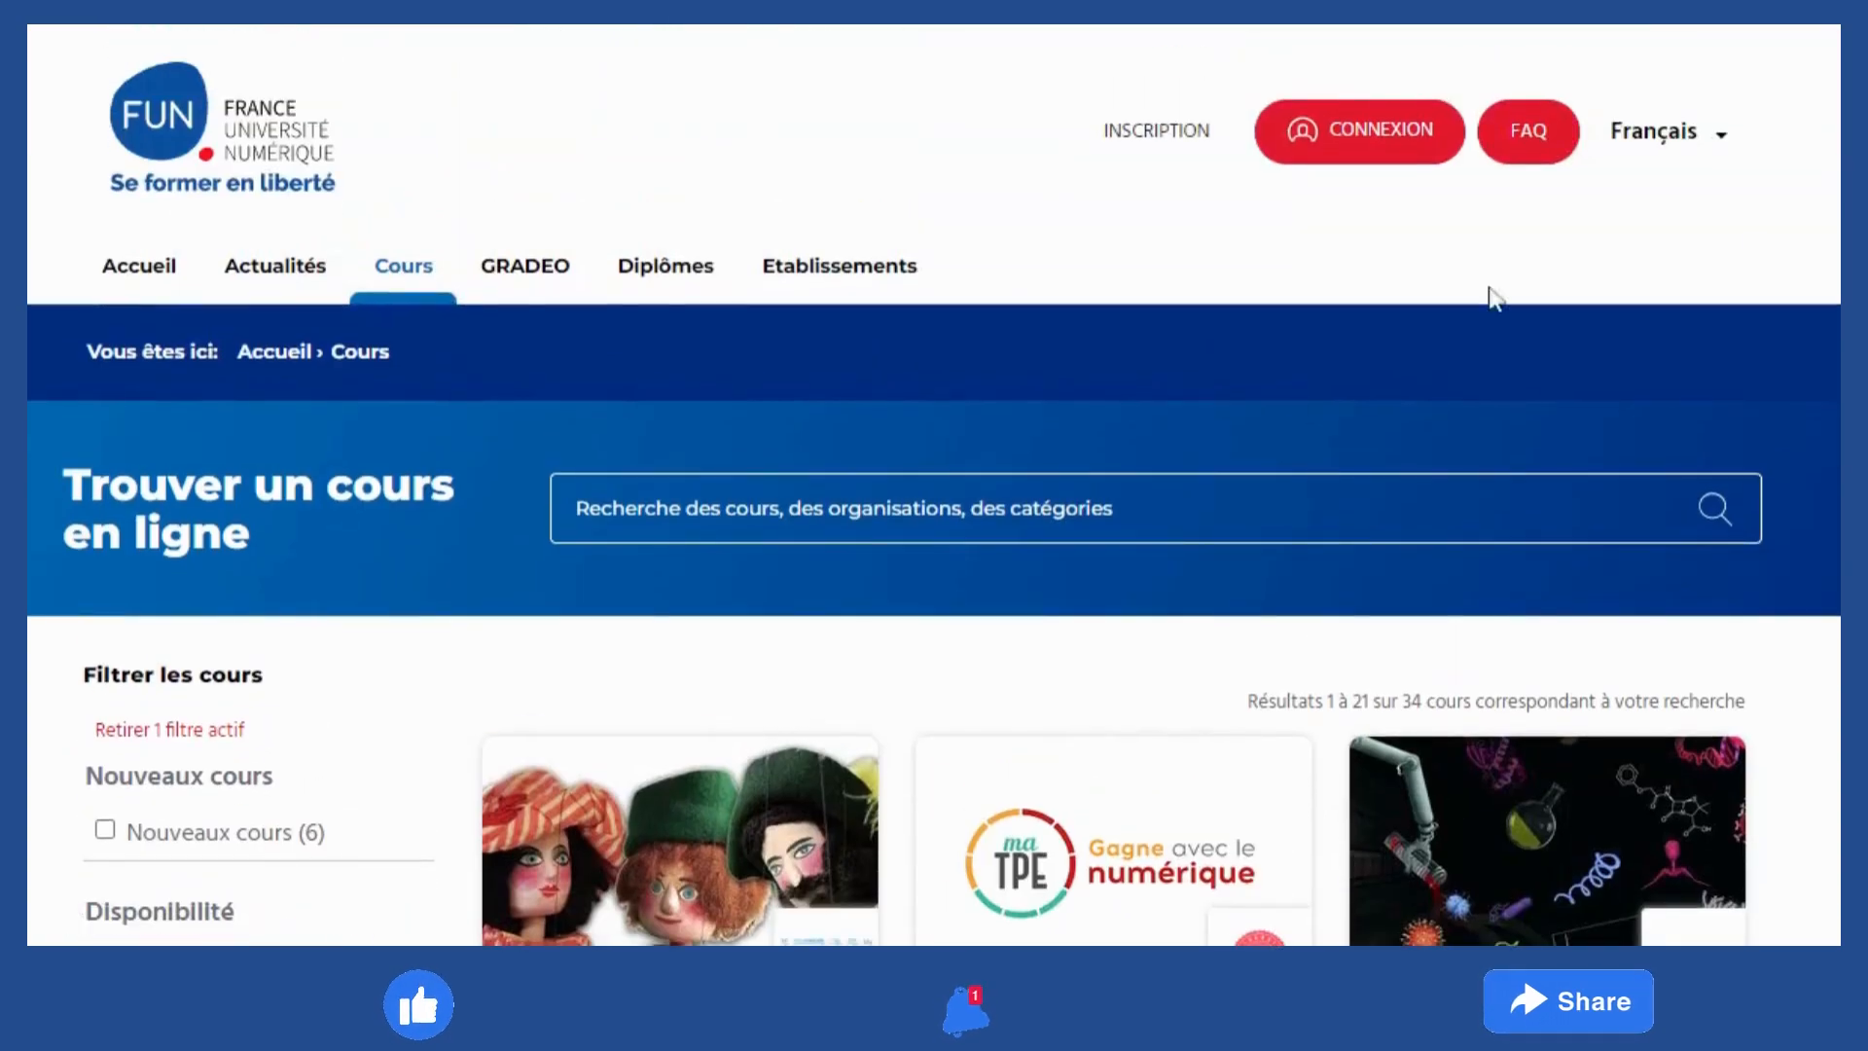
scroll(275, 329, "down", 10)
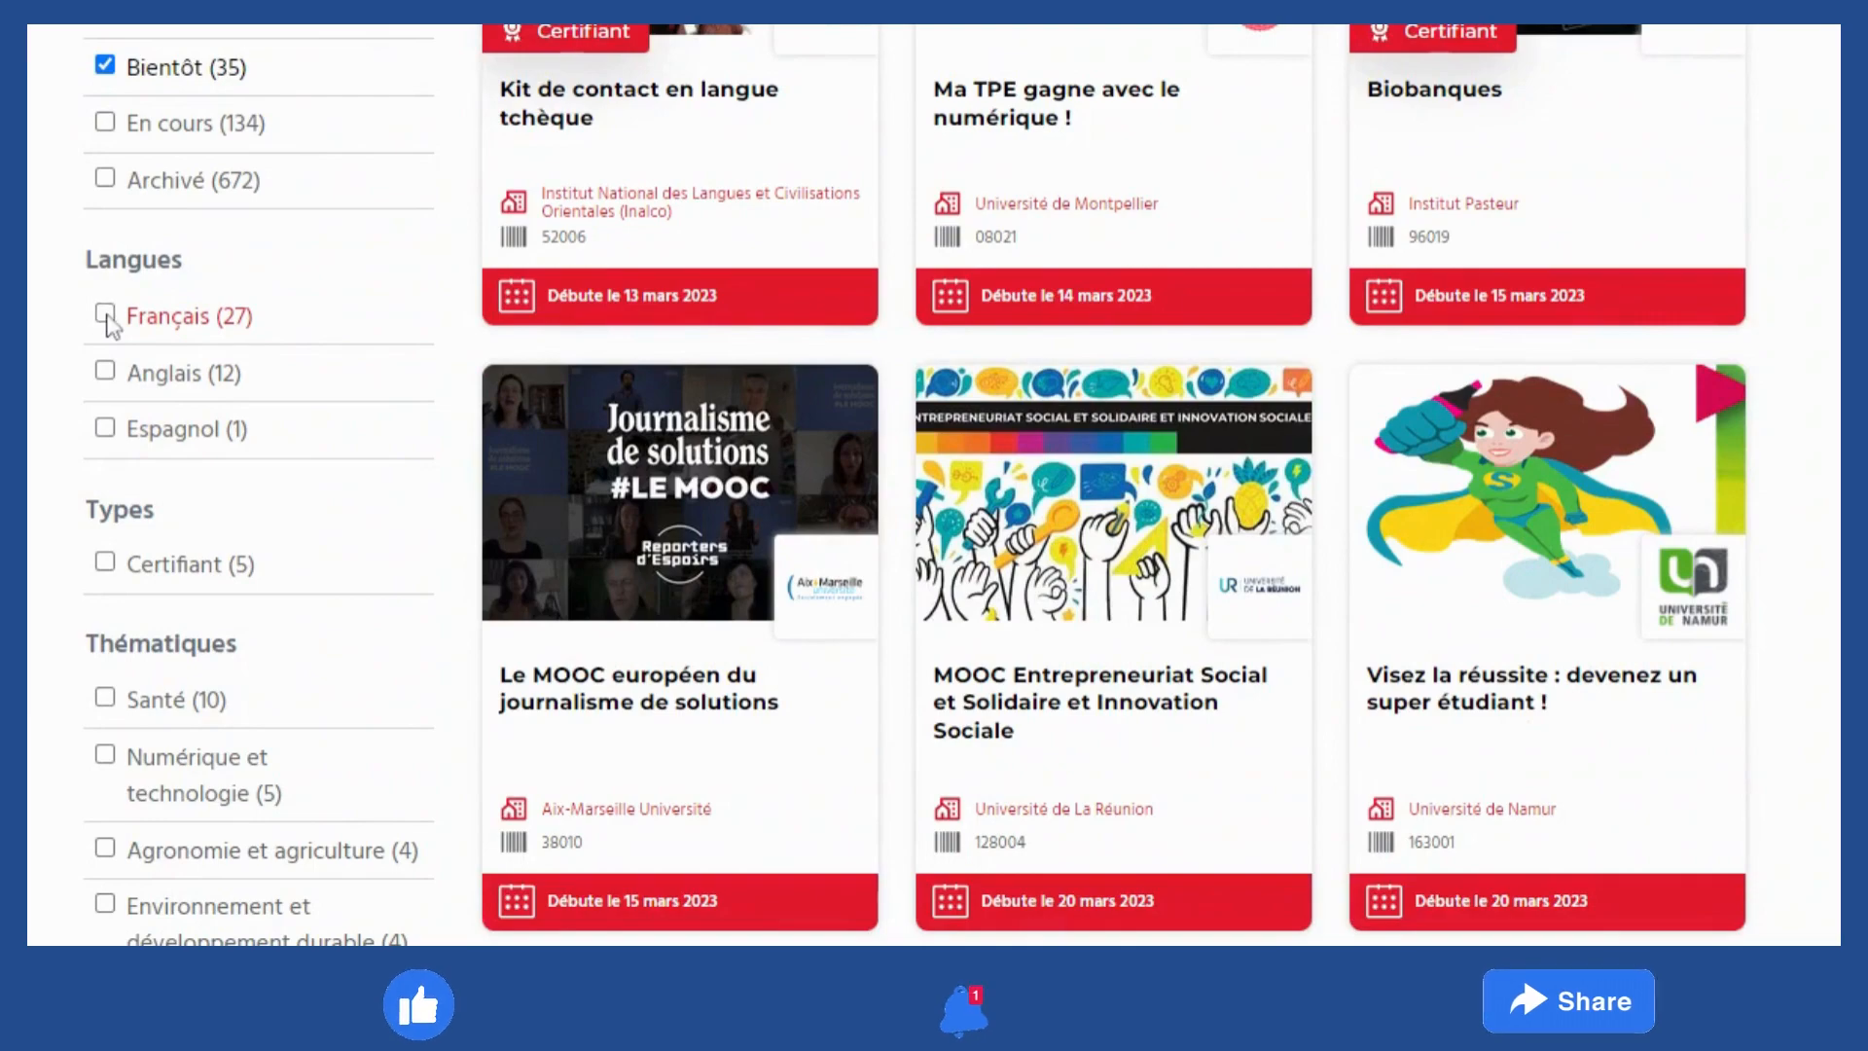
left_click(104, 314)
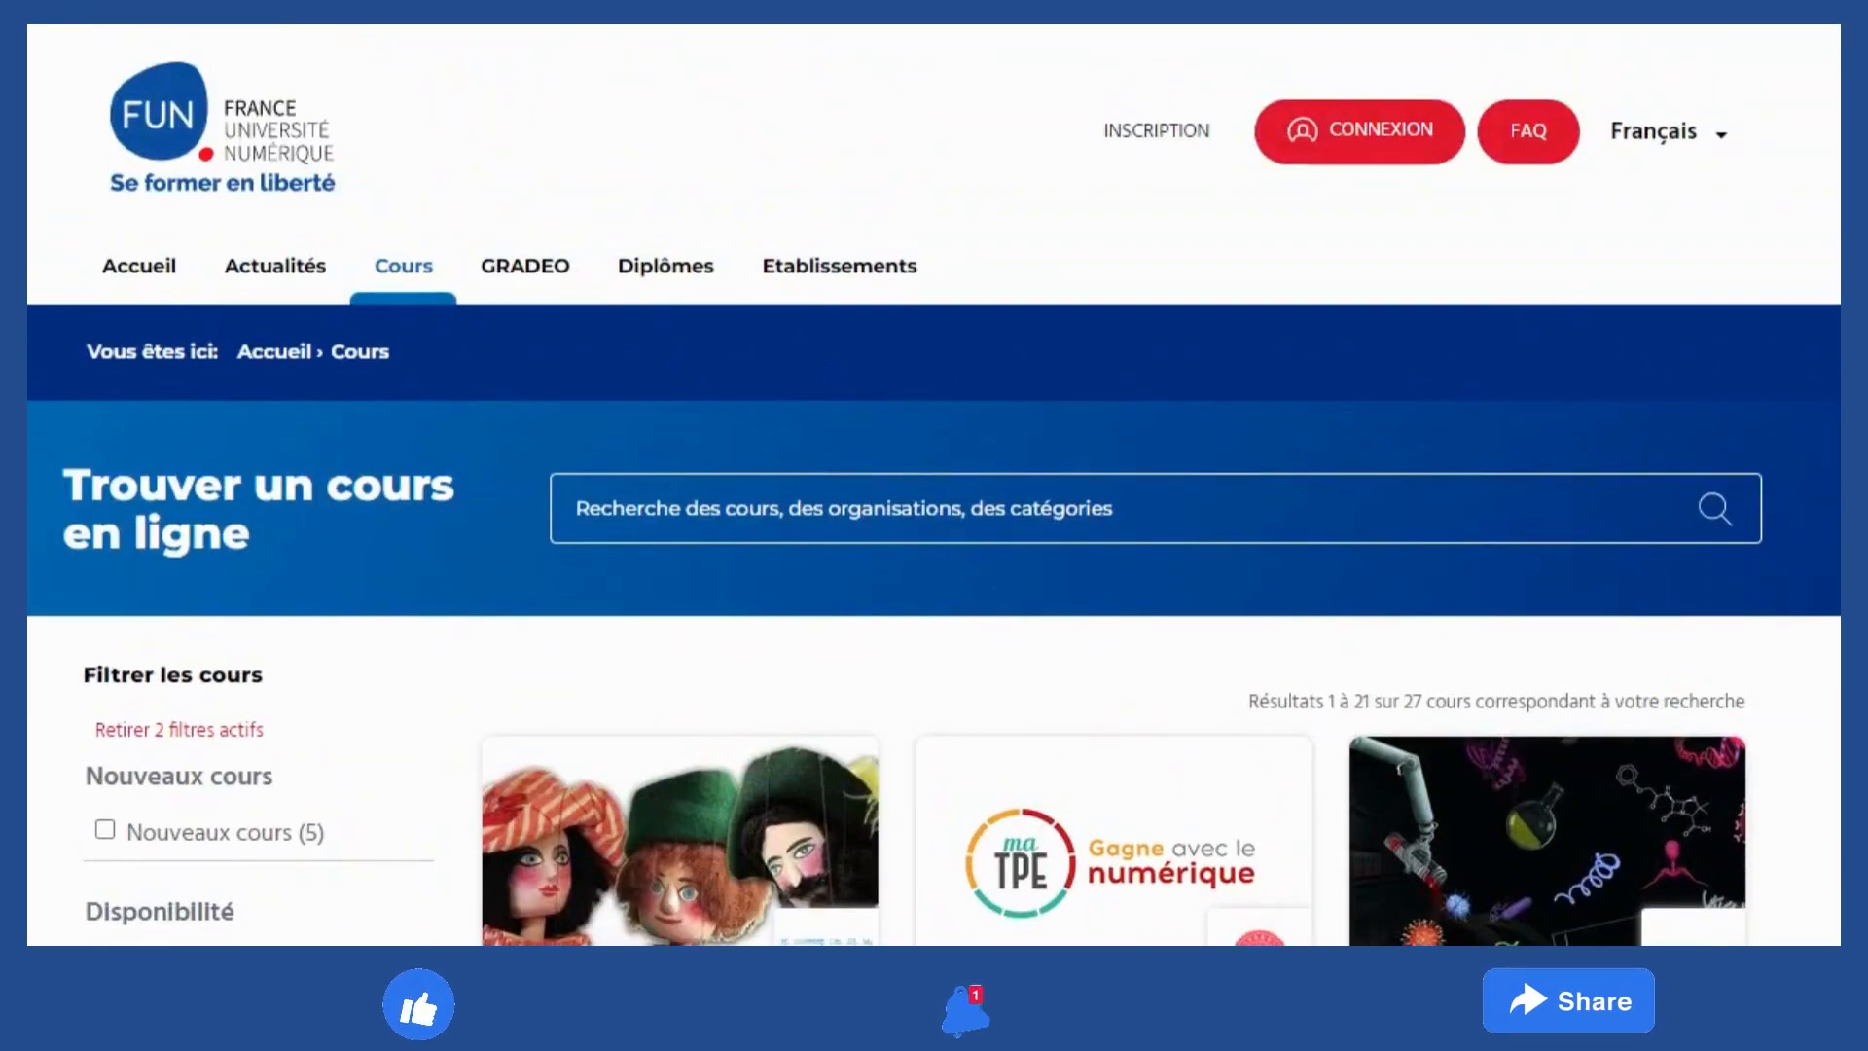
Add the Numérique et technologie theme filter and open the 'Ma TPE gagne avec le numérique !' course
scroll(1712, 331, "down", 10)
scroll(1801, 376, "up", 1)
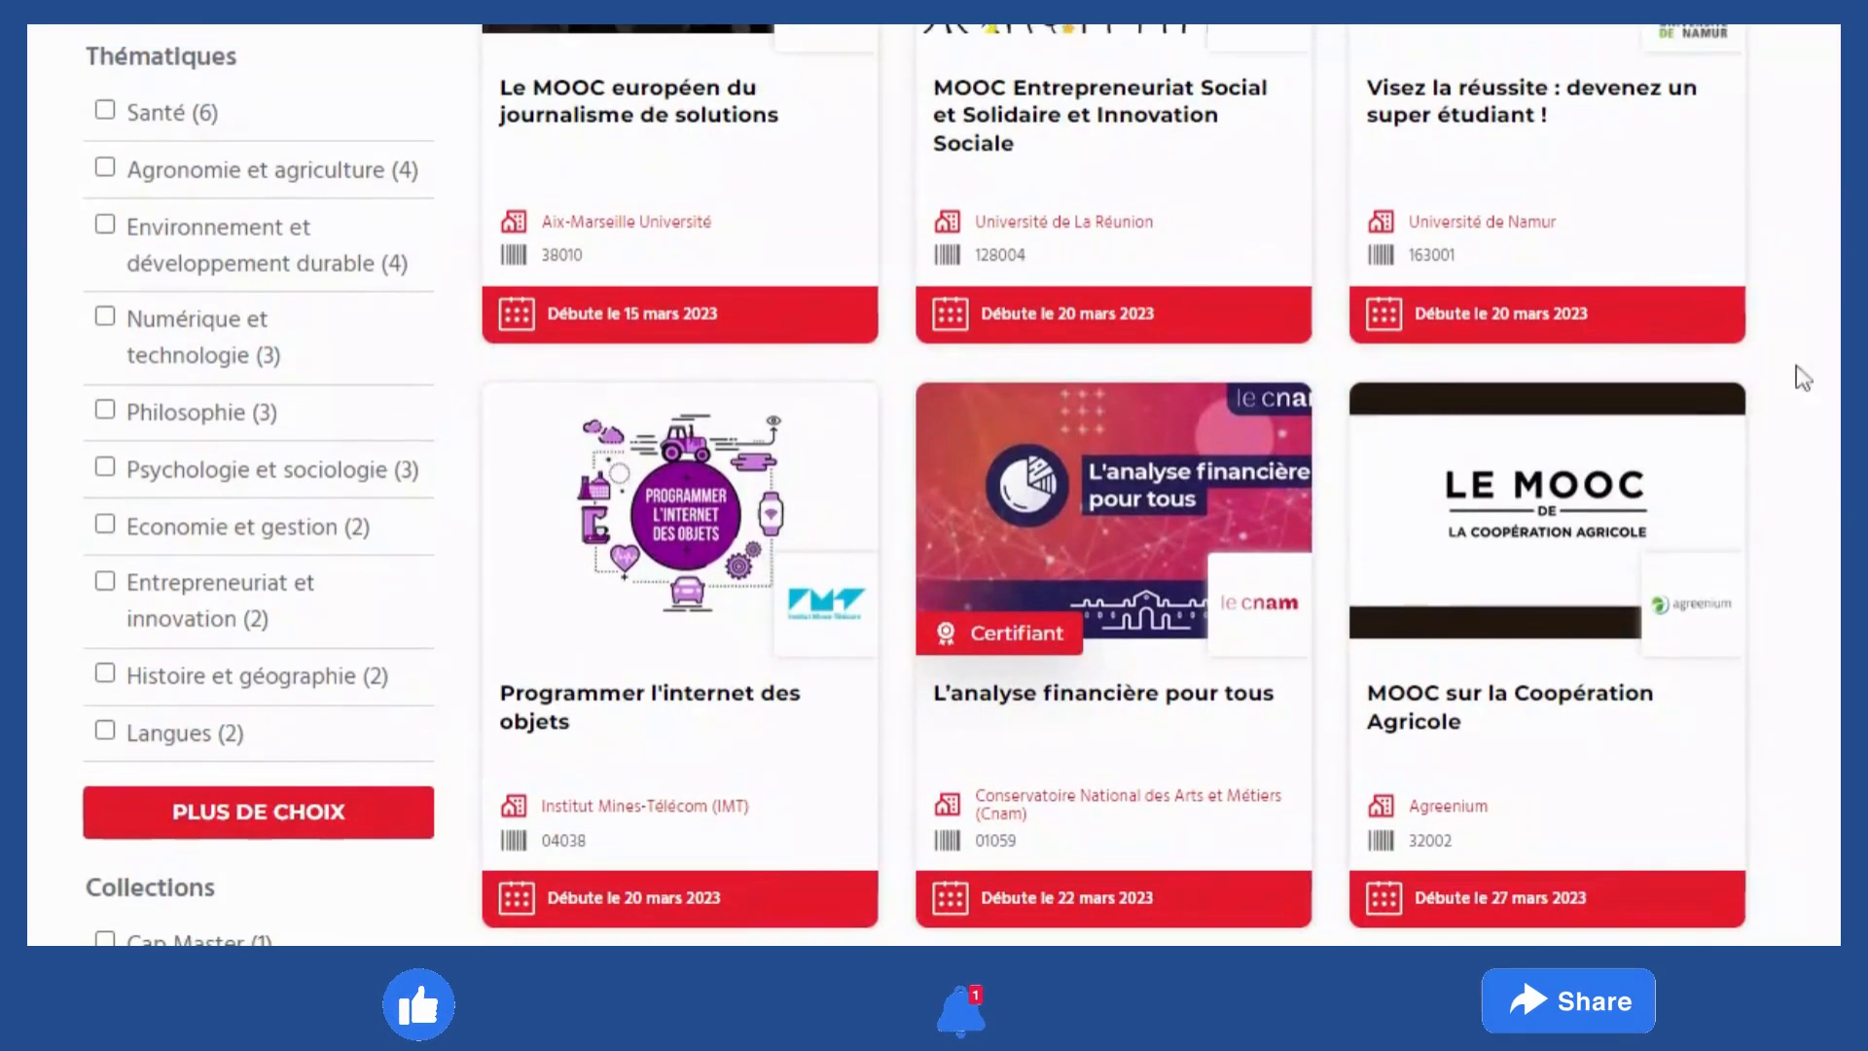
left_click(176, 336)
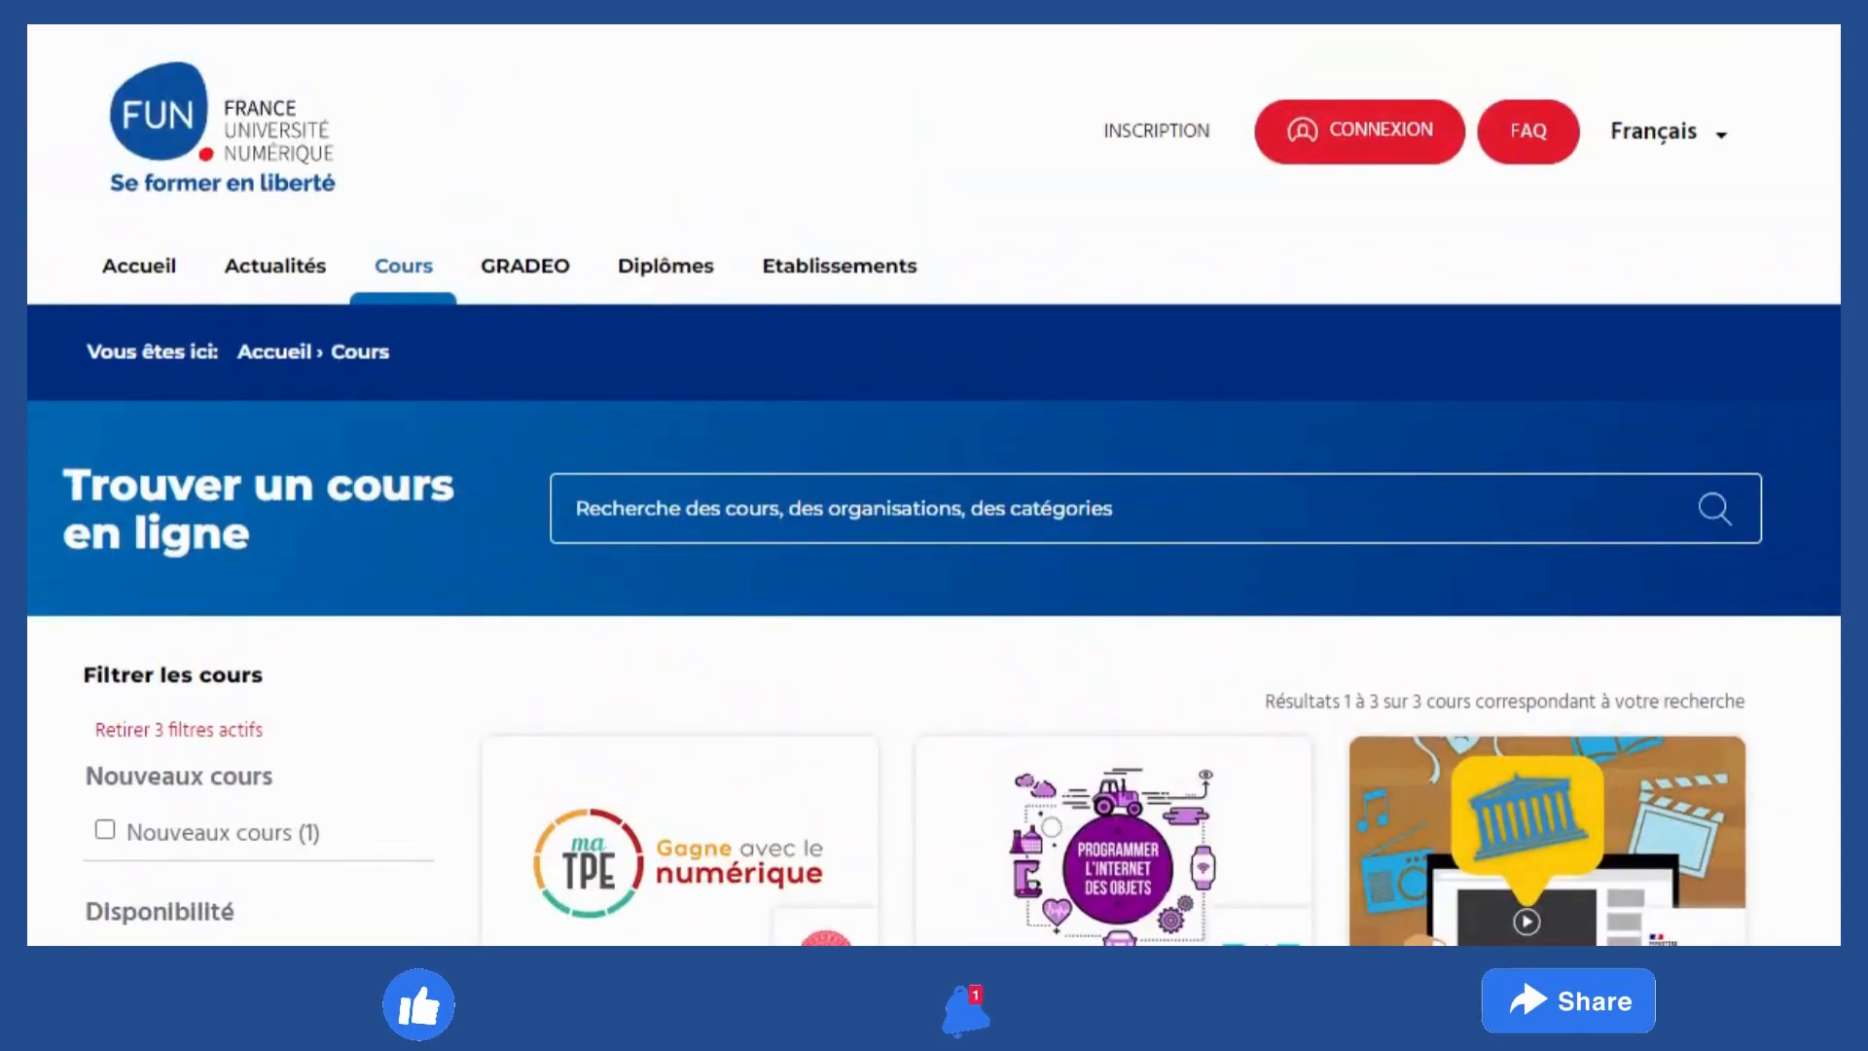
scroll(721, 577, "down", 5)
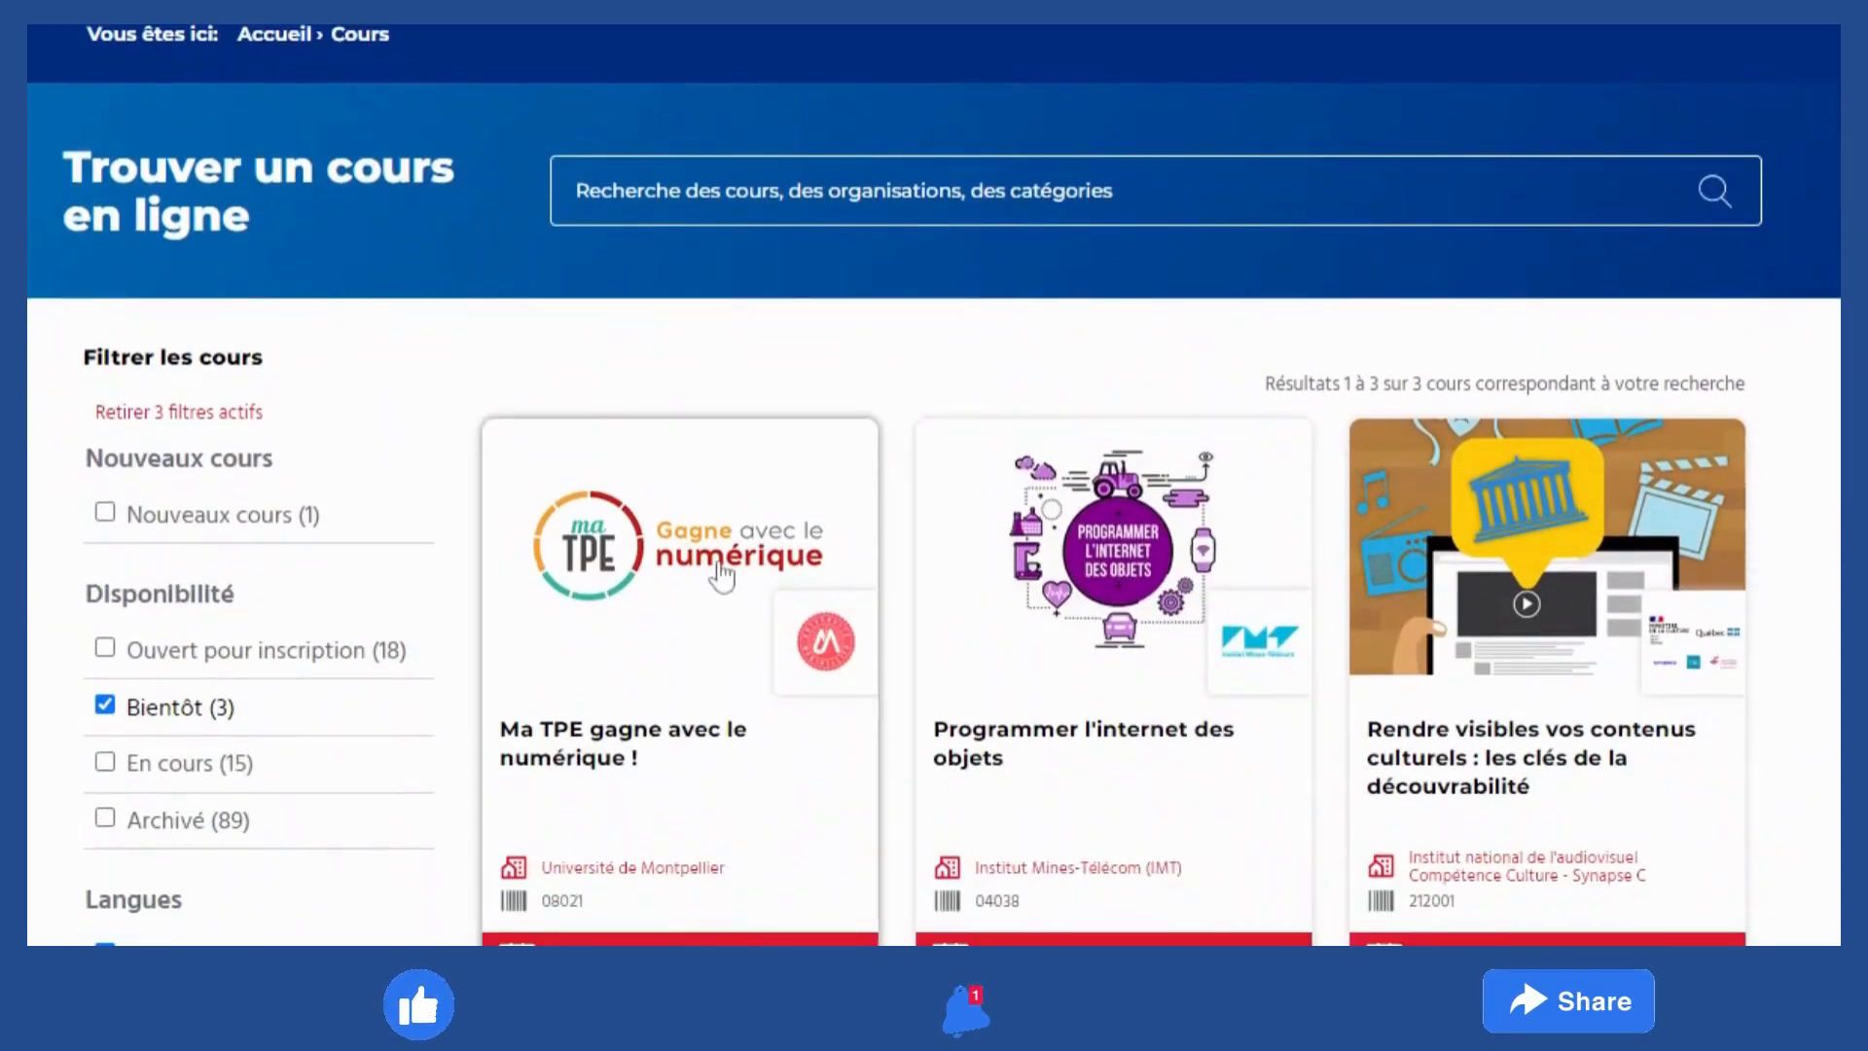
left_click(720, 575)
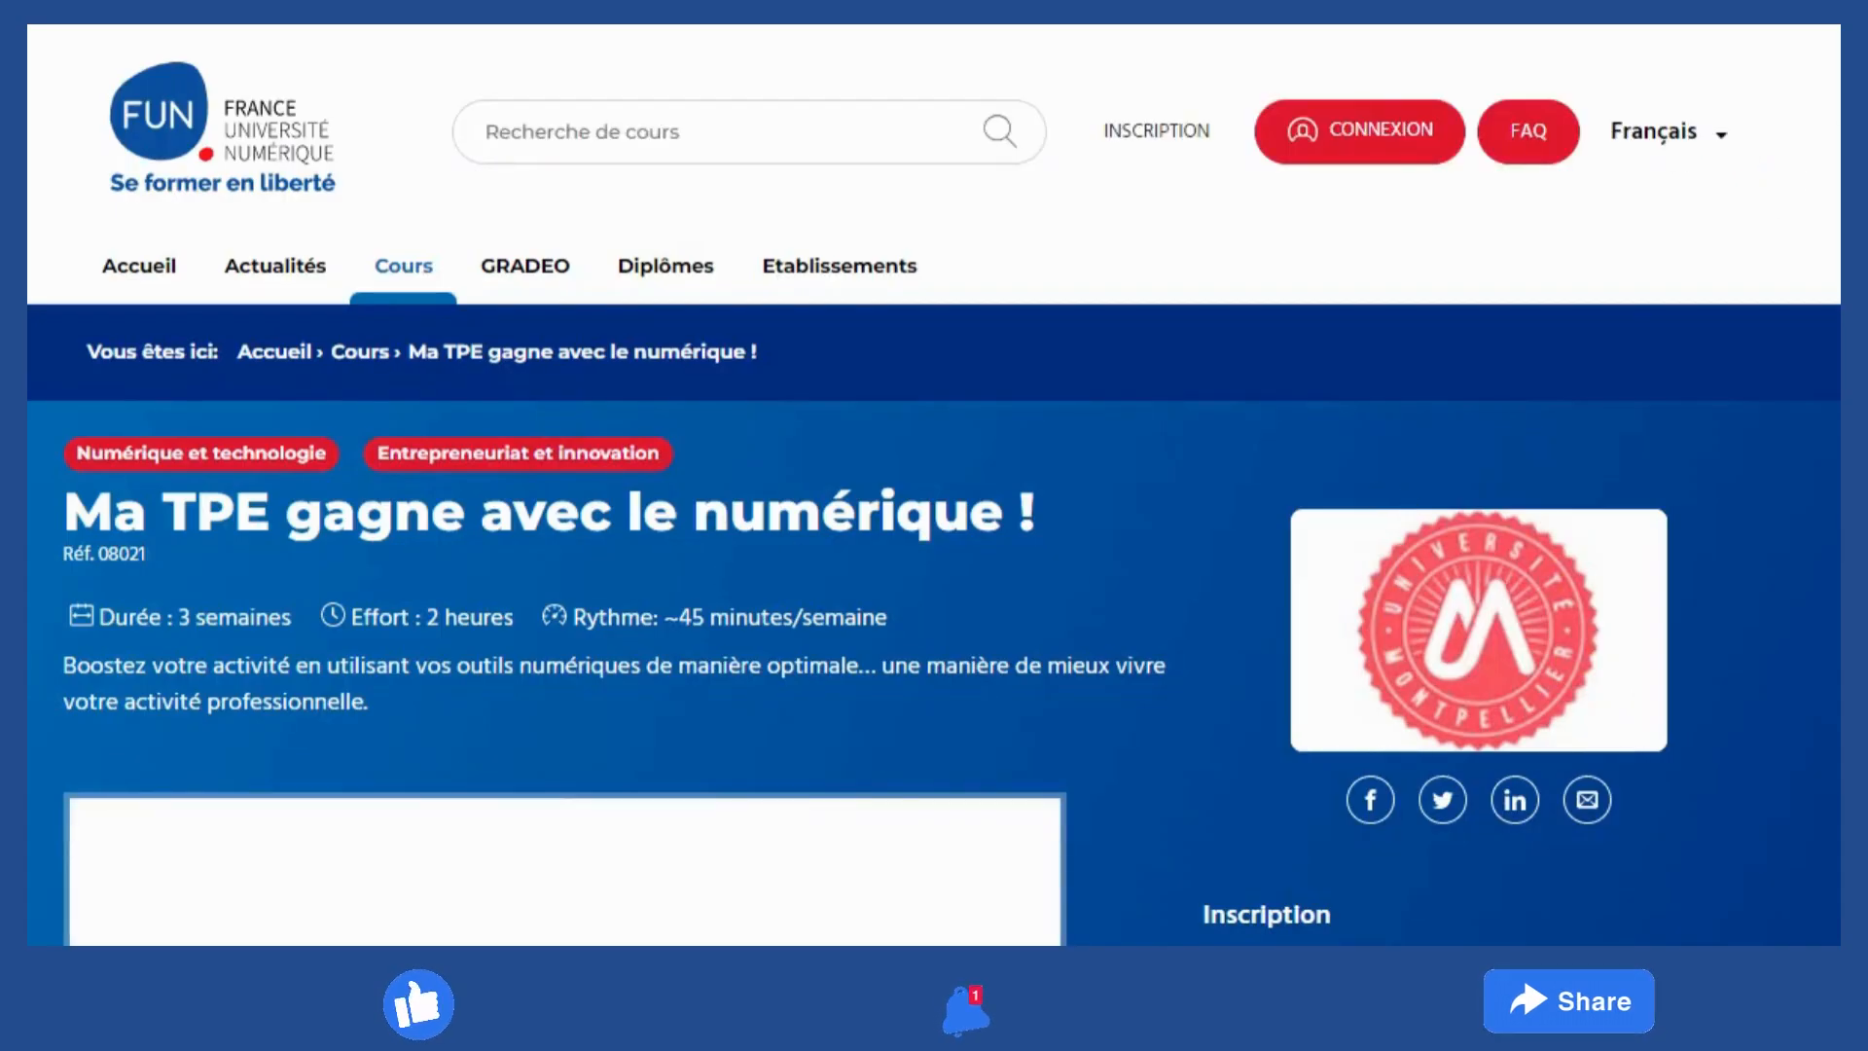
scroll(1484, 278, "down", 10)
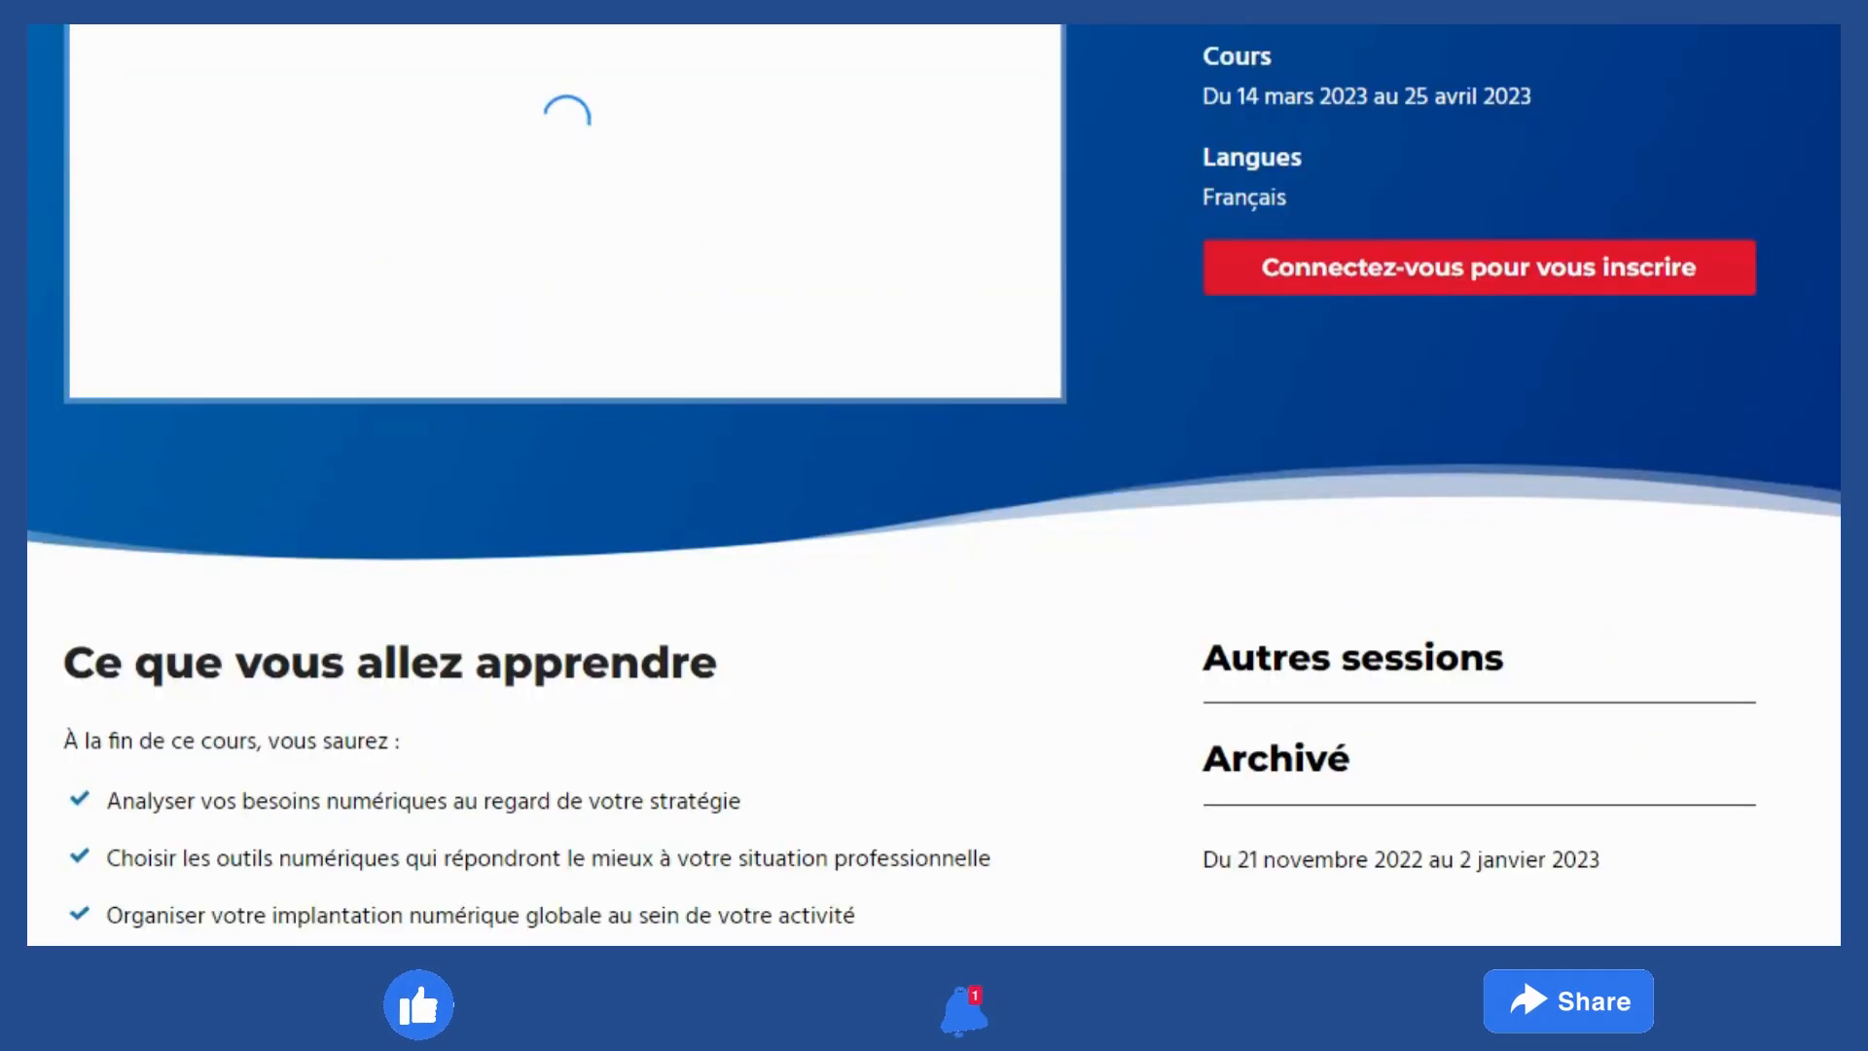
left_click(1481, 277)
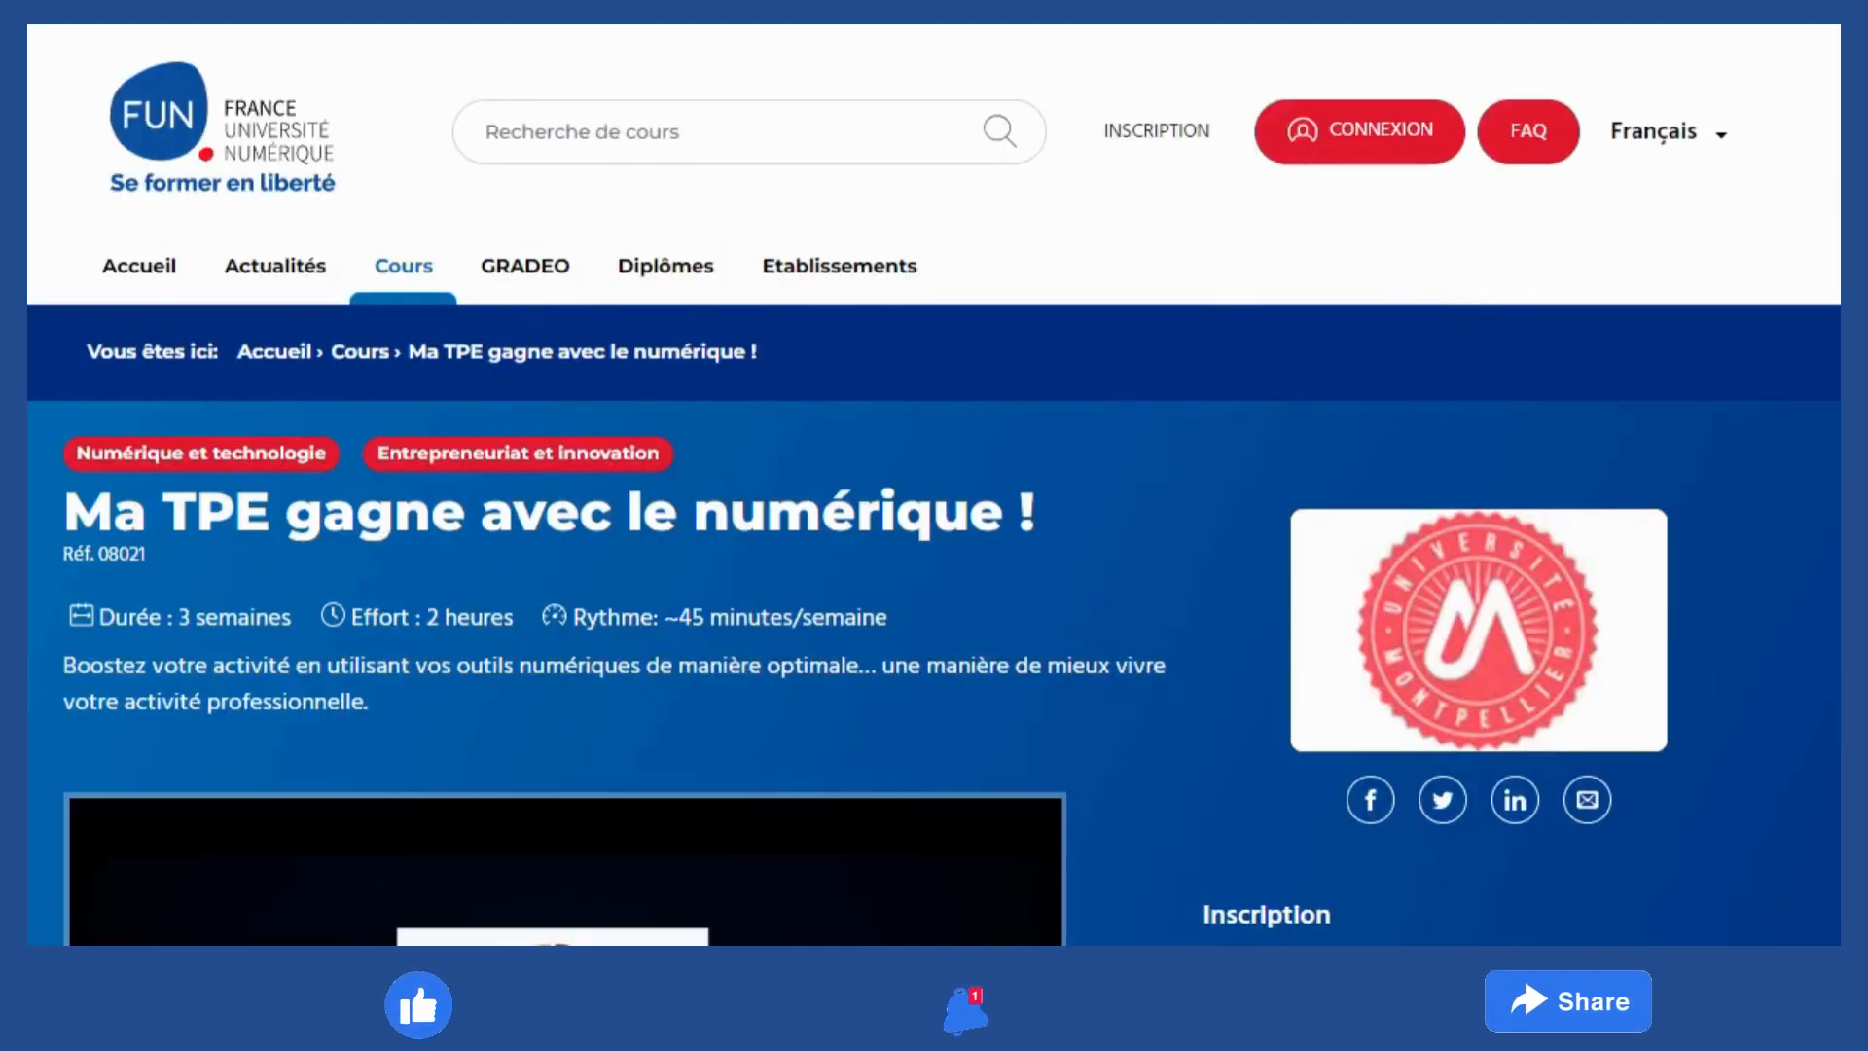
scroll(1440, 474, "down", 8)
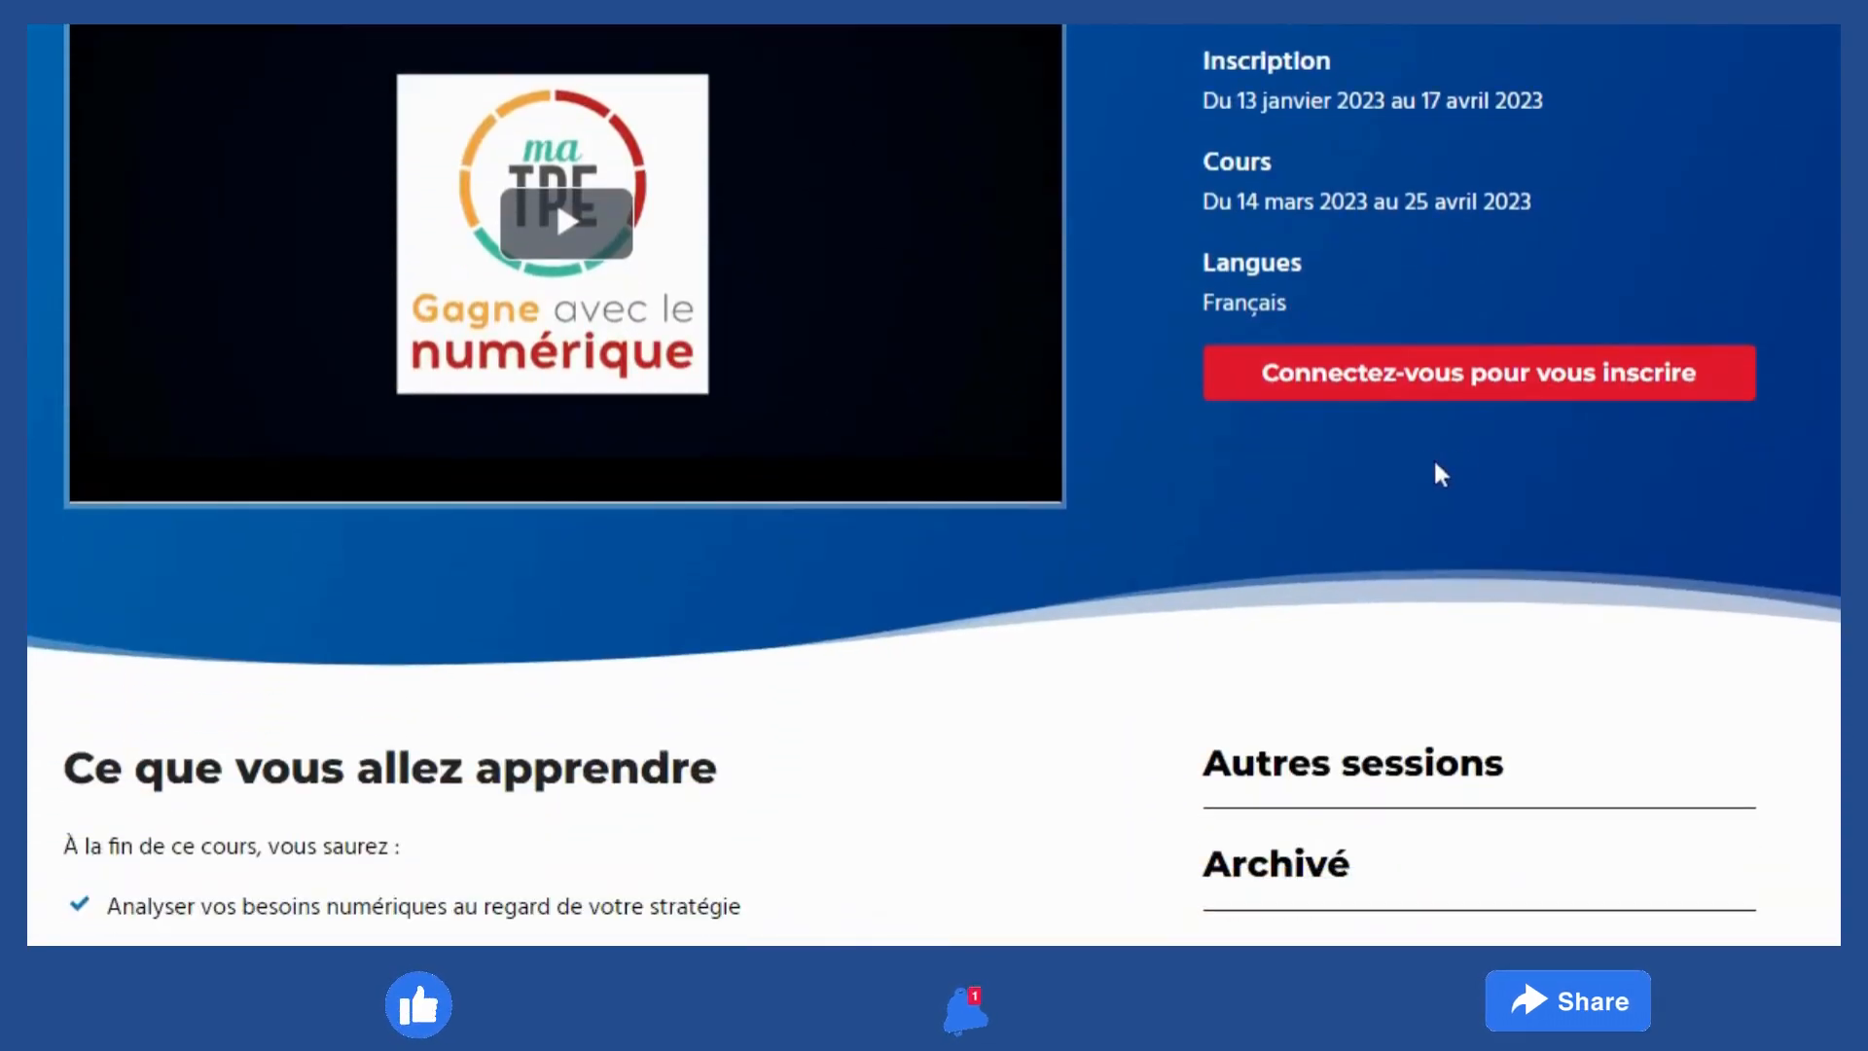
left_click(1430, 376)
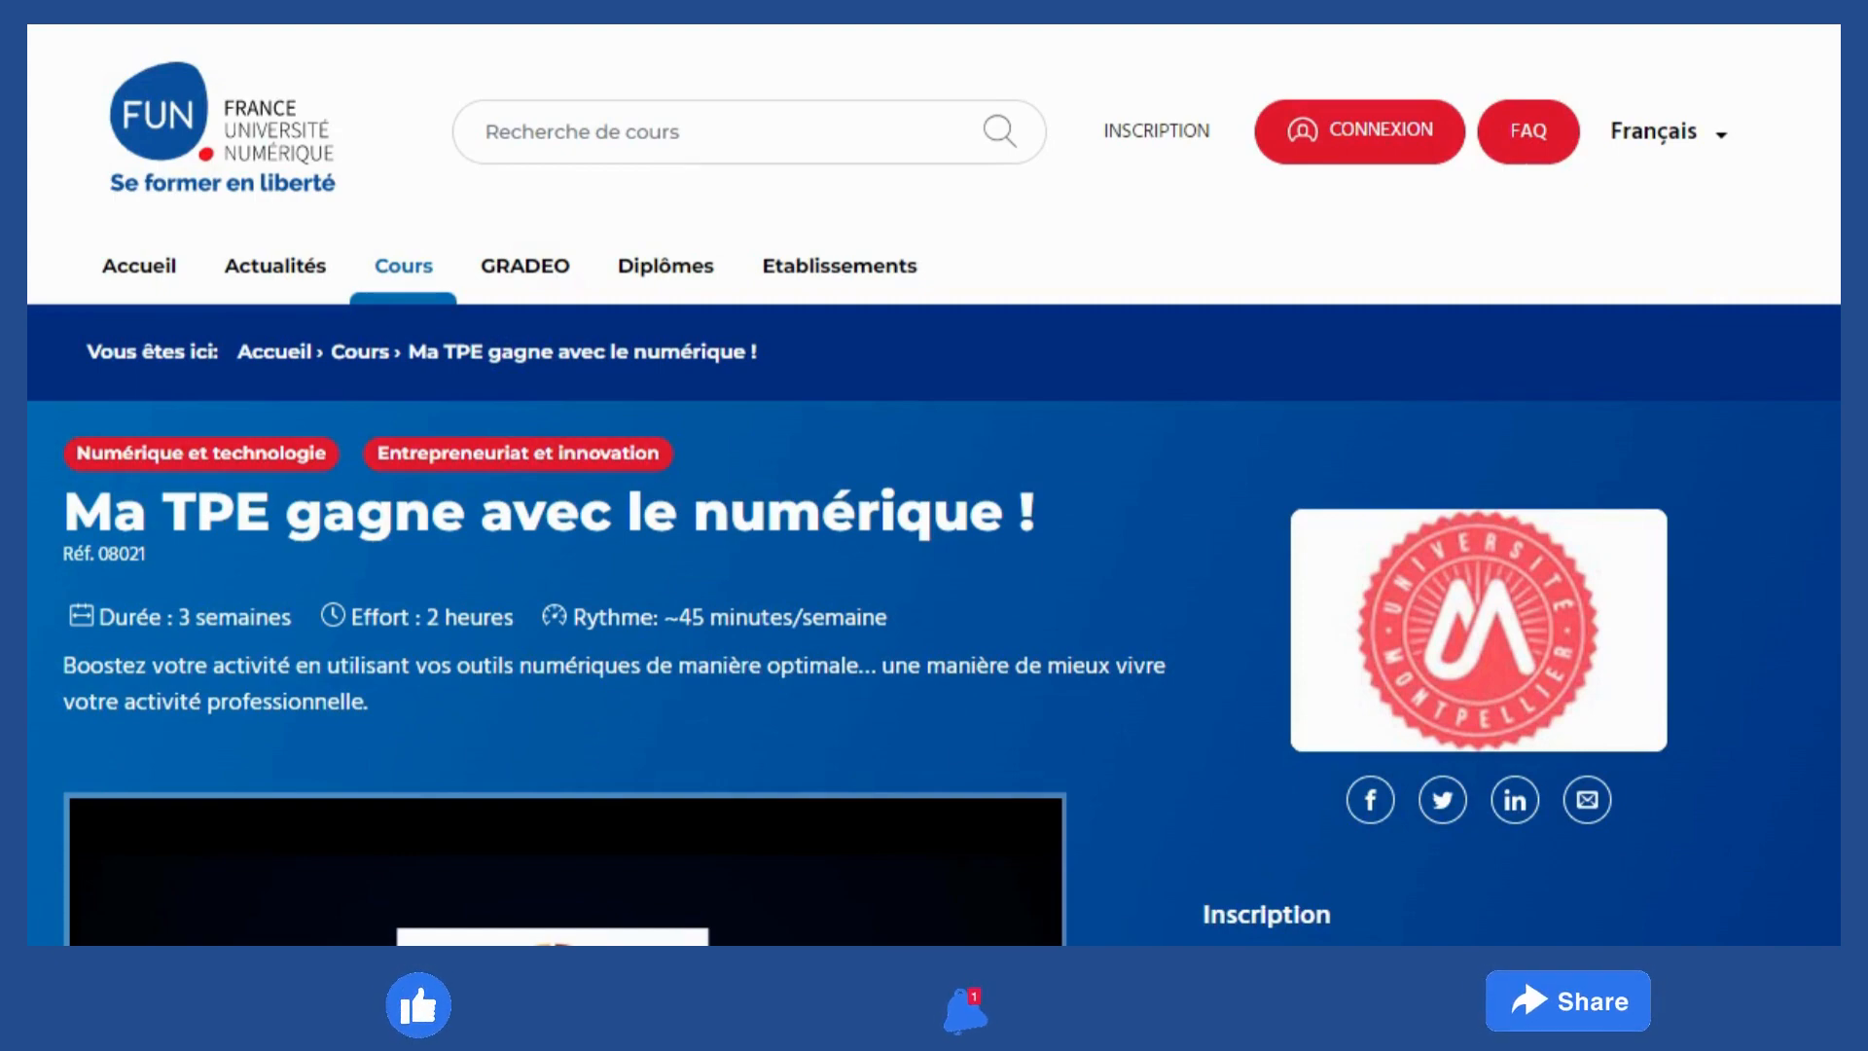
scroll(935, 487, "down", 10)
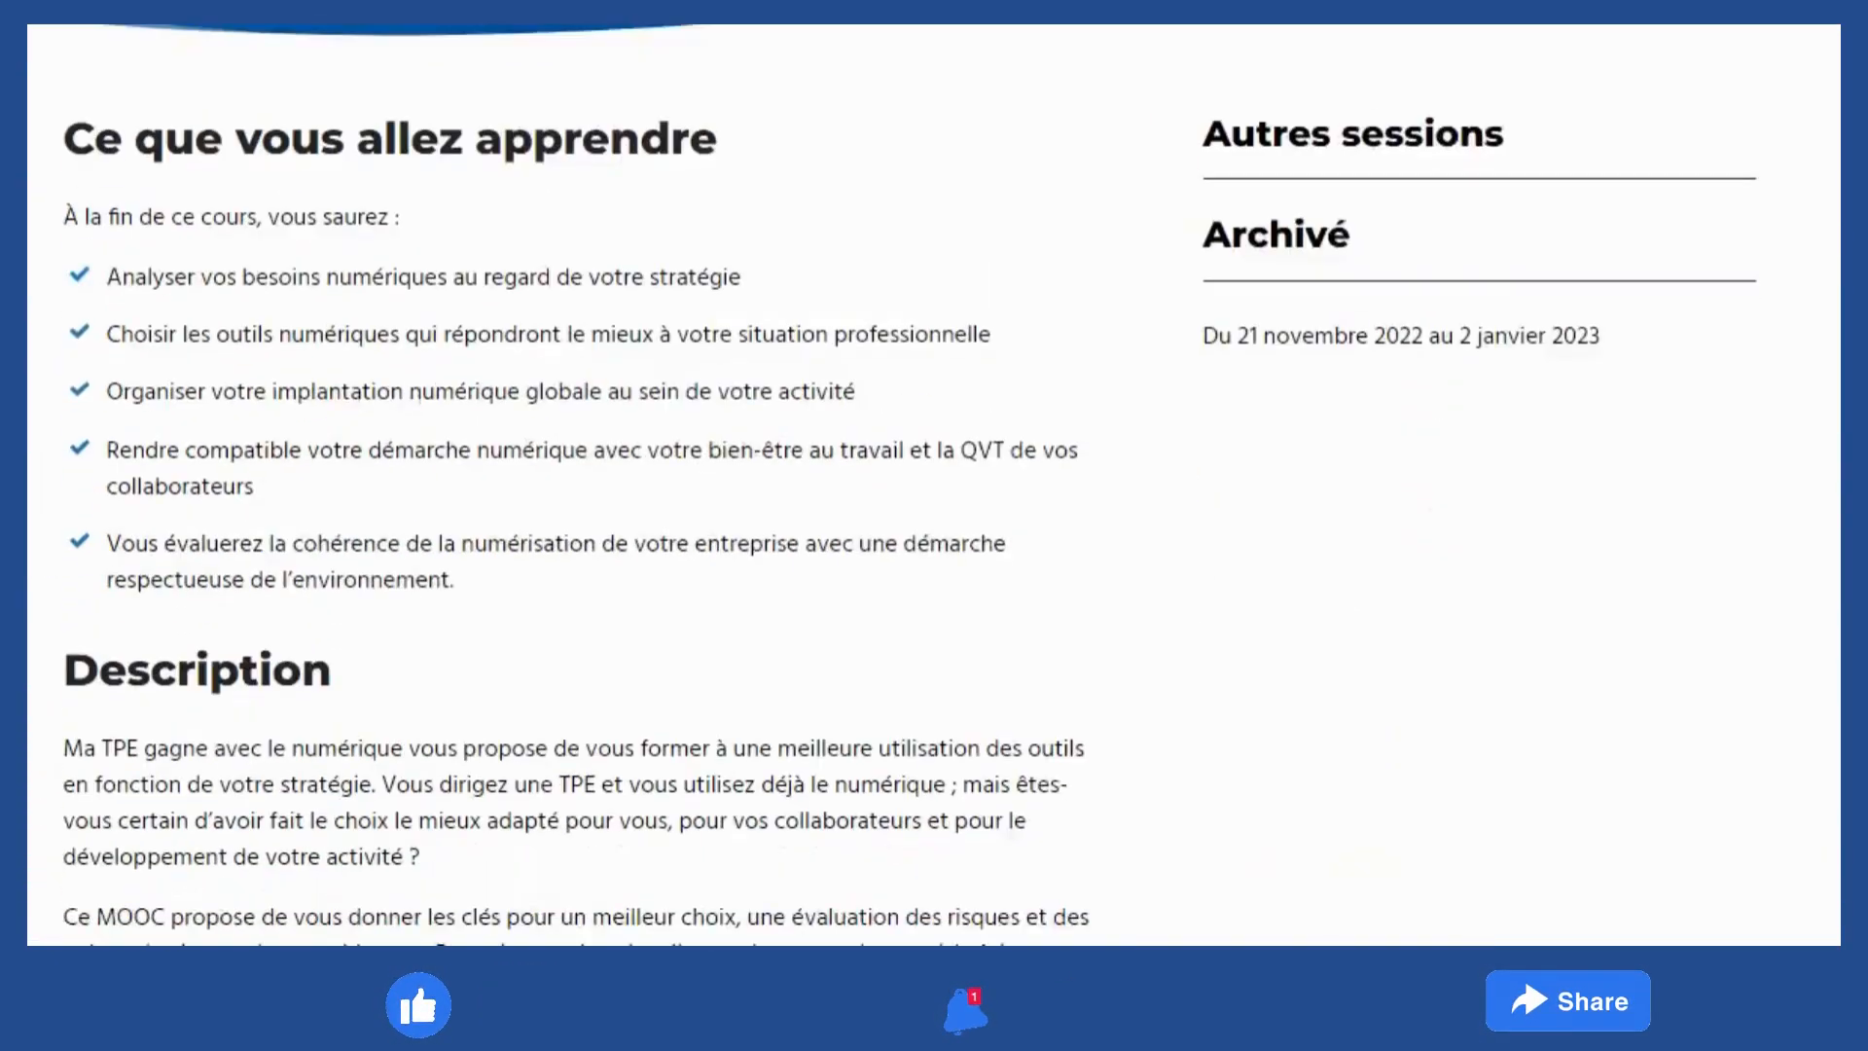
scroll(934, 487, "down", 15)
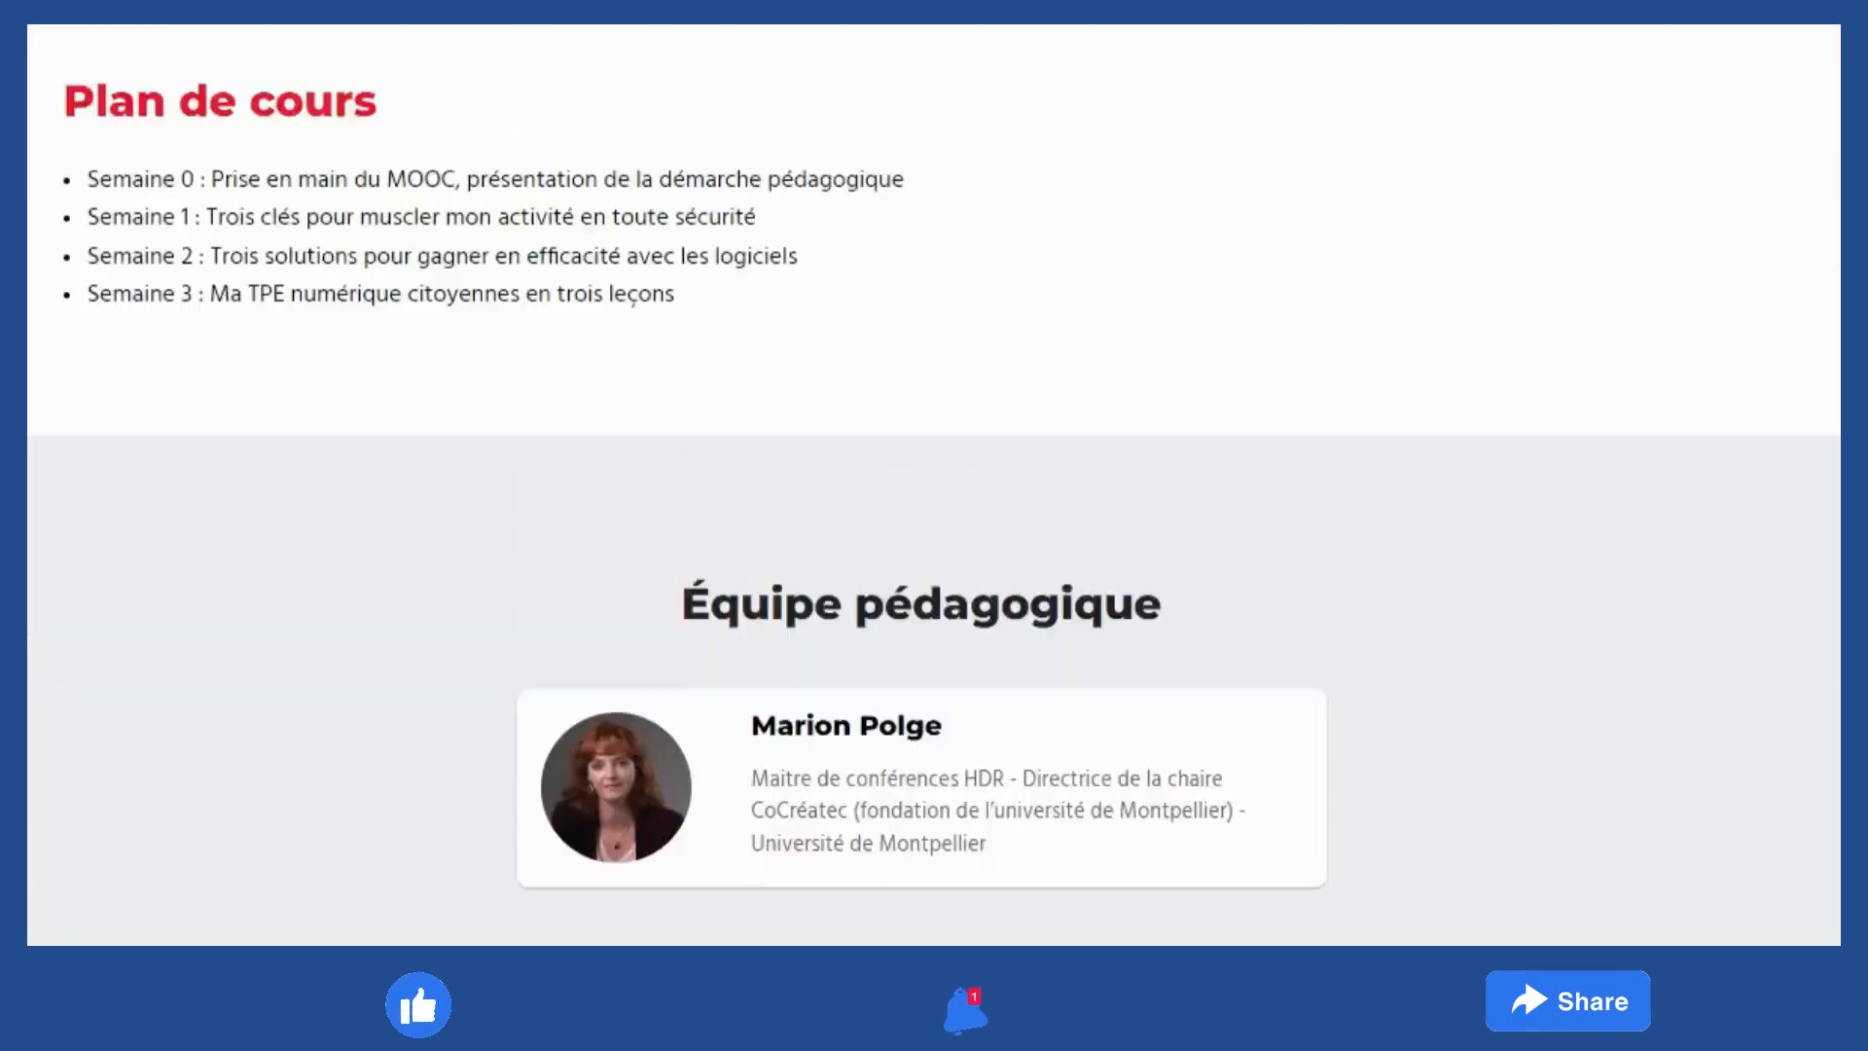
scroll(1836, 129, "up", 20)
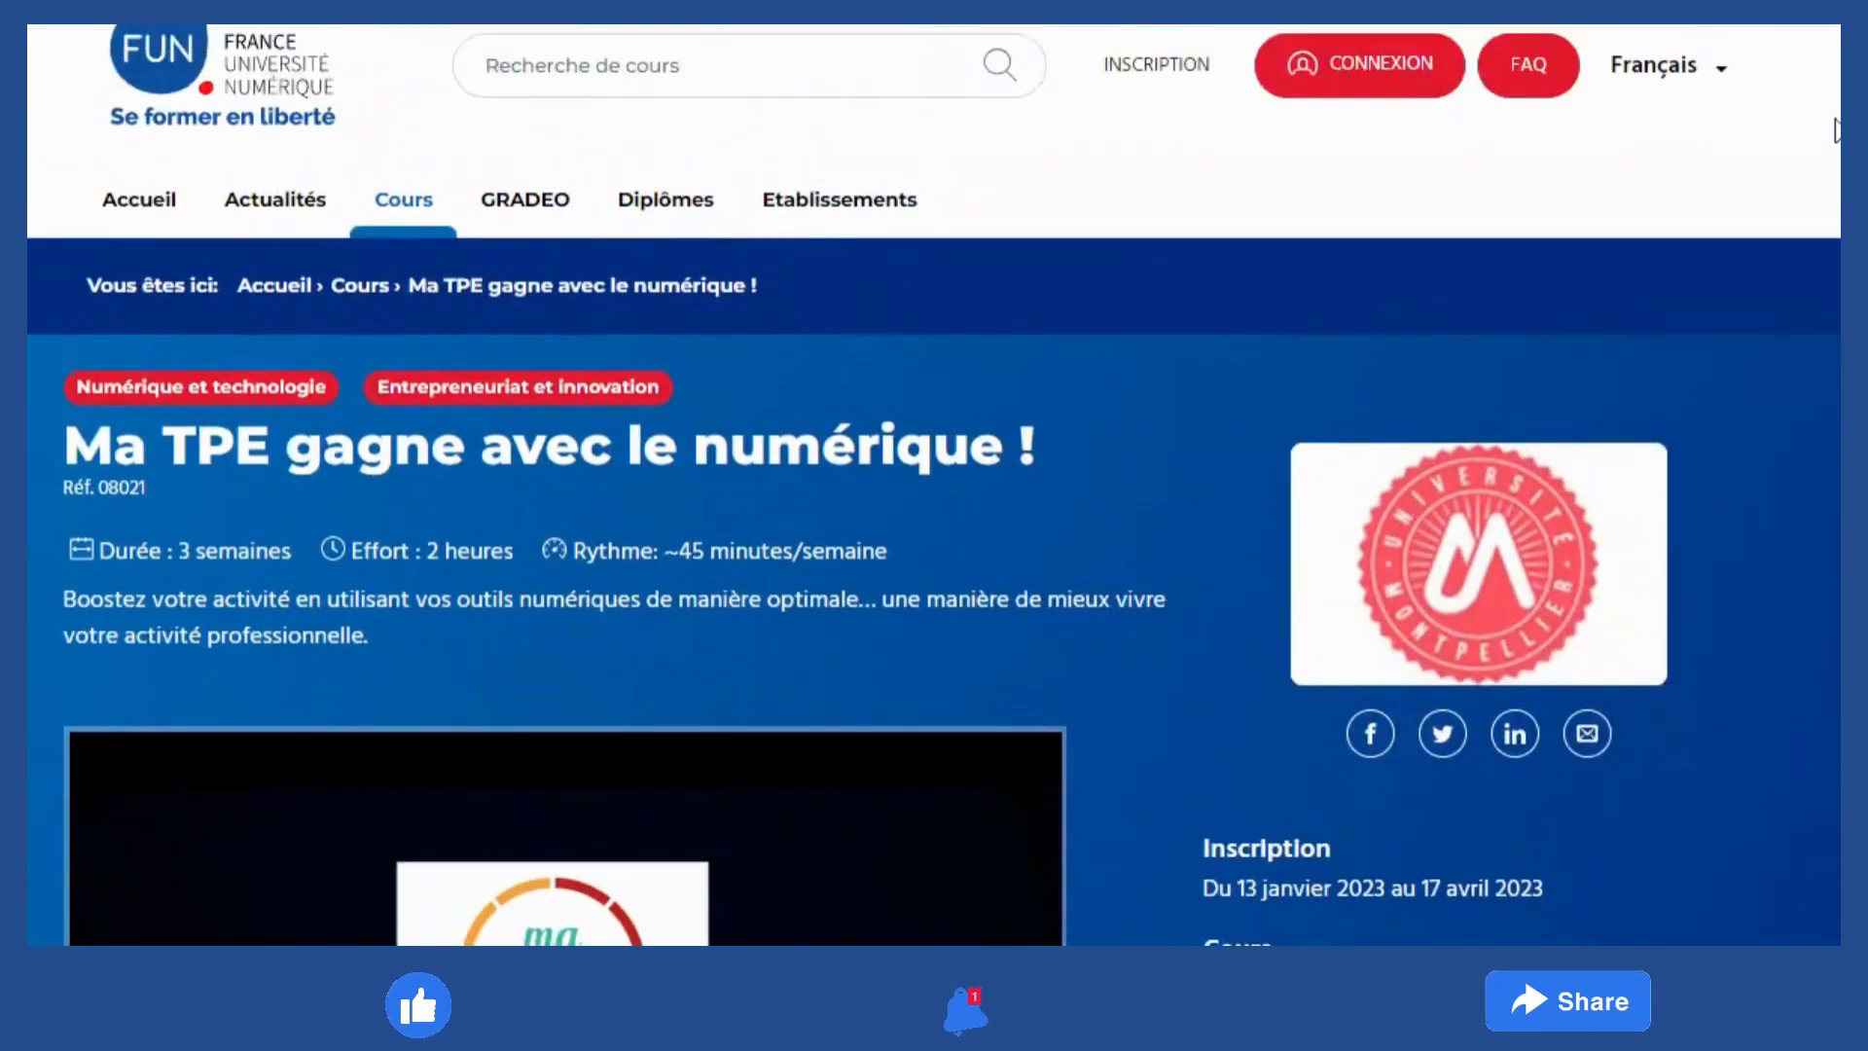
scroll(1836, 127, "up", 1)
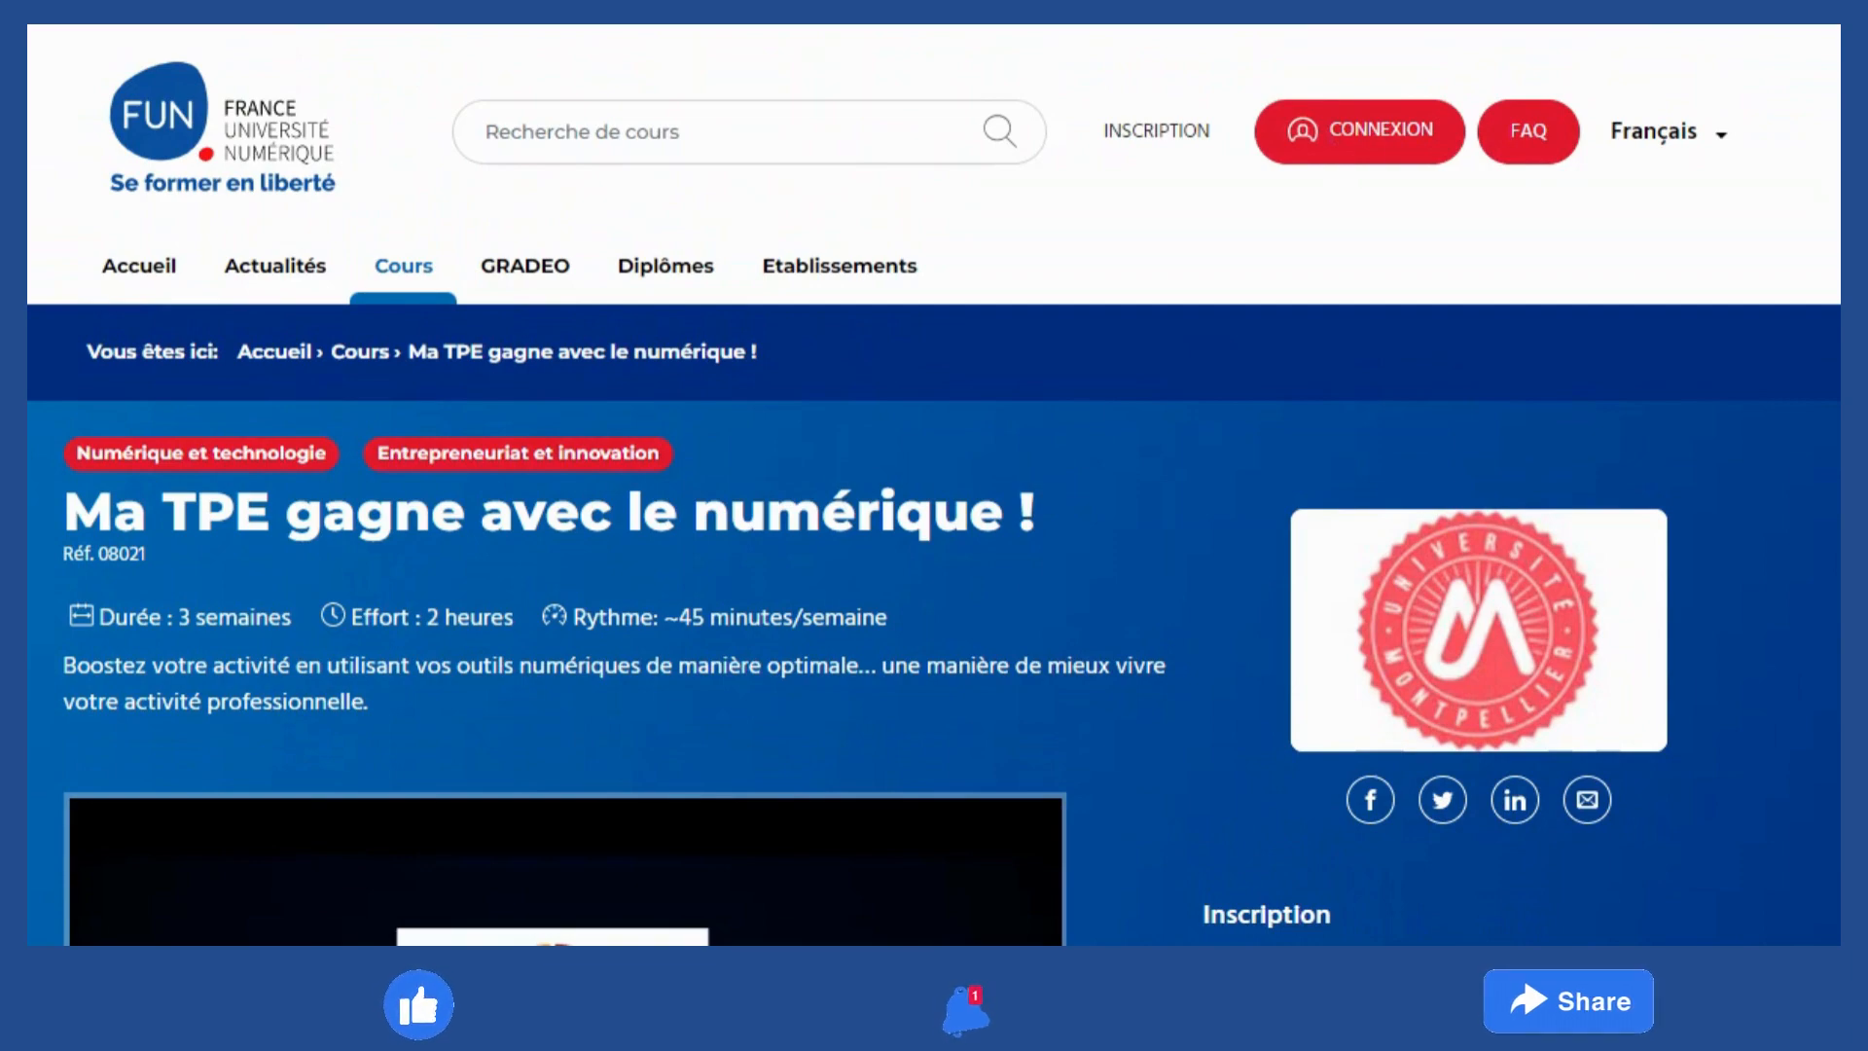
scroll(1695, 345, "down", 8)
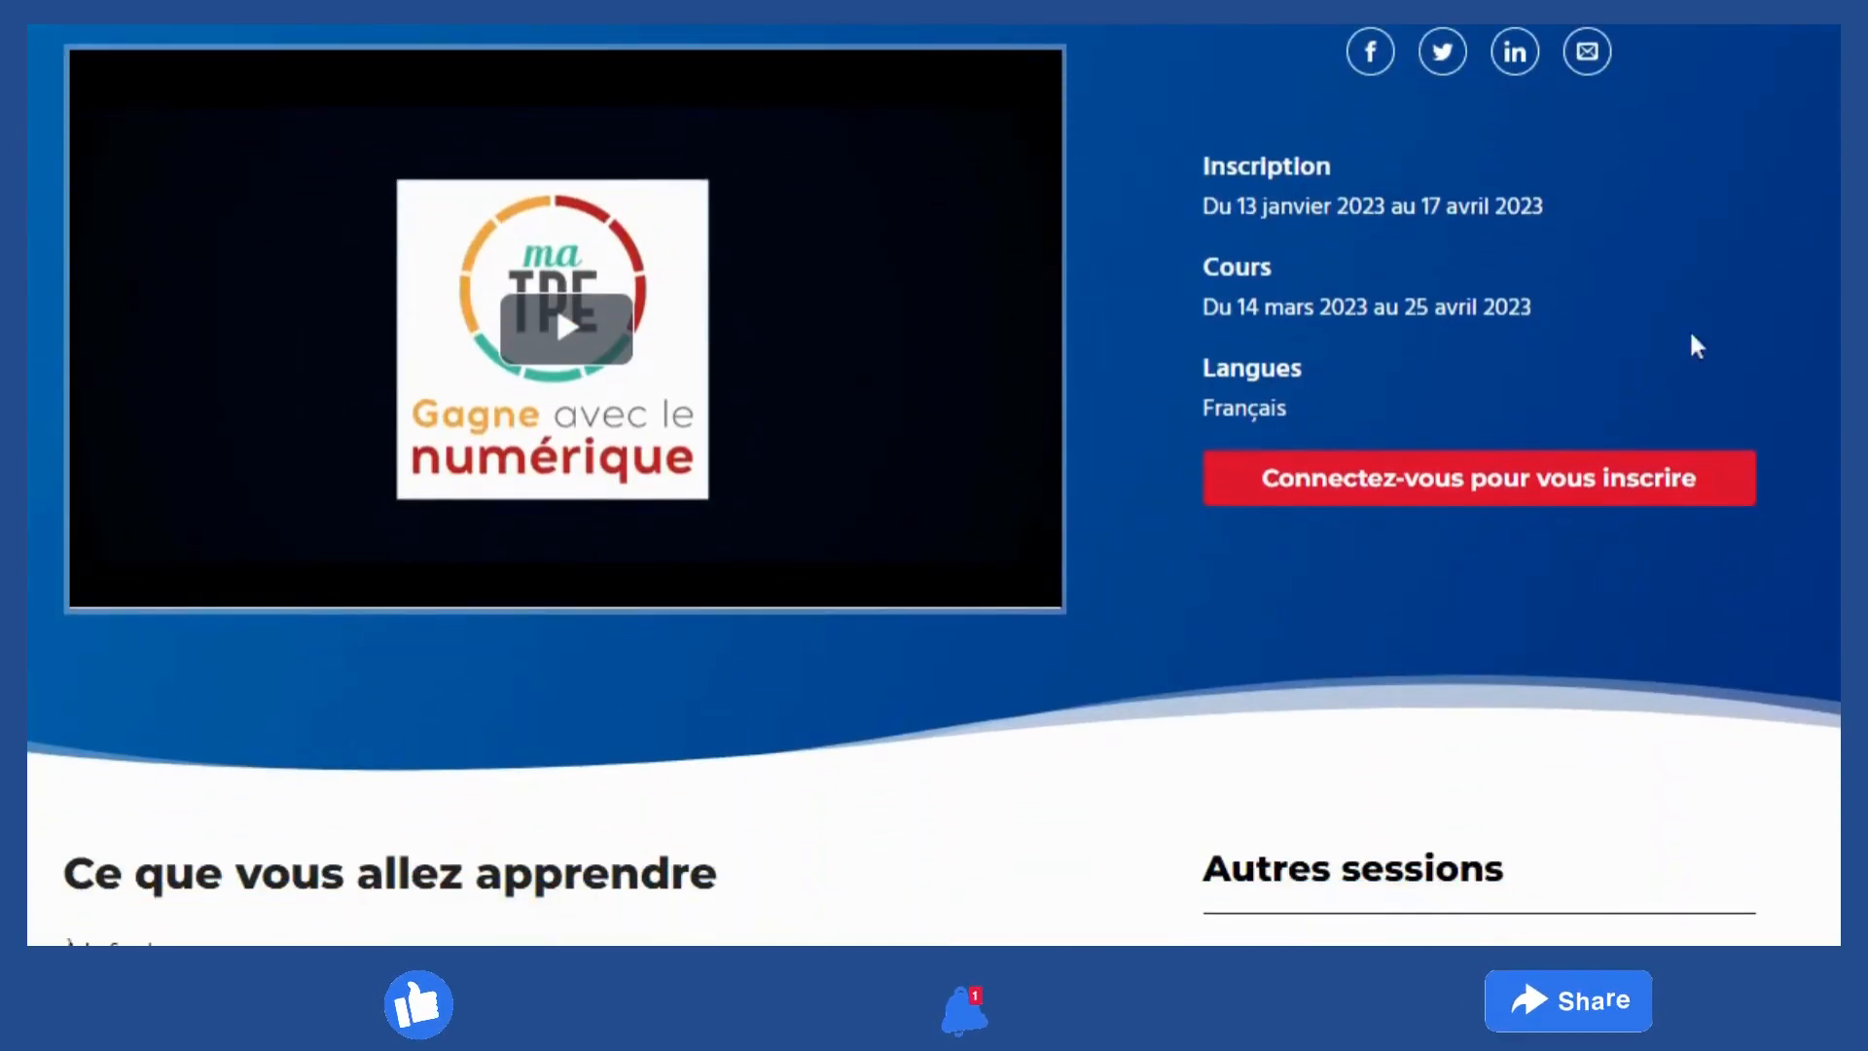
left_click(1510, 492)
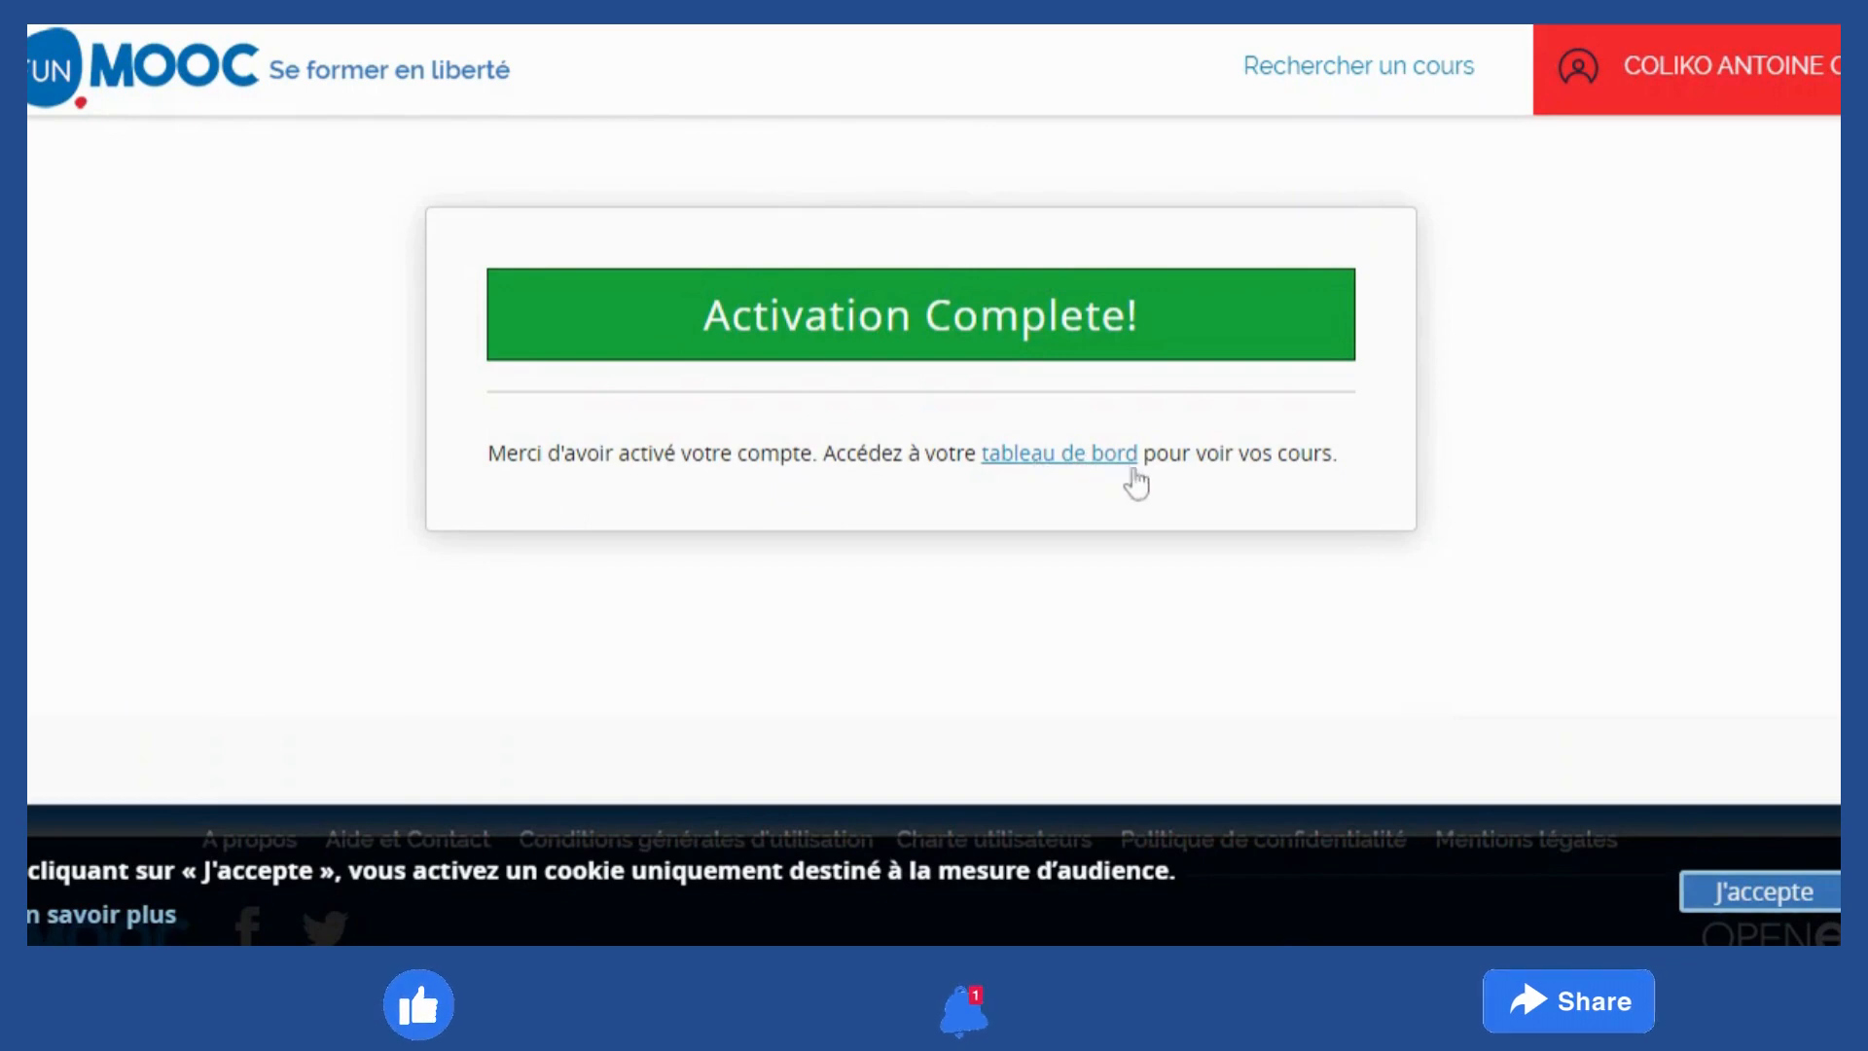
Go to the 'tableau de bord' dashboard of enrolled courses
left_click(1075, 457)
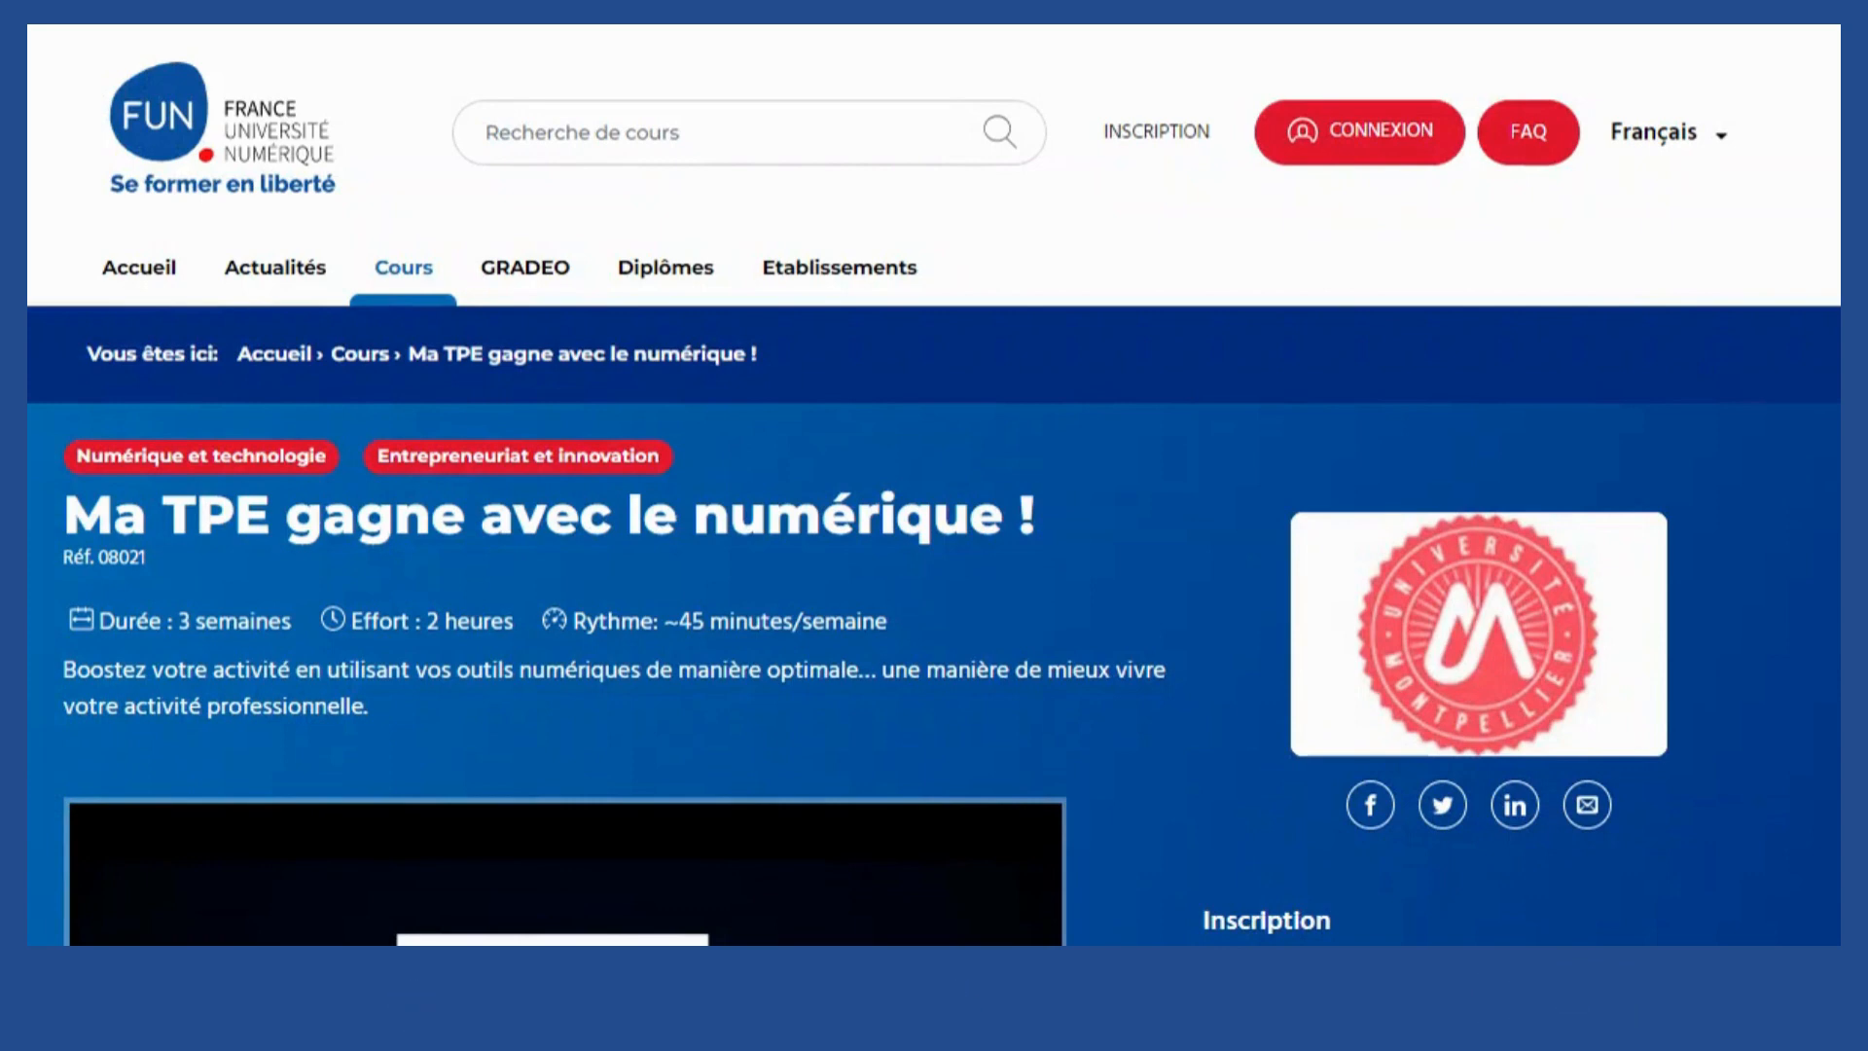
Log in through 'Connectez-vous pour vous inscrire' so the 14 mars–25 avril 2023 session offers enrolment
scroll(1773, 273, "down", 8)
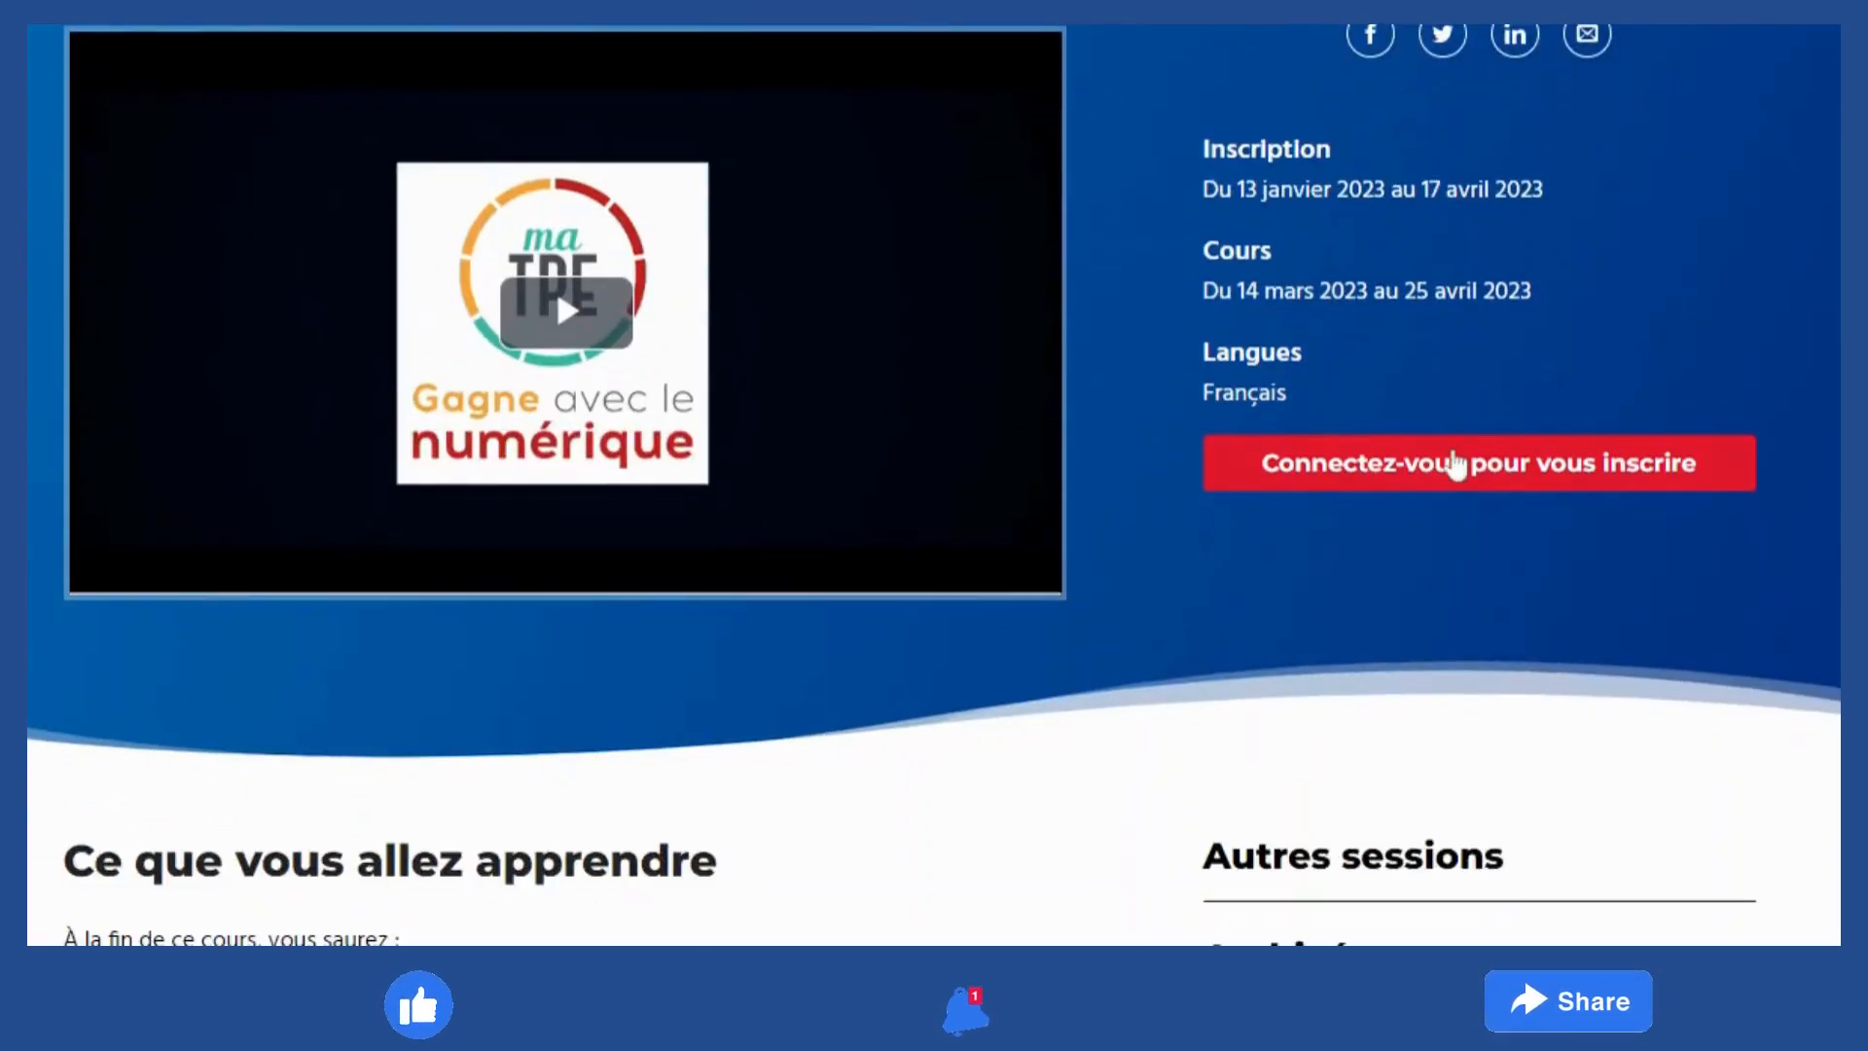
left_click(1426, 465)
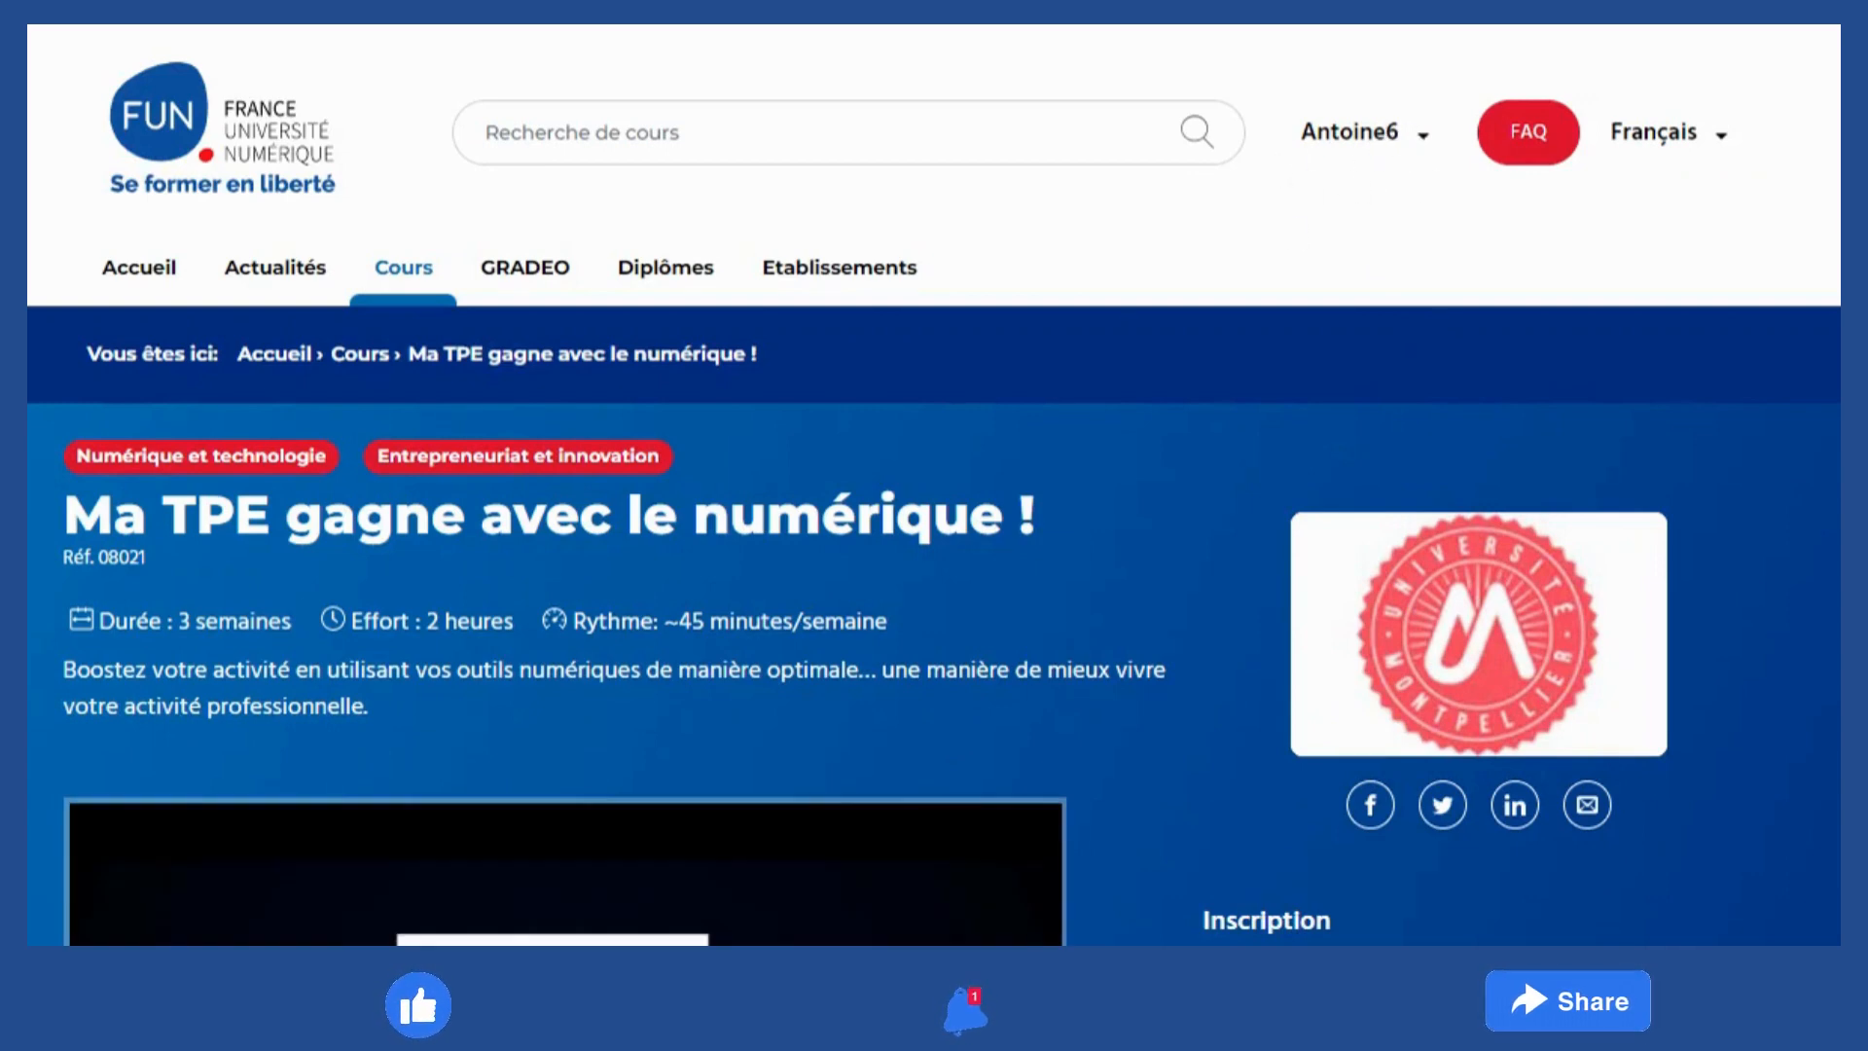
scroll(1482, 695, "down", 5)
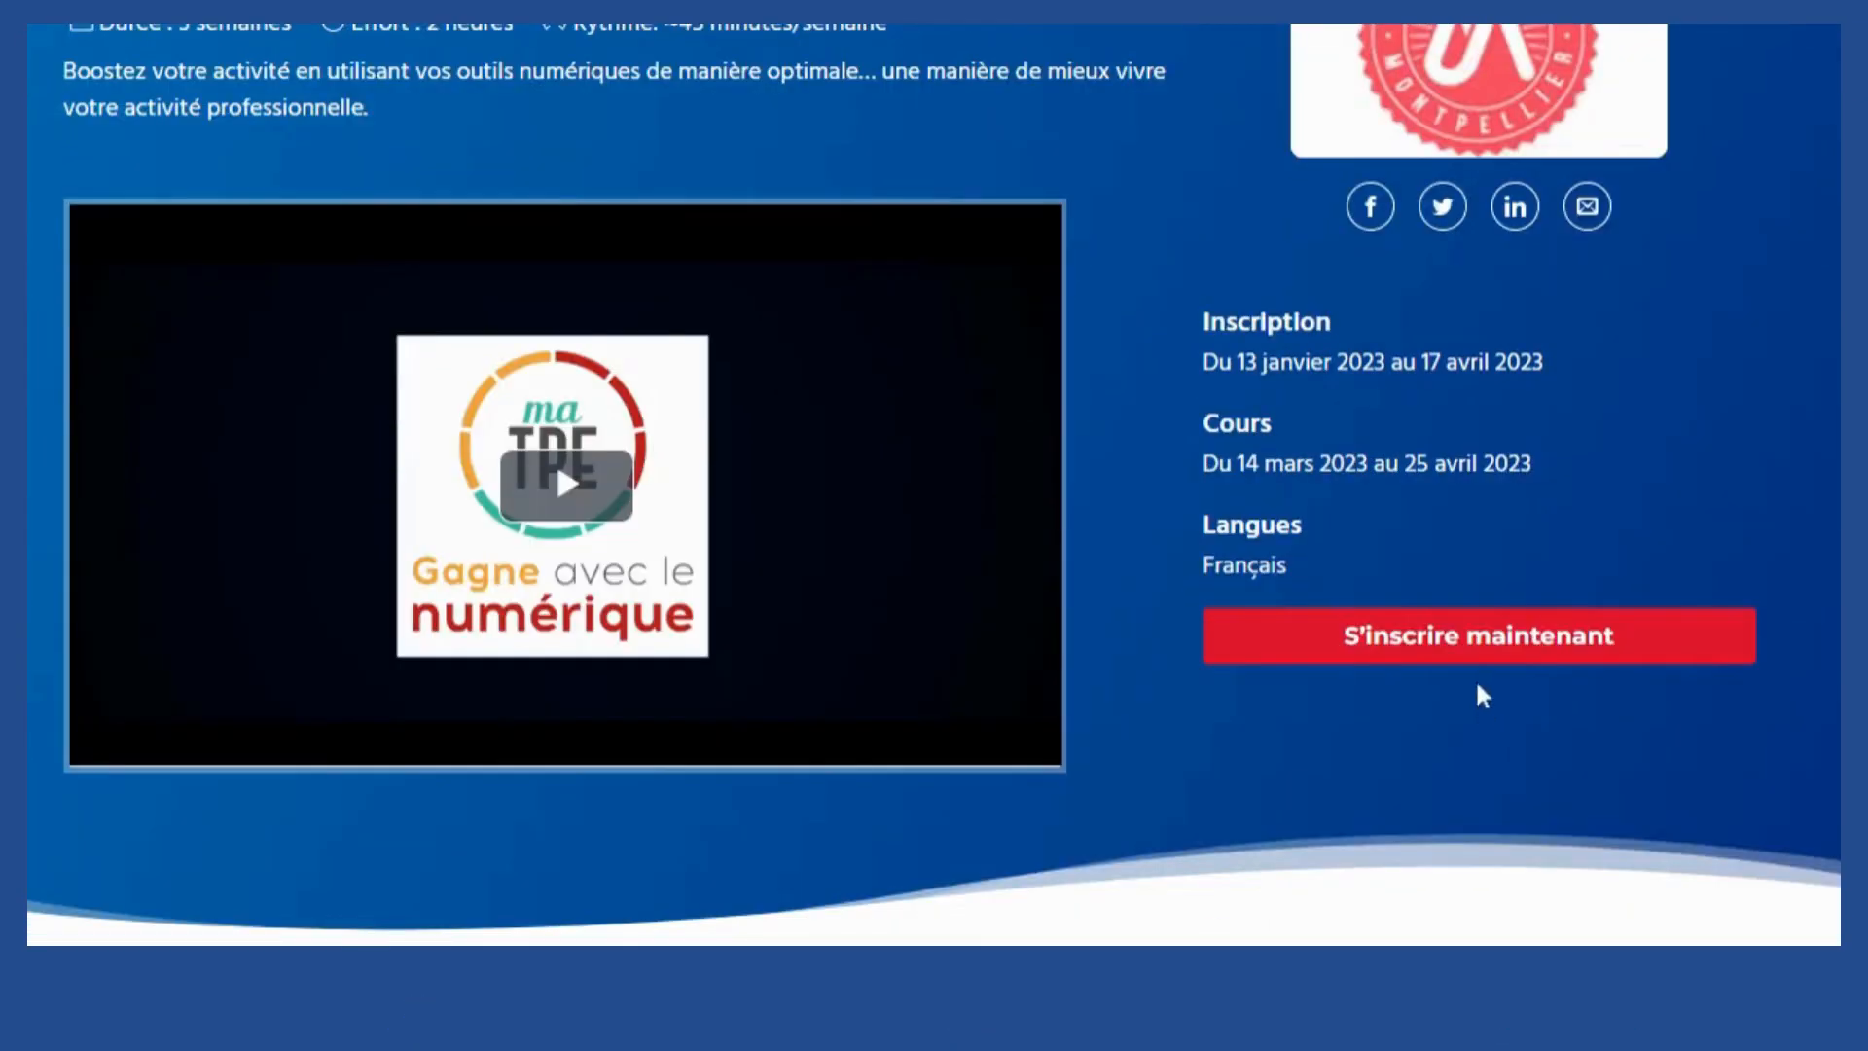
scroll(1441, 158, "up", 5)
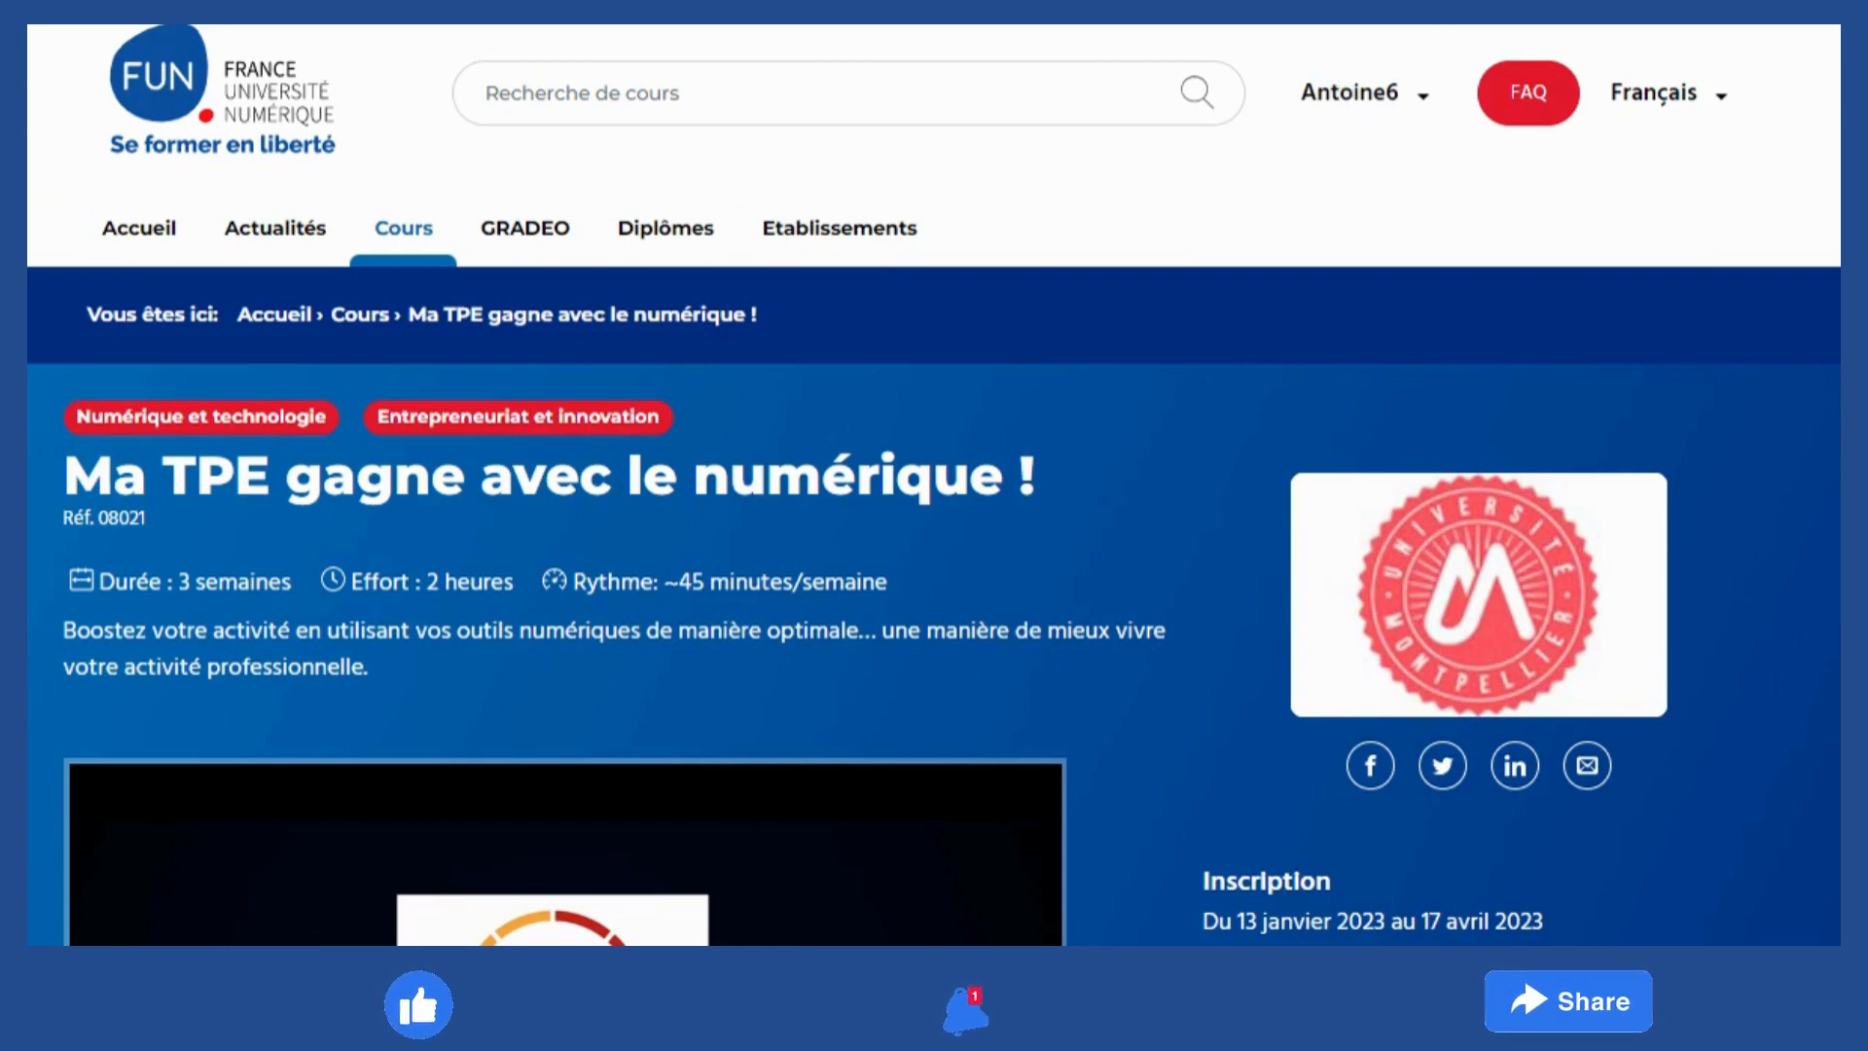
scroll(934, 486, "down", 9)
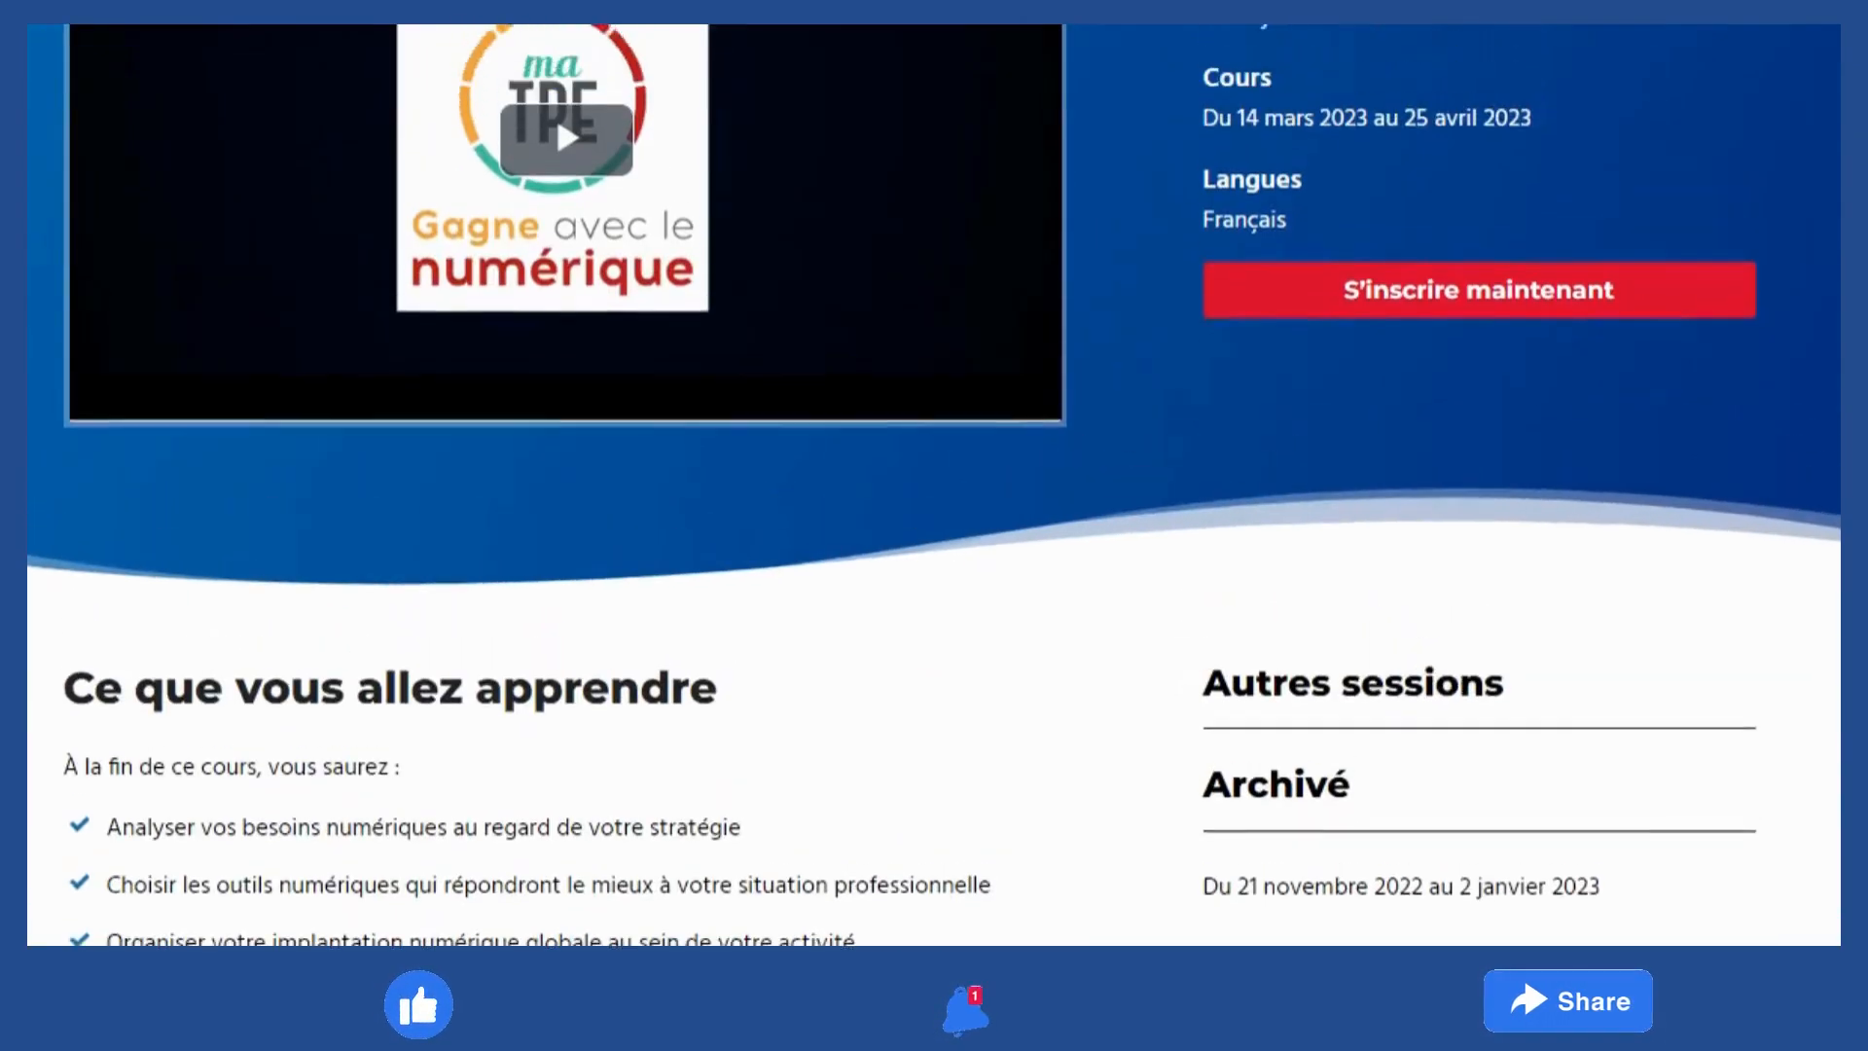
scroll(934, 486, "up", 2)
scroll(934, 487, "up", 1)
scroll(934, 486, "down", 1)
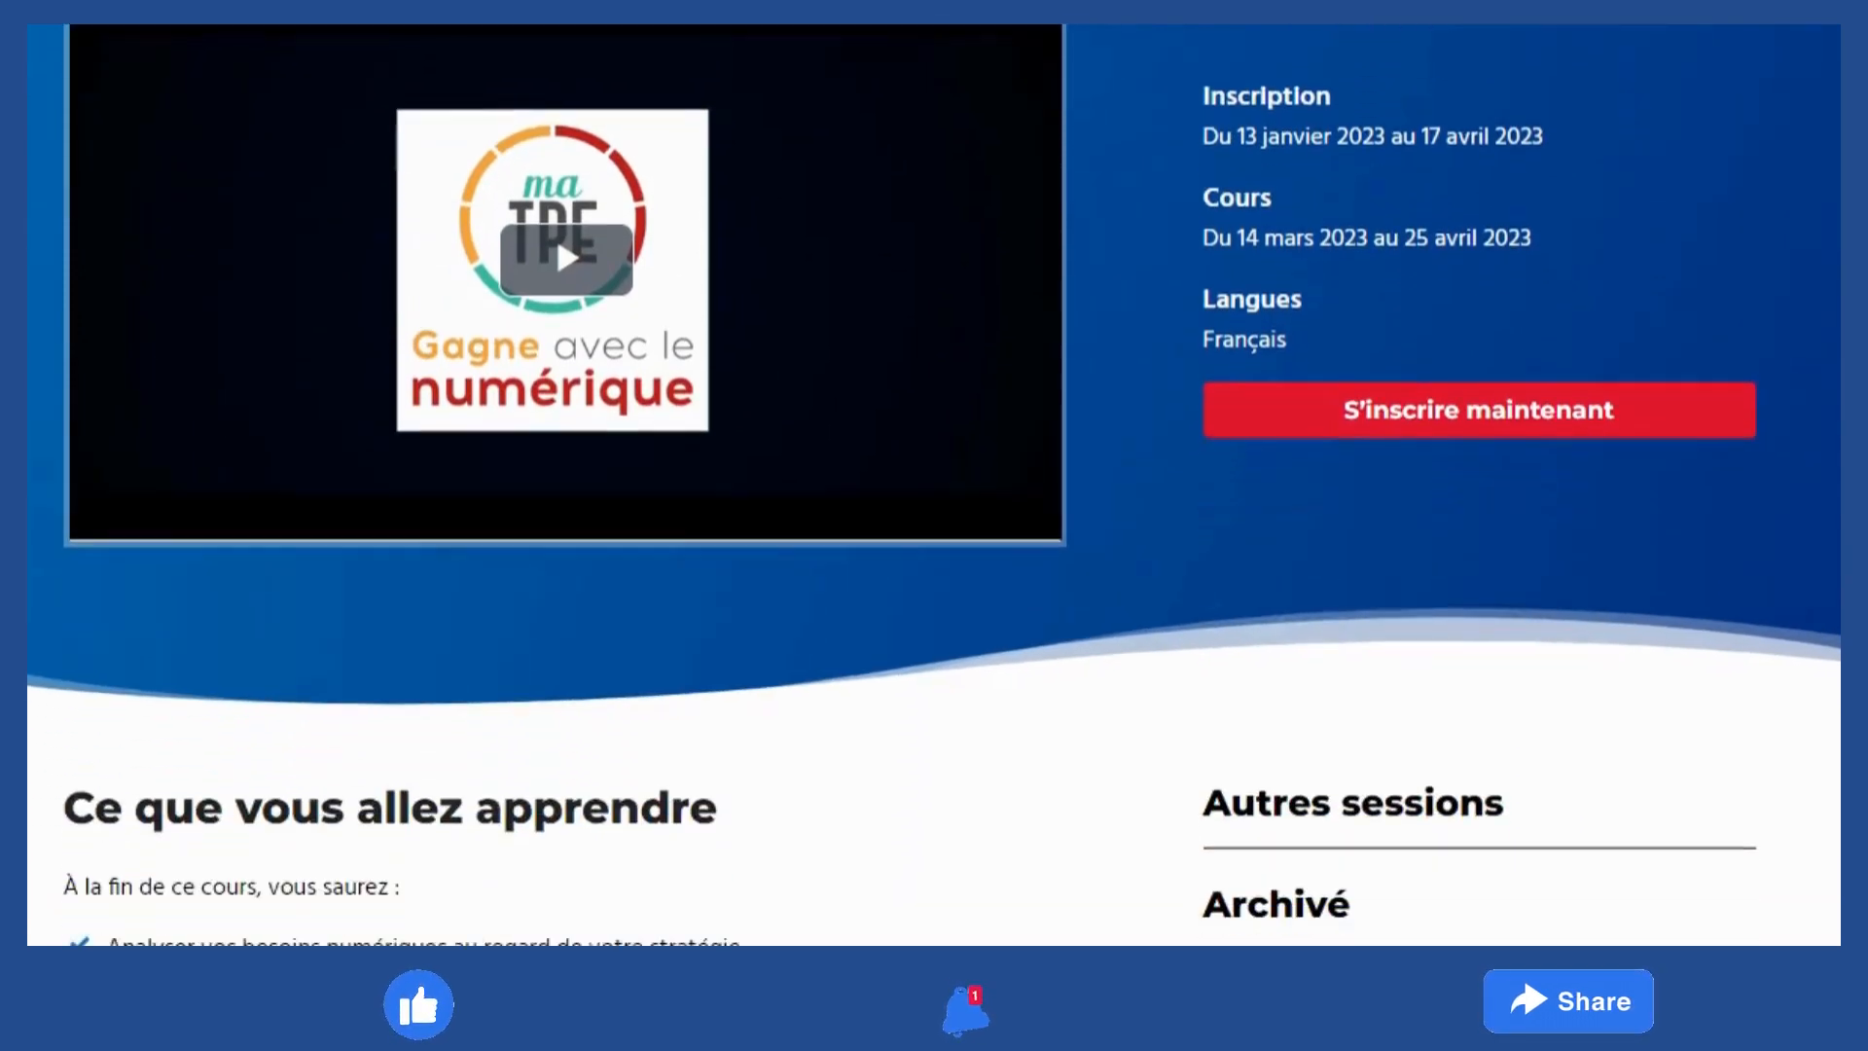
scroll(934, 487, "up", 3)
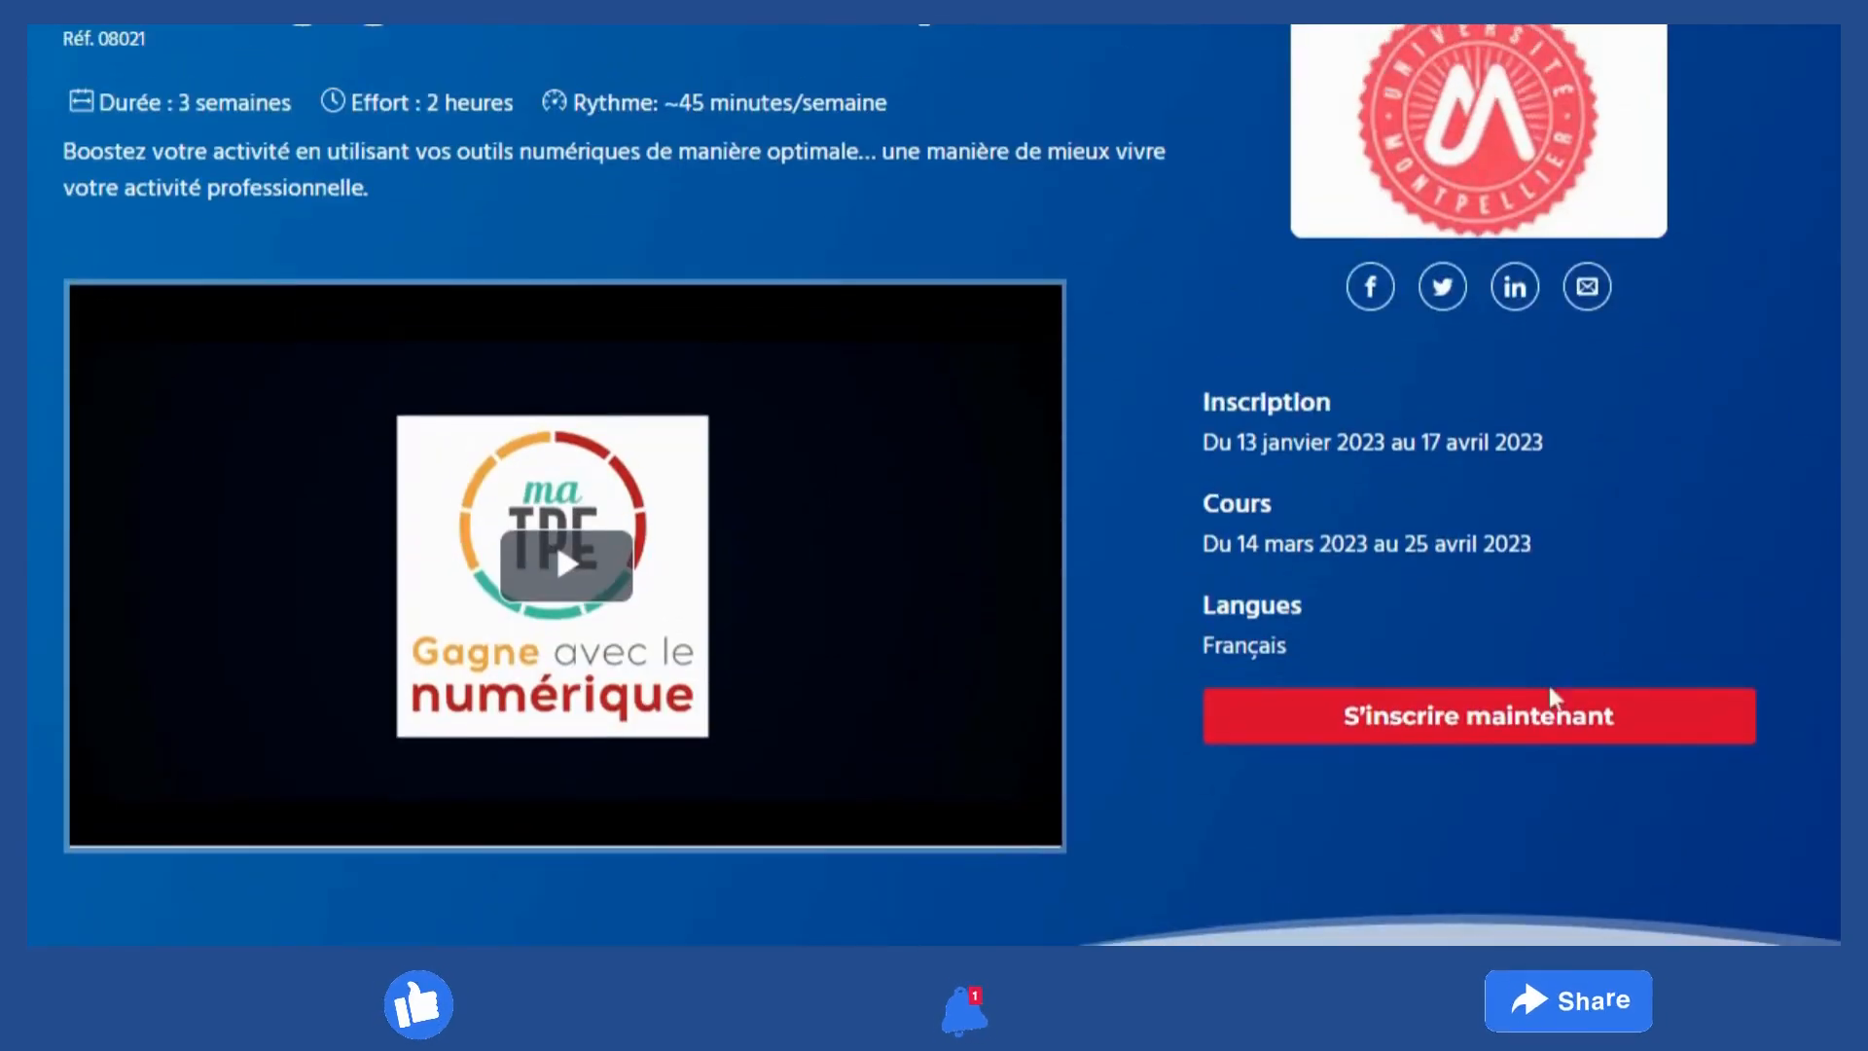
Enrol in 'Ma TPE gagne avec le numérique !' and confirm it appears in the Mes cours dashboard
left_click(1436, 720)
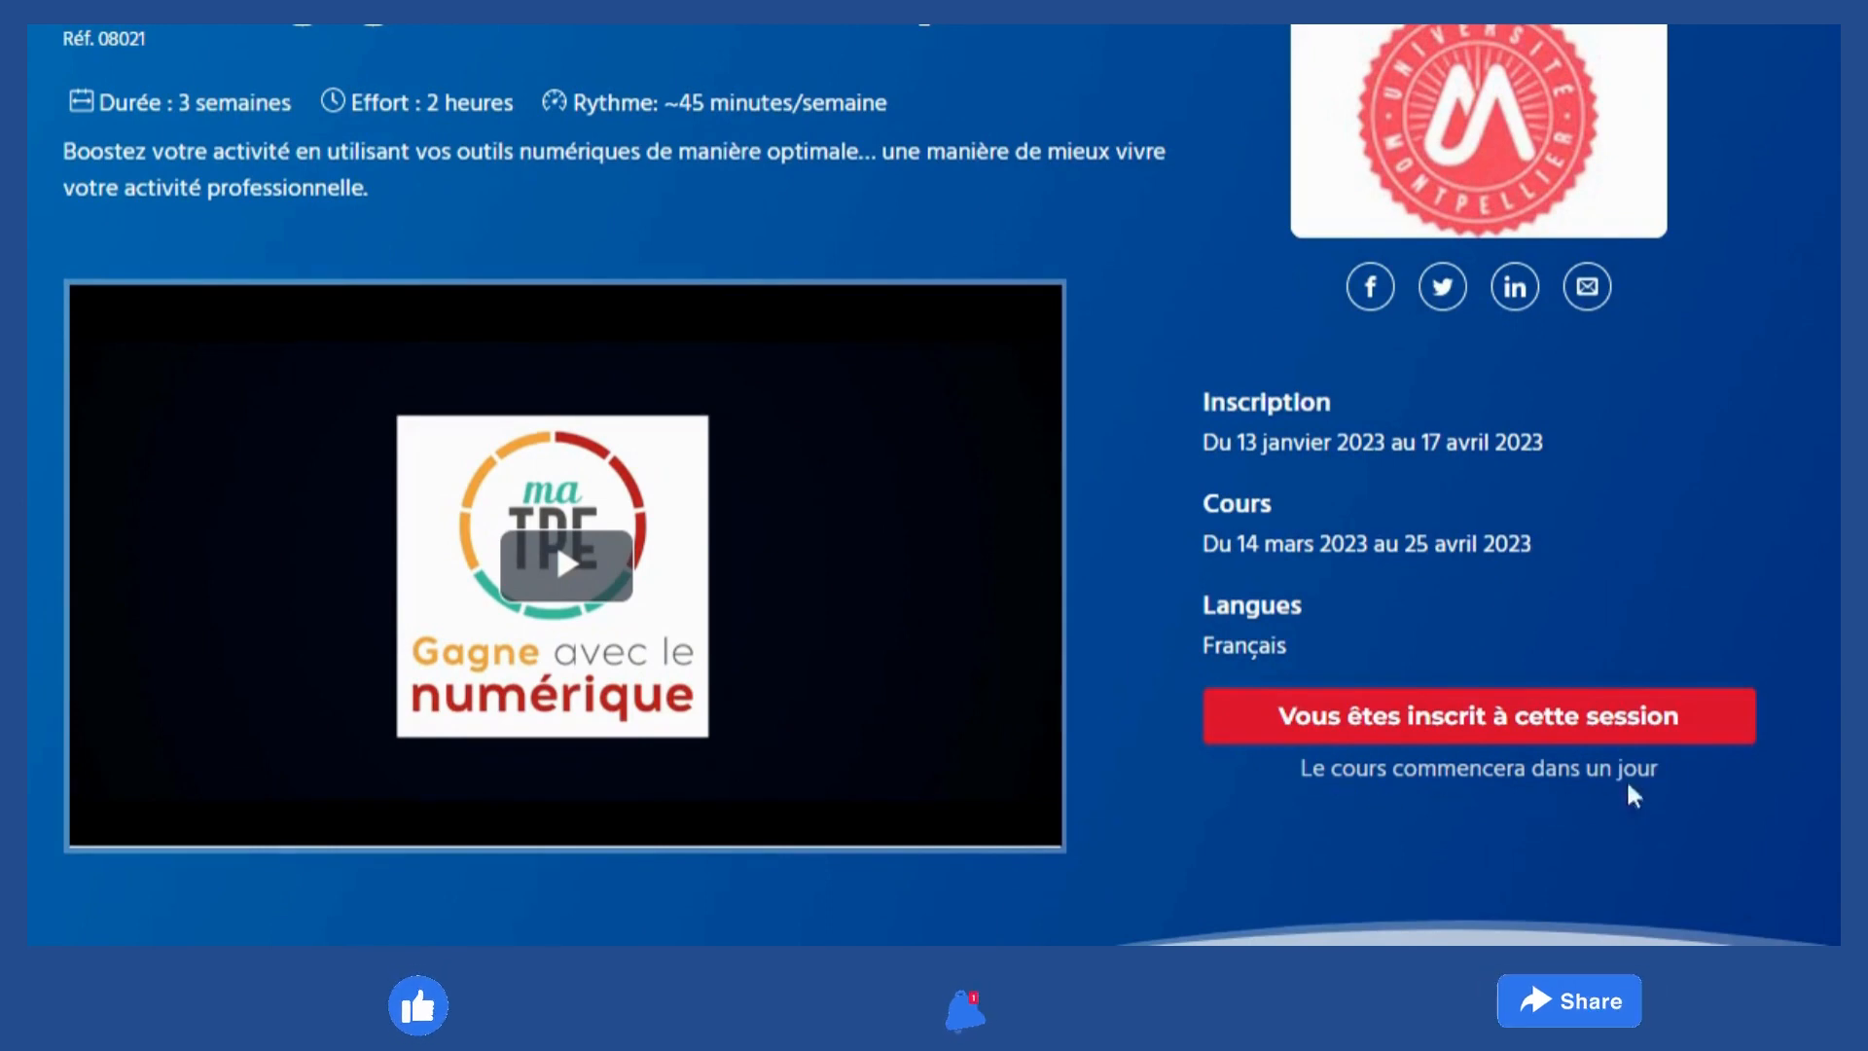
scroll(934, 484, "up", 5)
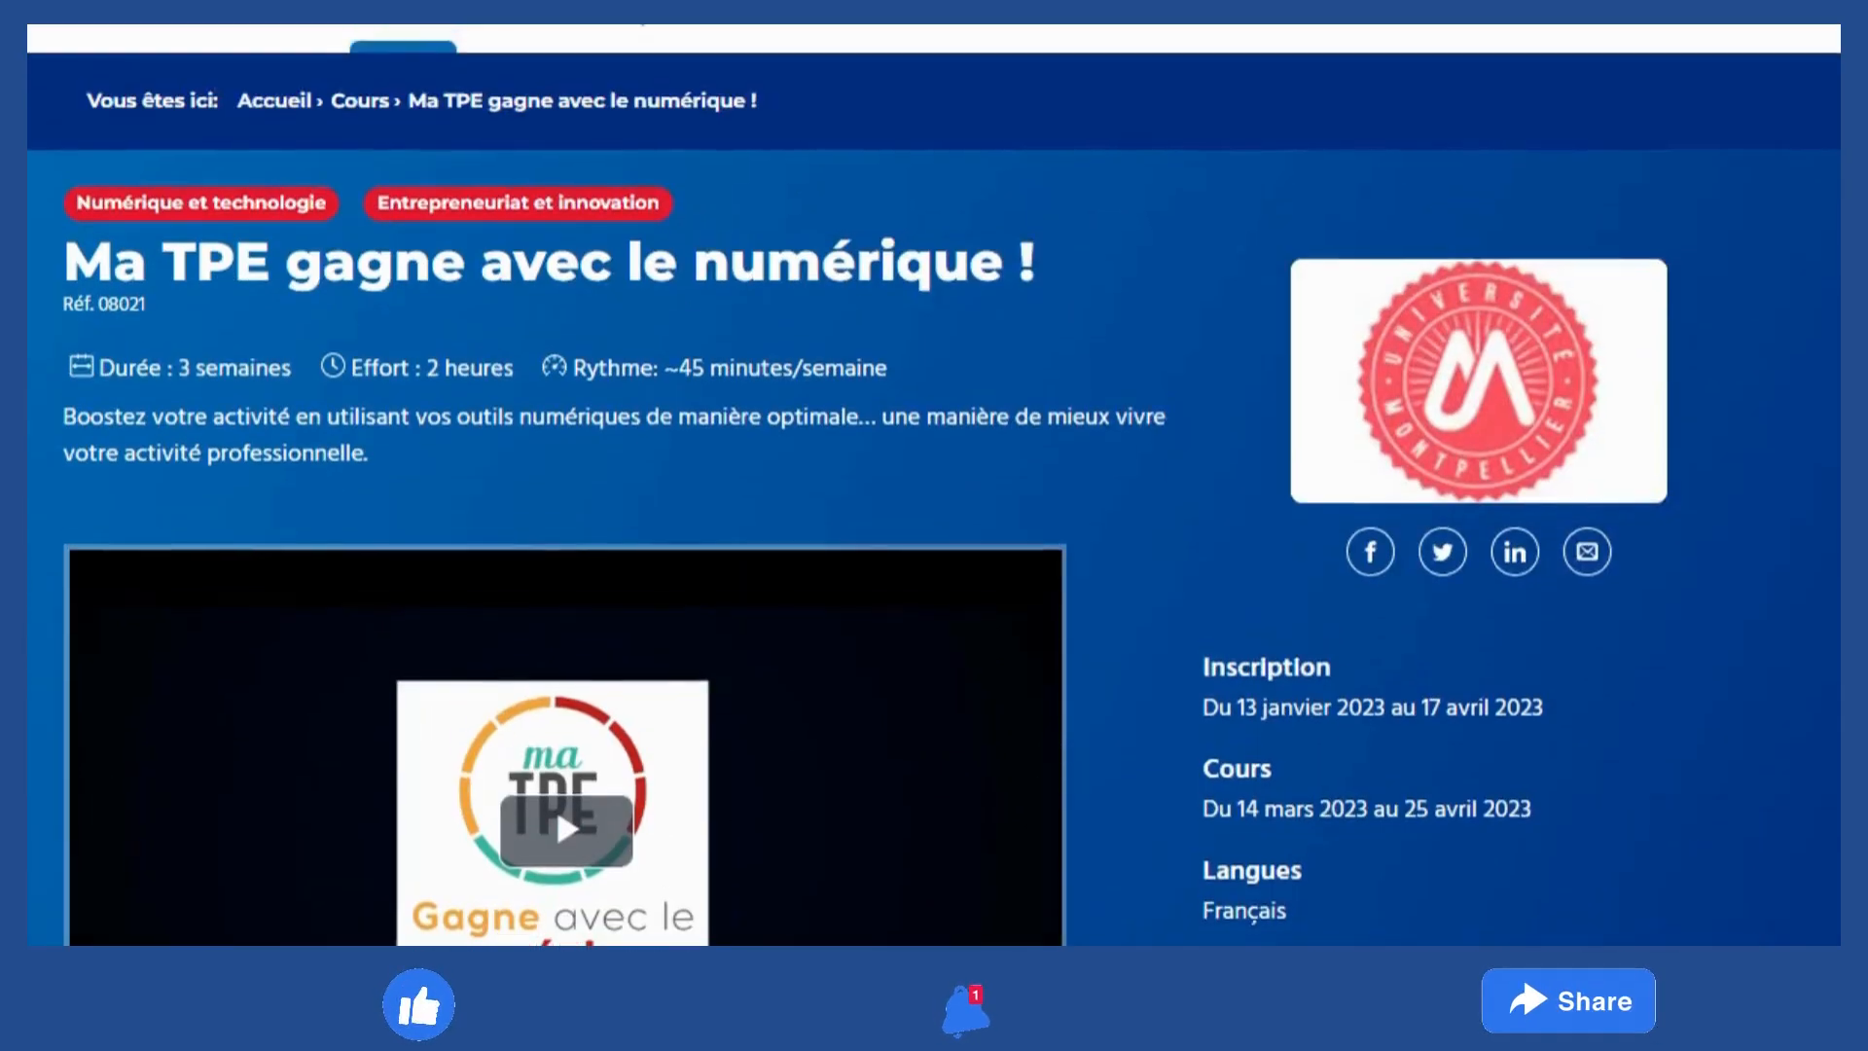
scroll(934, 526, "down", 2)
scroll(934, 526, "up", 2)
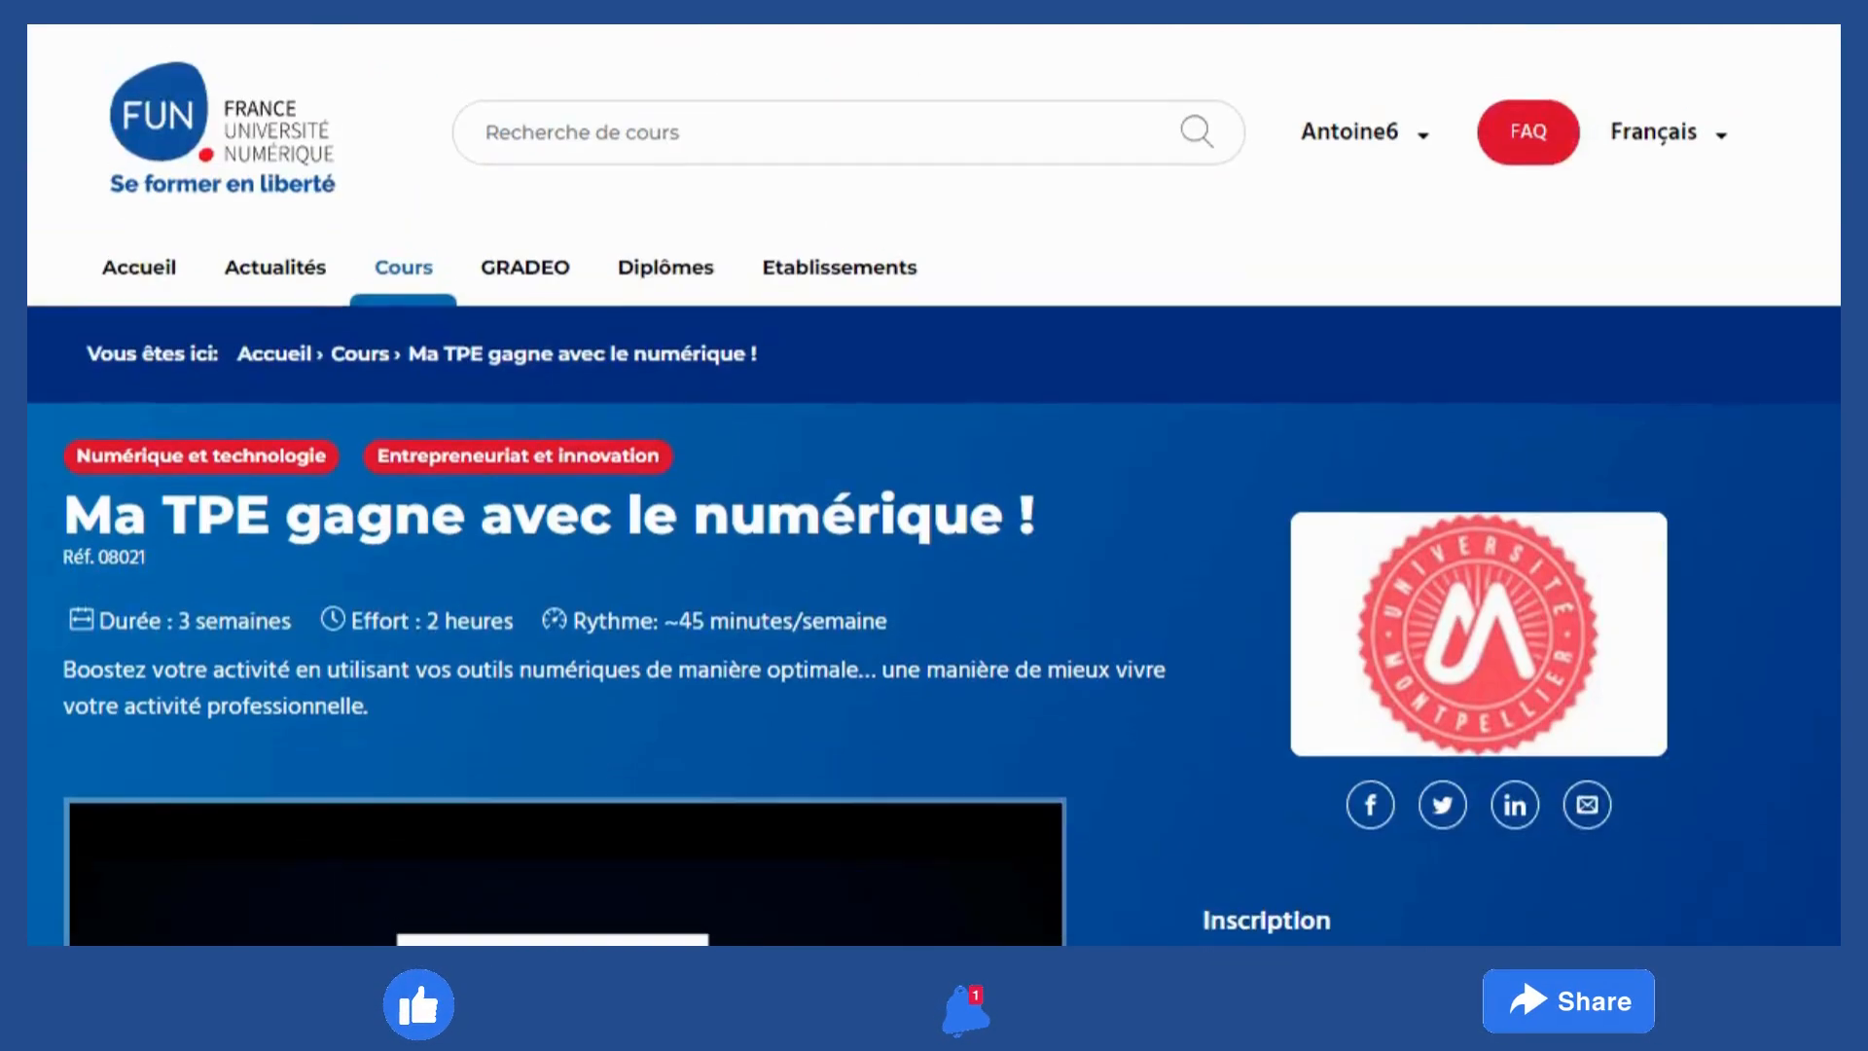
left_click(1421, 146)
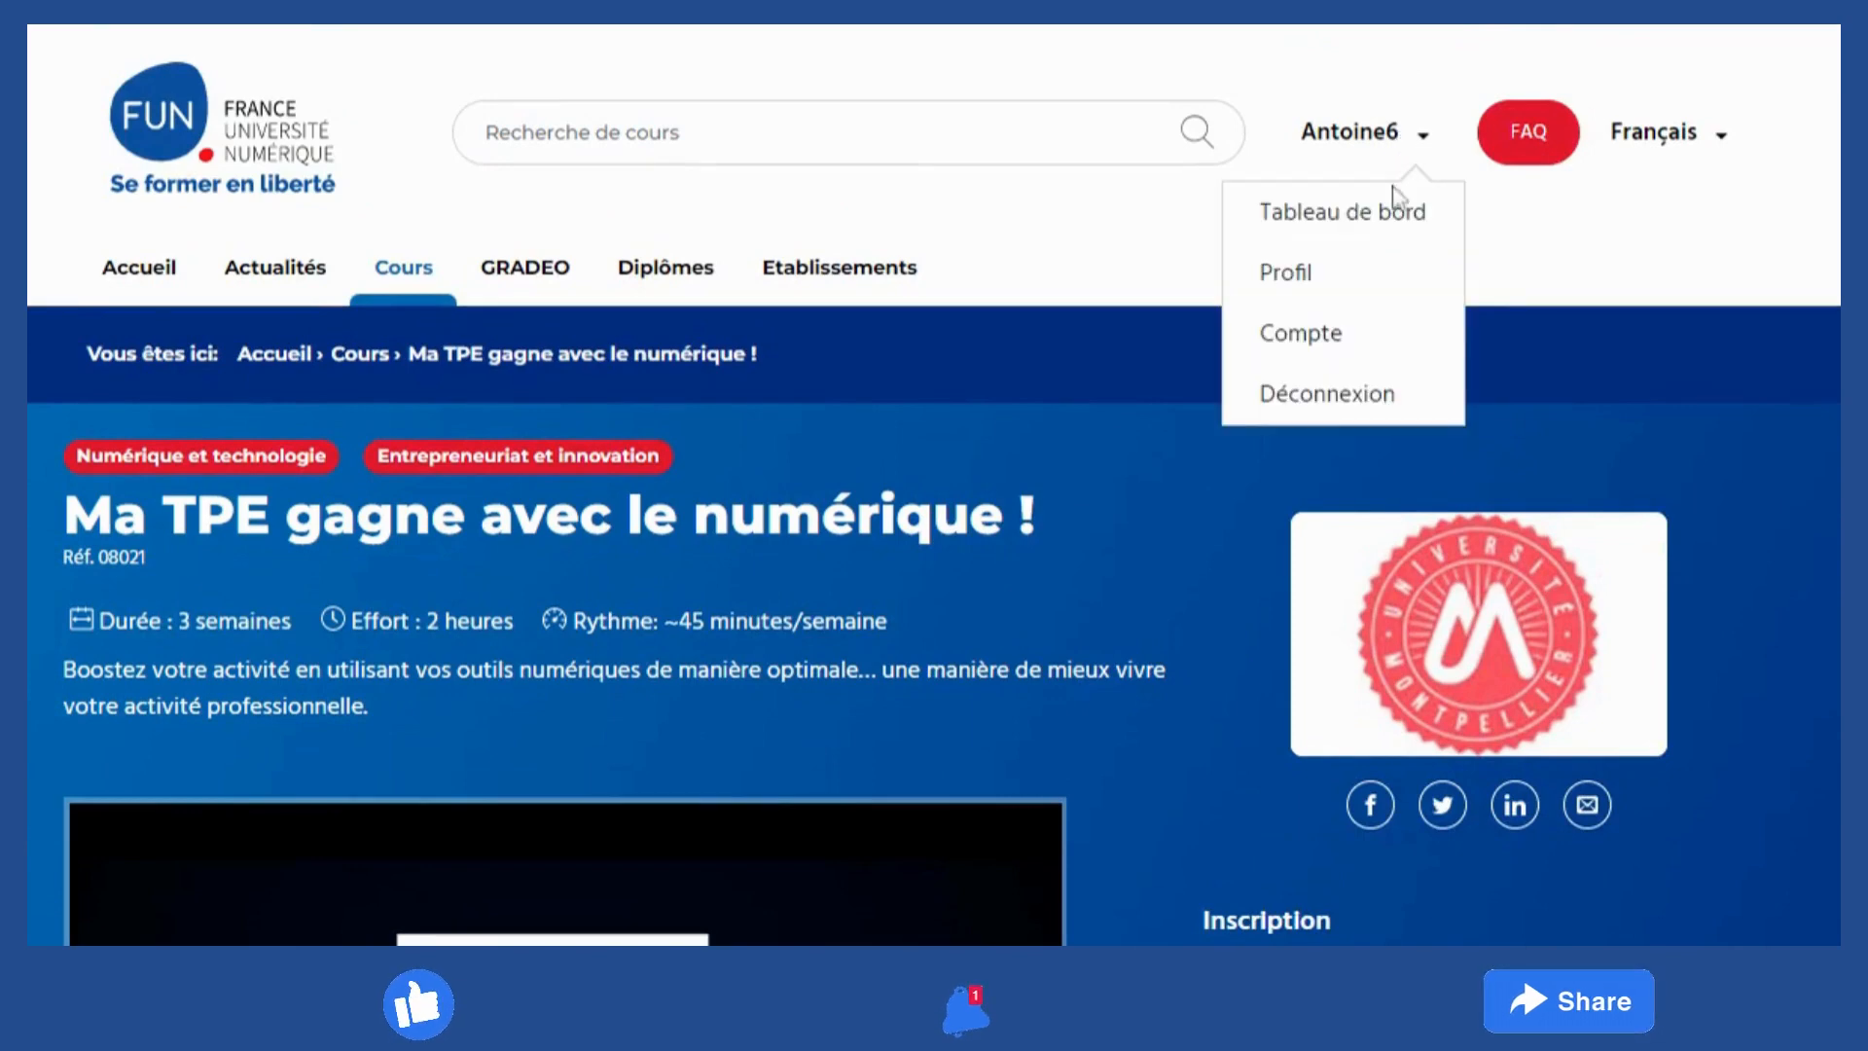
left_click(1363, 241)
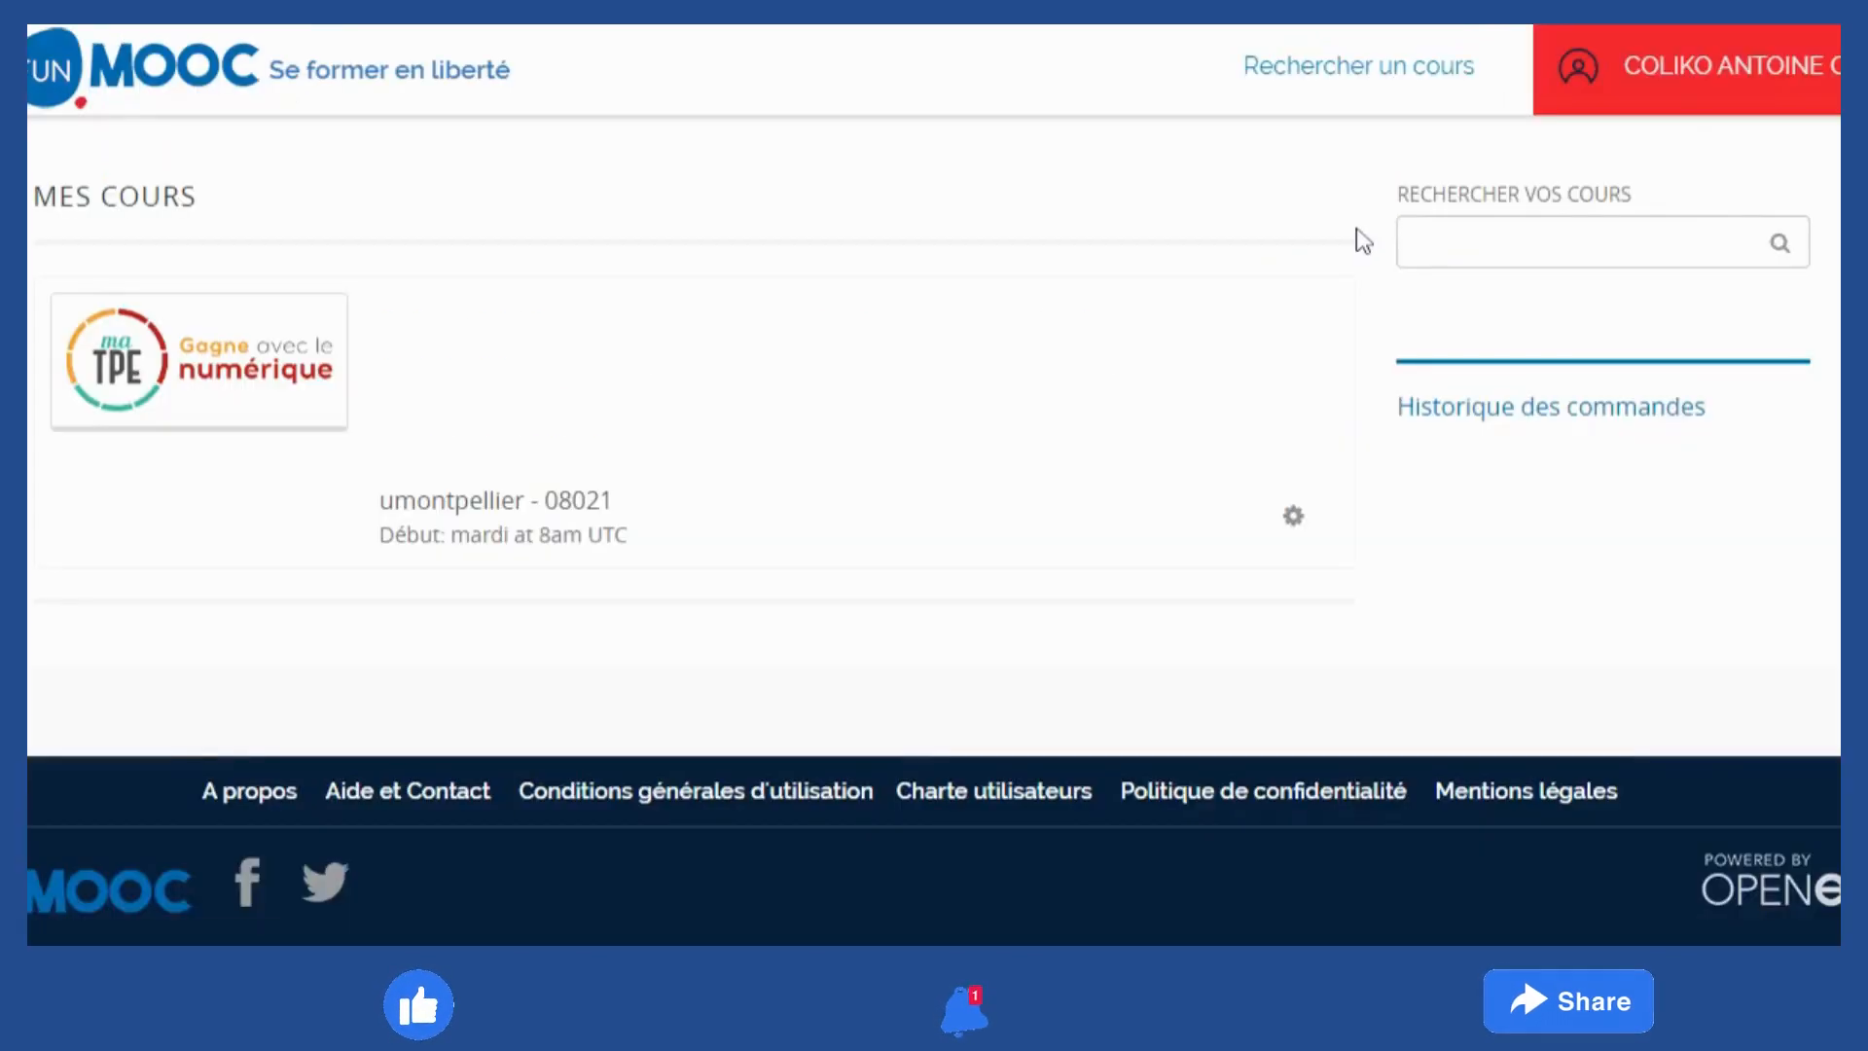